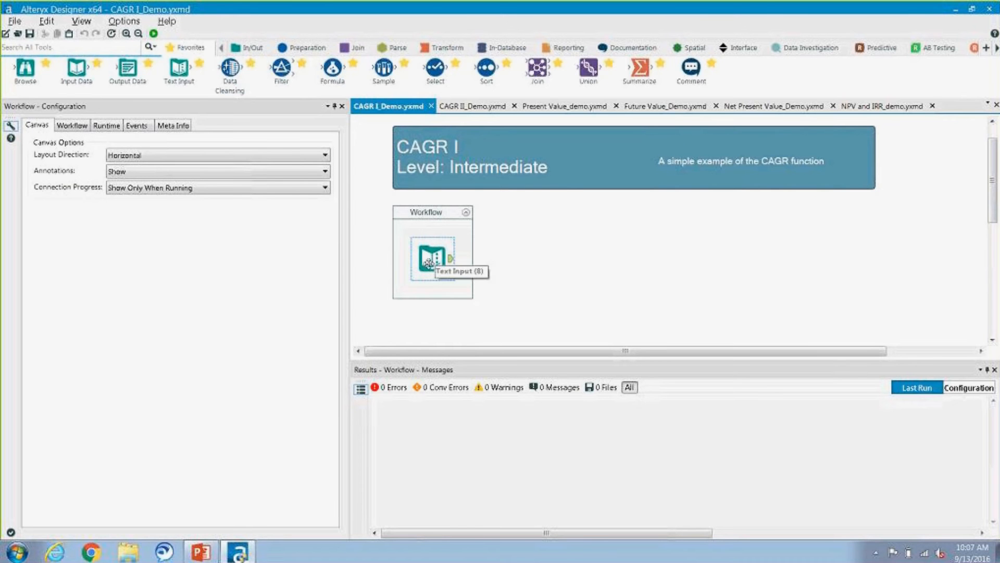
Step: Add a Formula tool connected after the Text Input tool and name its output field CAGR
left_click(428, 262)
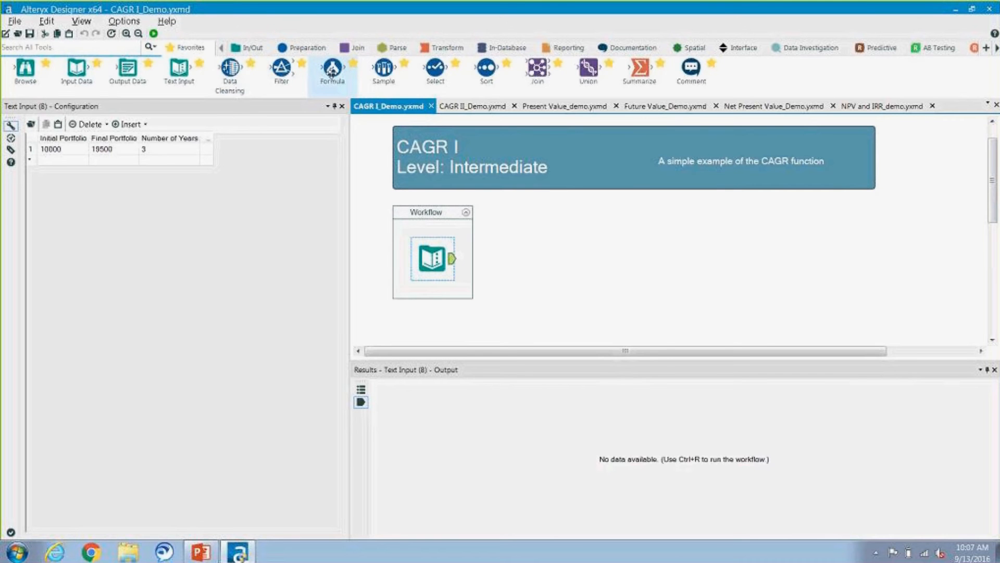
left_click(306, 47)
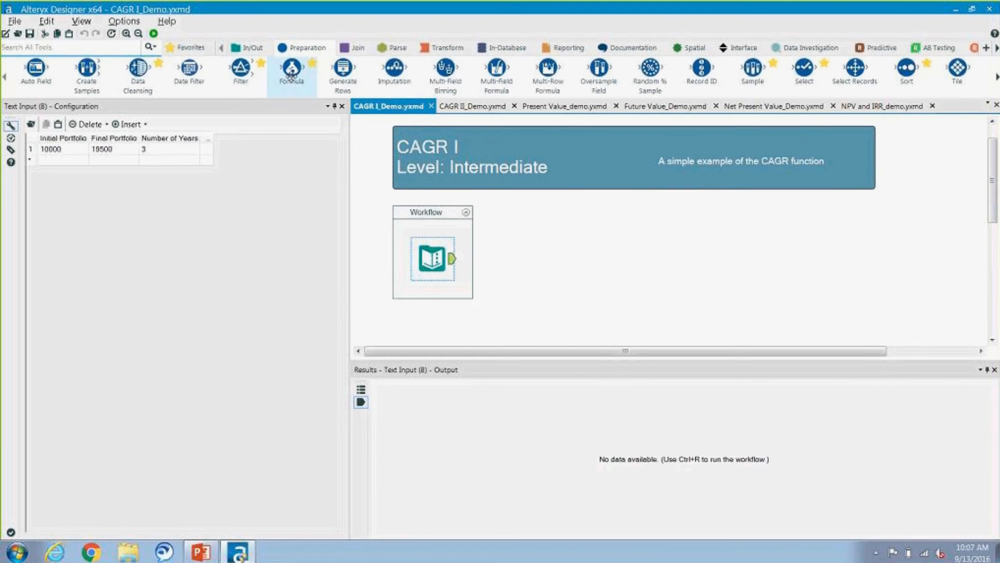
left_click_drag(292, 72, 490, 259)
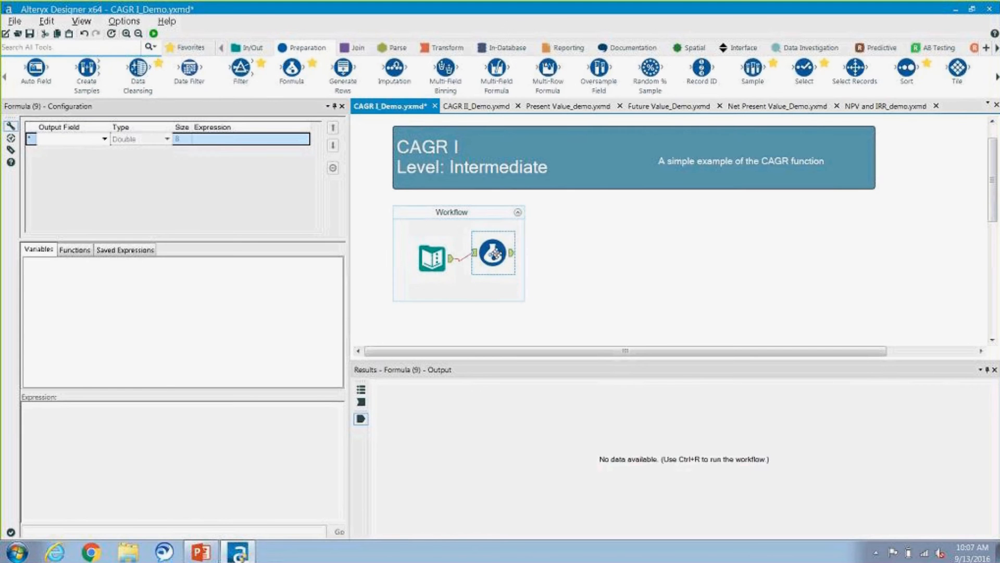
left_click(53, 141)
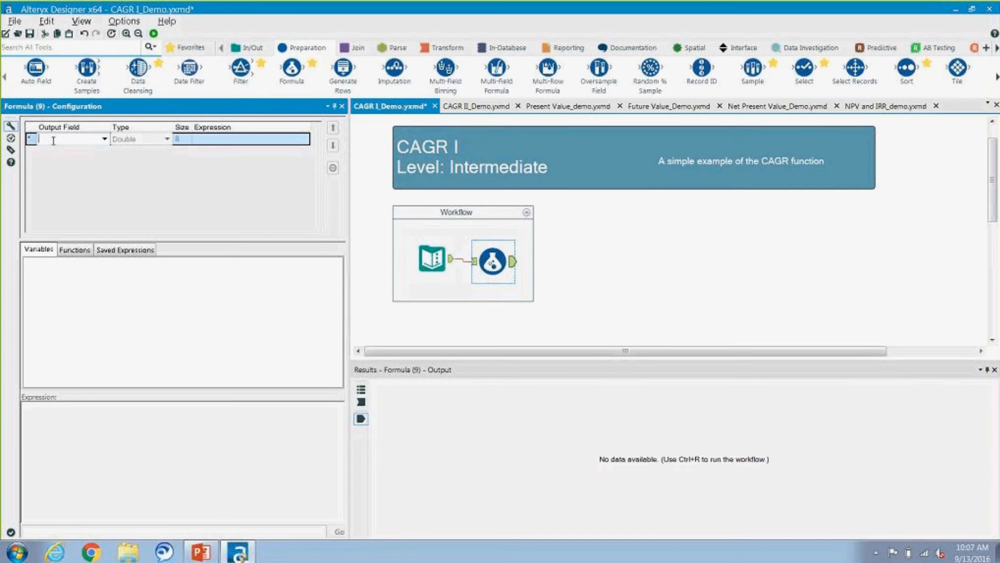
type("CAGR")
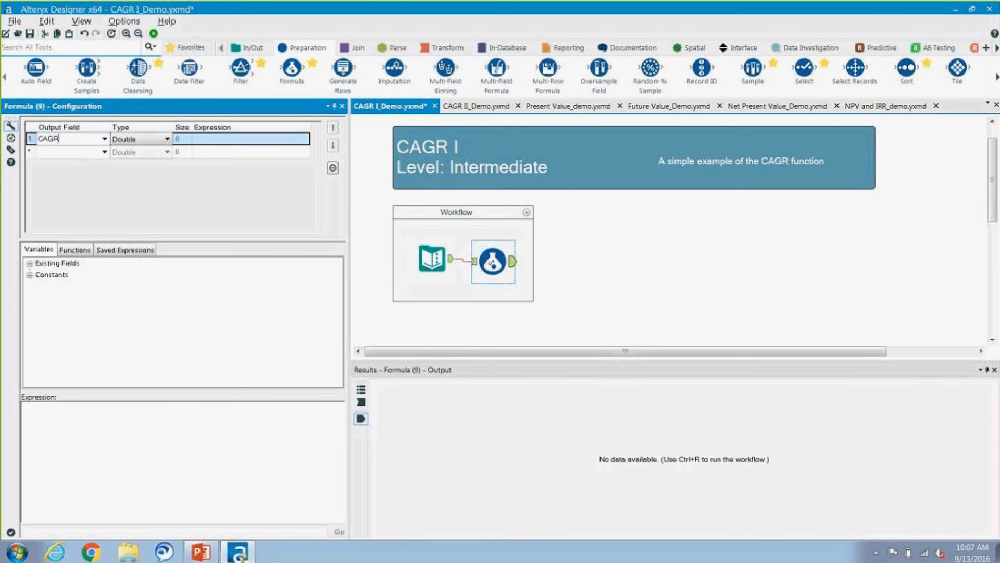
Step: Insert the FinanceCAGR function from the Finance category into the CAGR field's expression
left_click(74, 250)
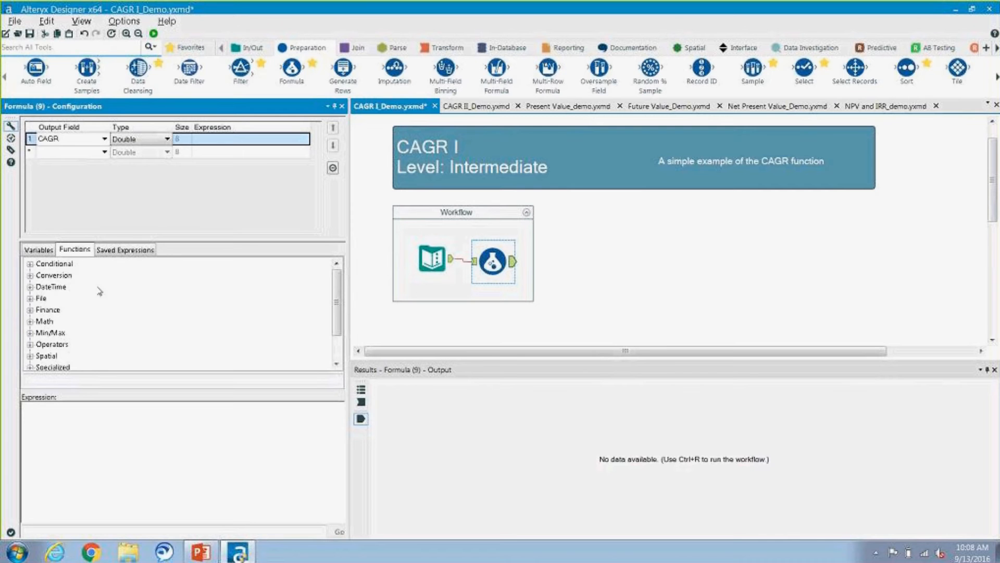
left_click(31, 310)
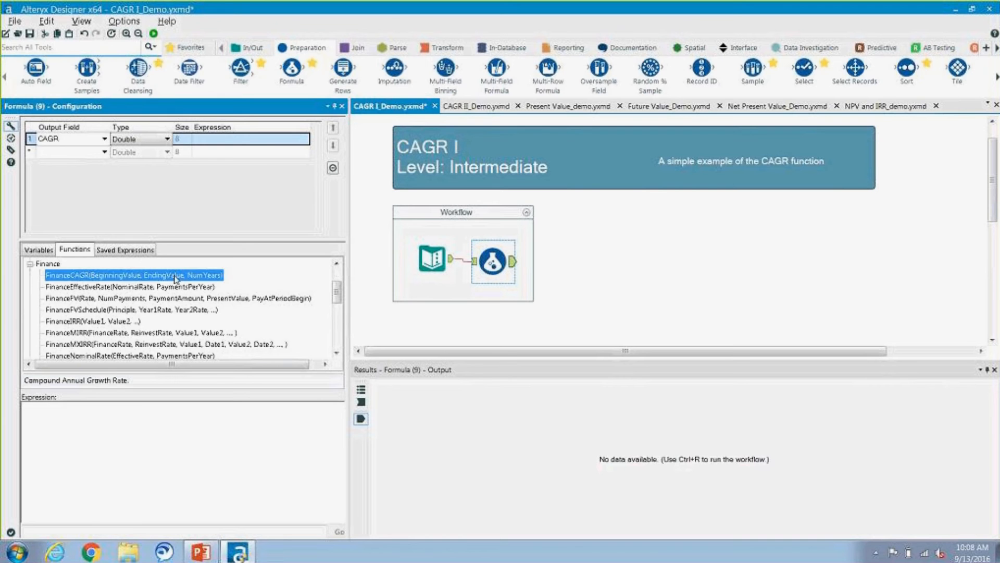
double_click(175, 275)
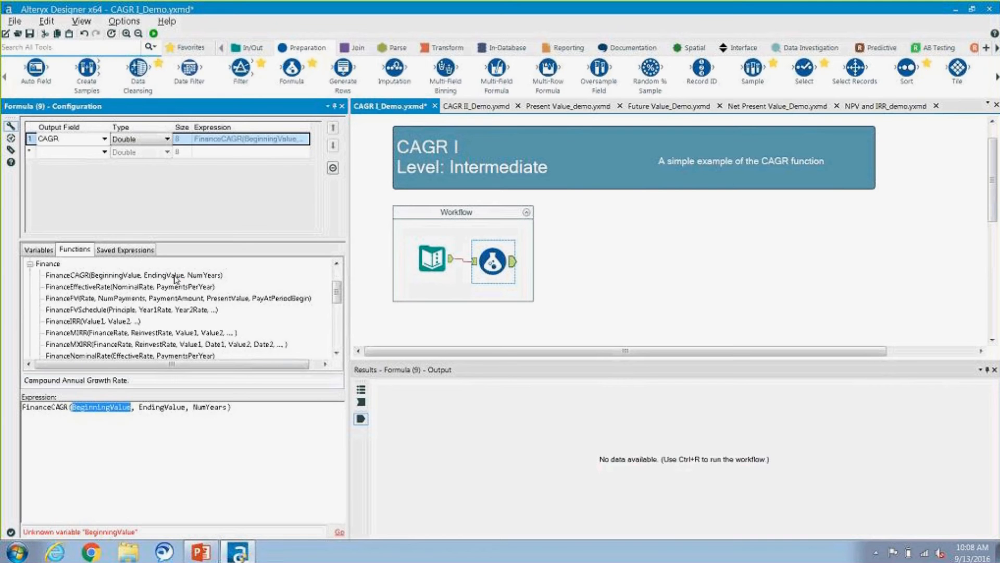
left_click(235, 408, "shift")
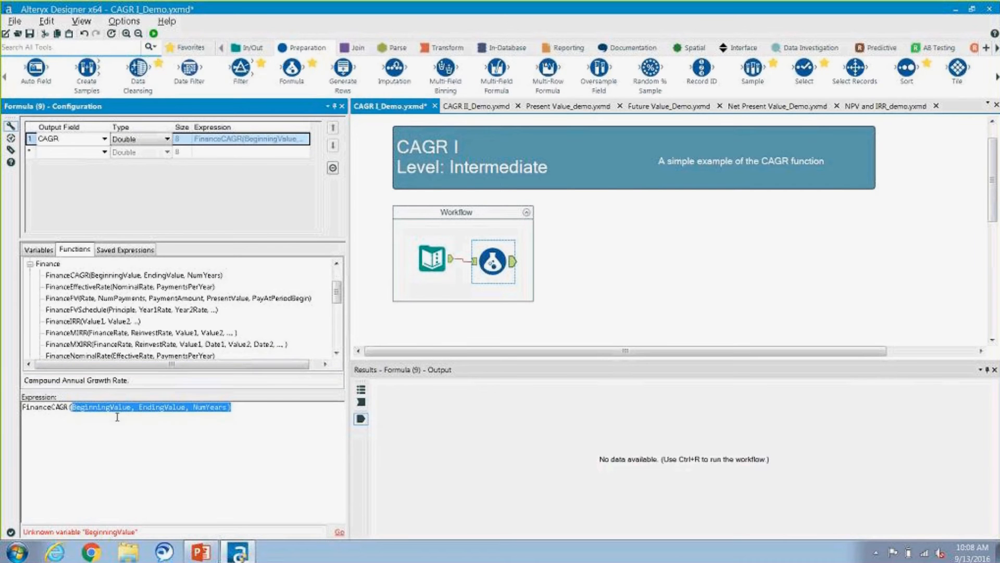
left_click(86, 409)
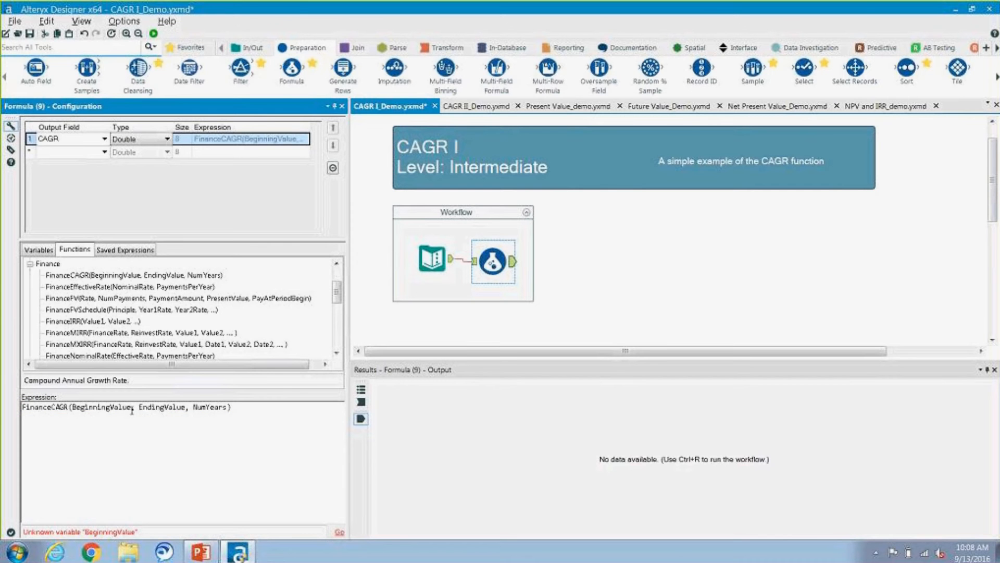
Step: Replace the BeginningValue argument in the FinanceCAGR expression with the existing Initial Portfolio field
left_click(47, 252)
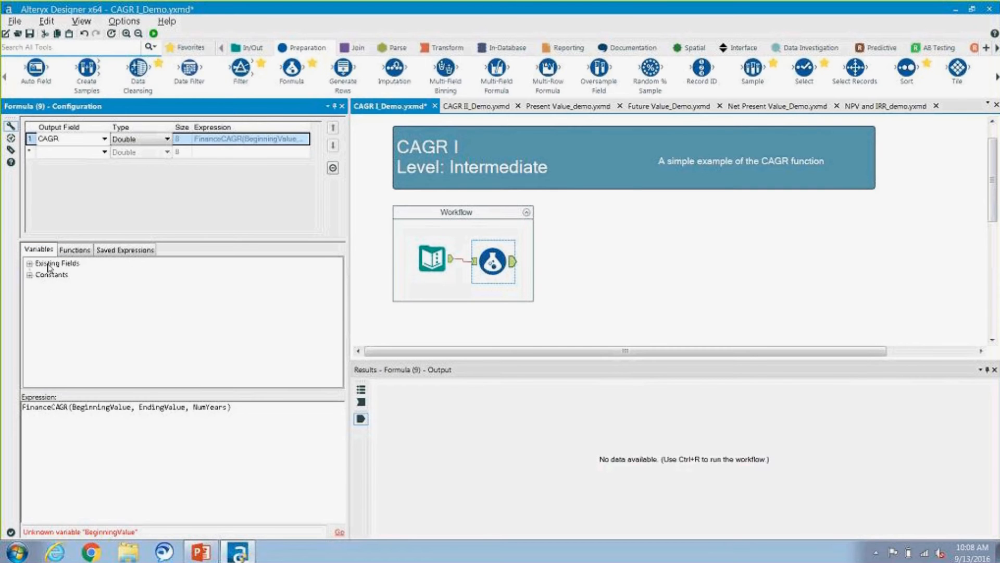
double_click(49, 264)
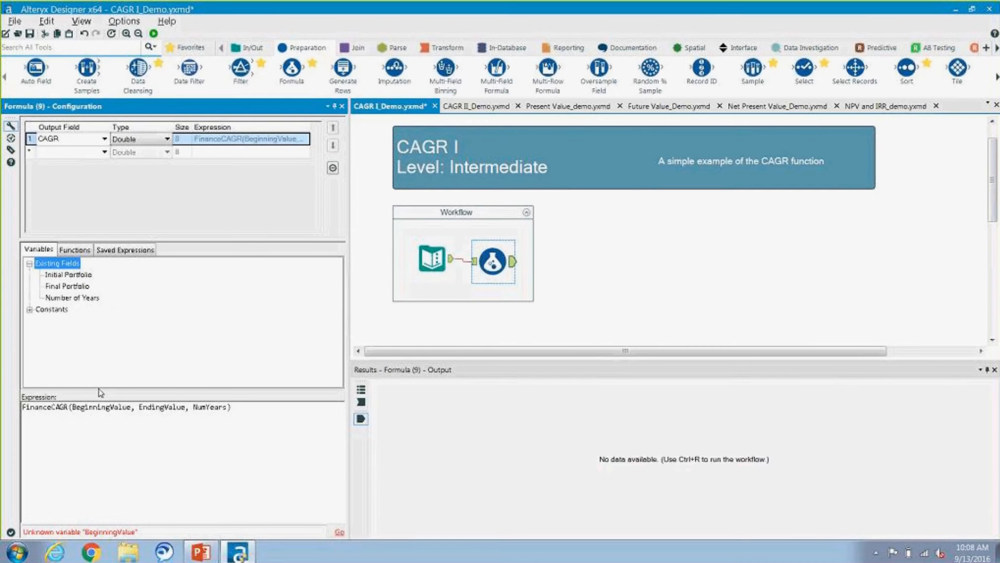
left_click(148, 417)
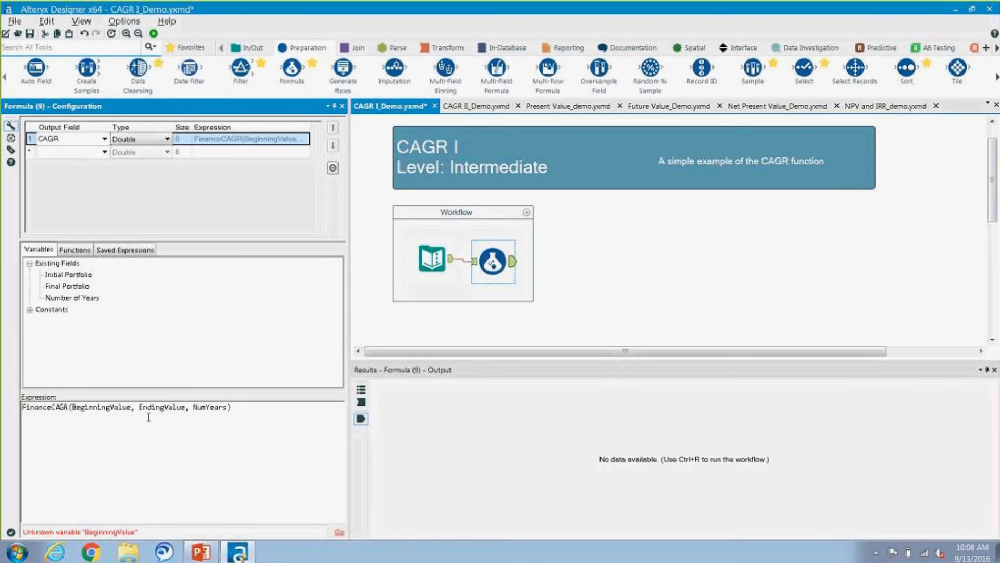
key("BackSpace")
key("BackSpace")
key("BackSpace")
key("BackSpace")
key("BackSpace")
key("BackSpace")
key("BackSpace")
key("BackSpace")
key("BackSpace")
key("BackSpace")
key("BackSpace")
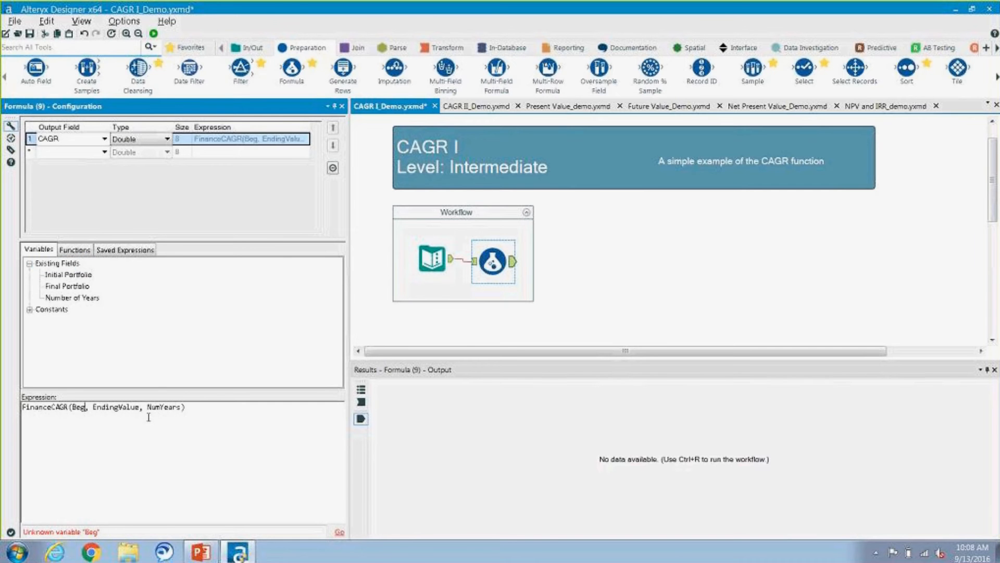
key("BackSpace")
key("BackSpace")
key("BackSpace")
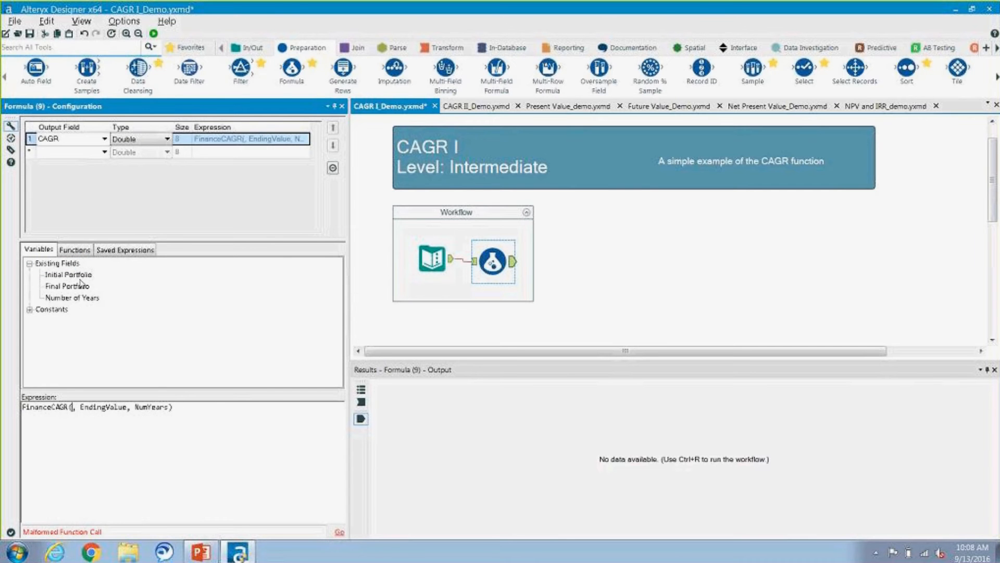
double_click(80, 276)
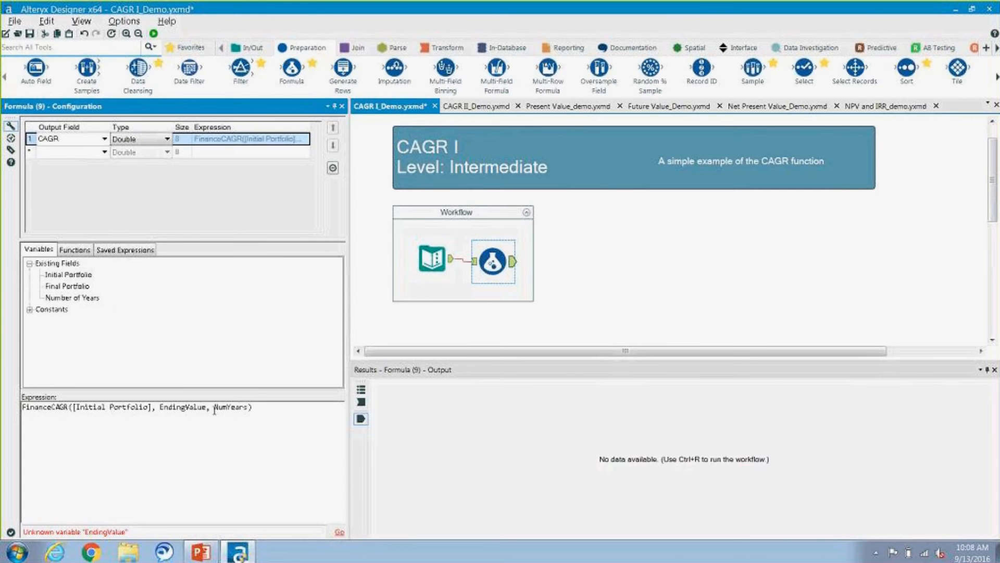
Step: Replace the EndingValue argument in the FinanceCAGR expression with the Final Portfolio field
key("BackSpace")
key("BackSpace")
key("BackSpace")
key("BackSpace")
key("BackSpace")
key("BackSpace")
key("BackSpace")
key("BackSpace")
key("BackSpace")
key("BackSpace")
key("BackSpace")
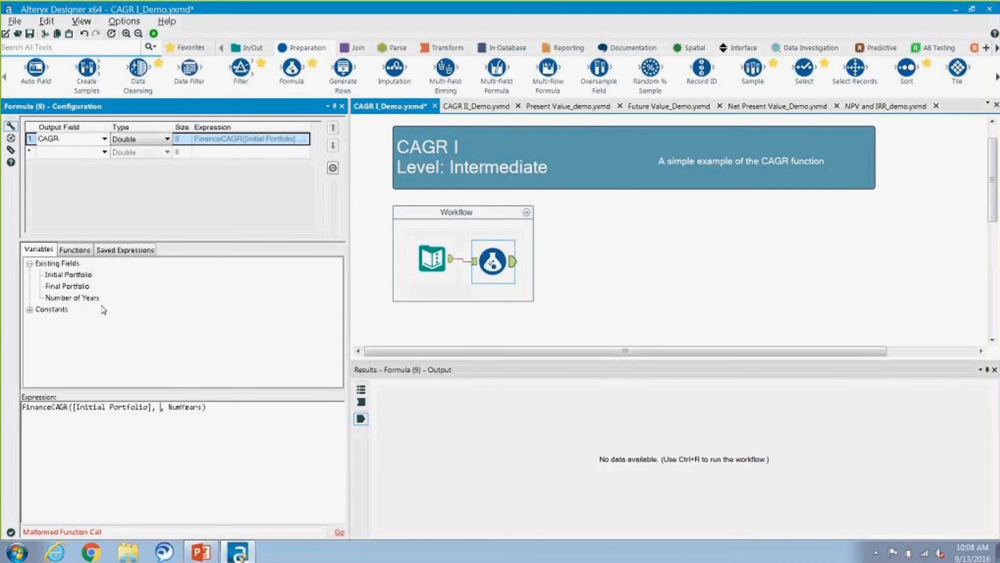
double_click(83, 286)
Step: Replace the NumYears argument in the FinanceCAGR expression with the Number of Years field
key("End")
key("Left")
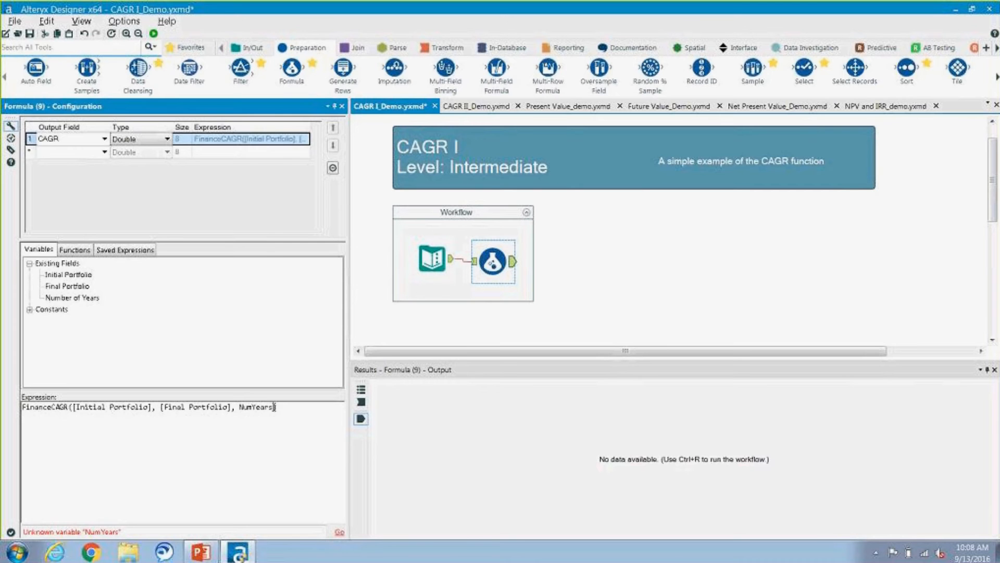
key("BackSpace")
key("BackSpace")
key("BackSpace")
key("BackSpace")
key("BackSpace")
key("BackSpace")
key("BackSpace")
key("BackSpace")
double_click(93, 299)
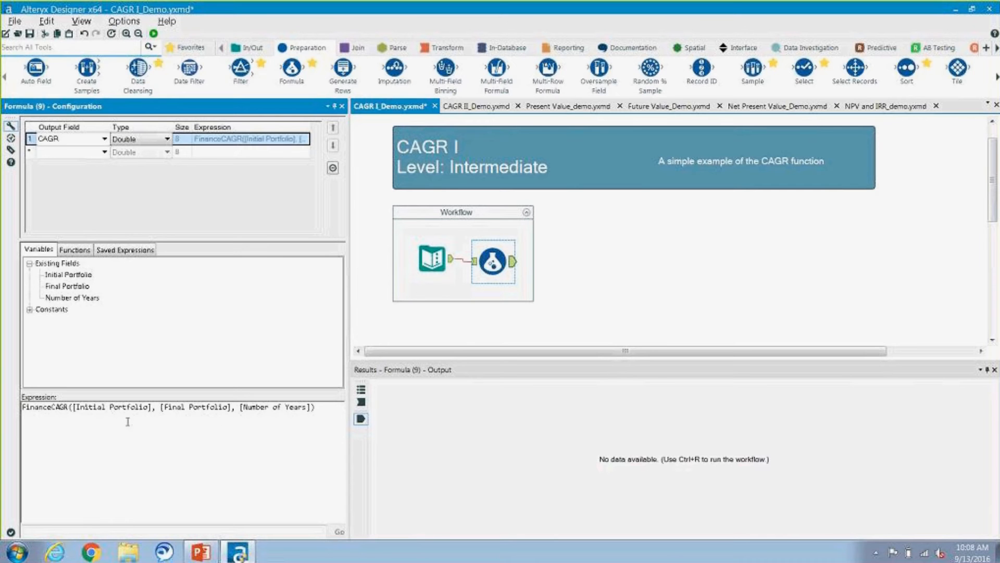
Step: Run the CAGR I_Demo workflow and review the calculated CAGR in the Formula tool's output
left_click(153, 33)
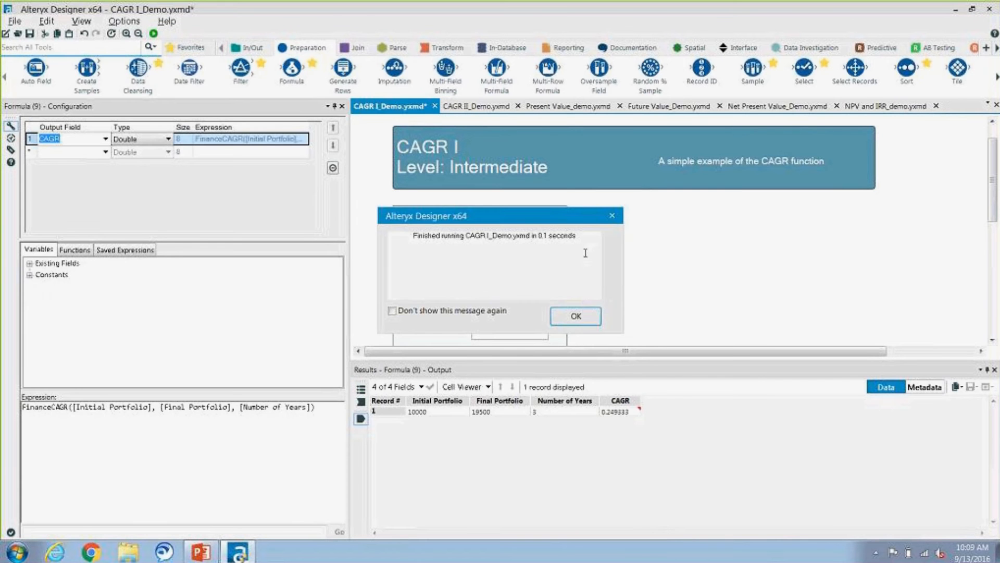
left_click(584, 310)
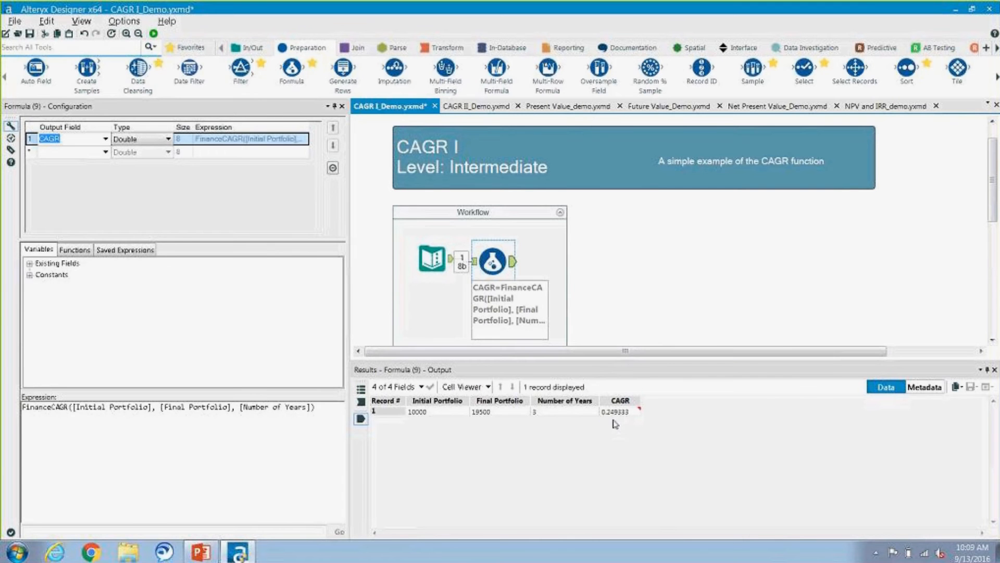
mouse_move(612, 415)
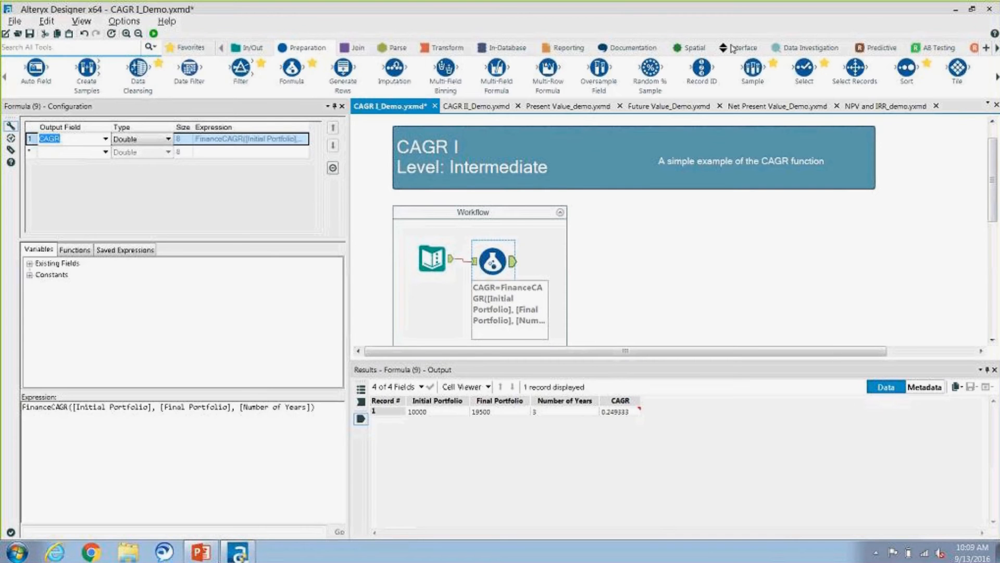
left_click(701, 269)
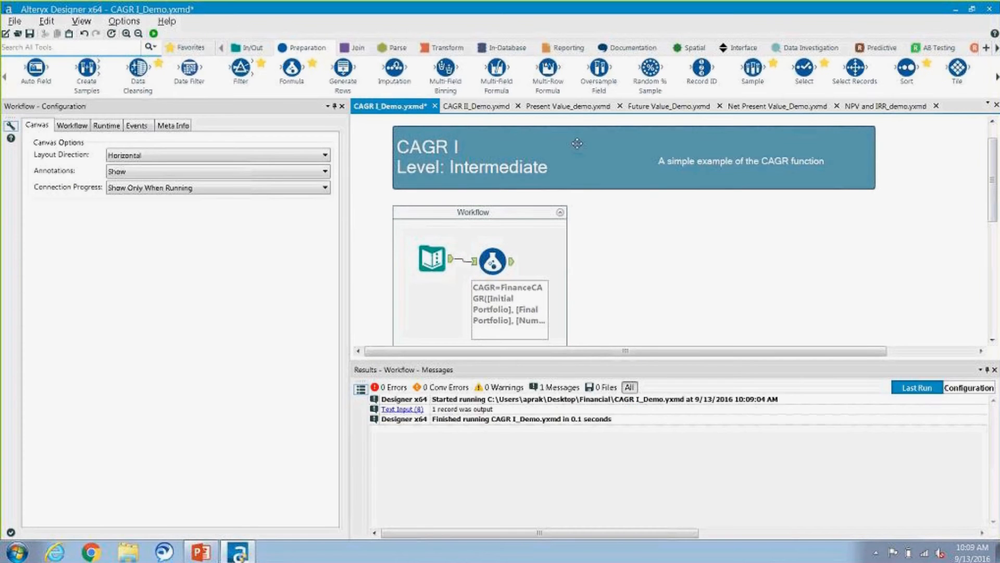
Step: Open the CAGR II_Demo.yxmd workflow and examine the data previews of the Stocks_Start.yxdb, Stocks_End.yxdb and S&P500.xlsx inputs
left_click(487, 107)
left_click_drag(446, 351, 395, 352)
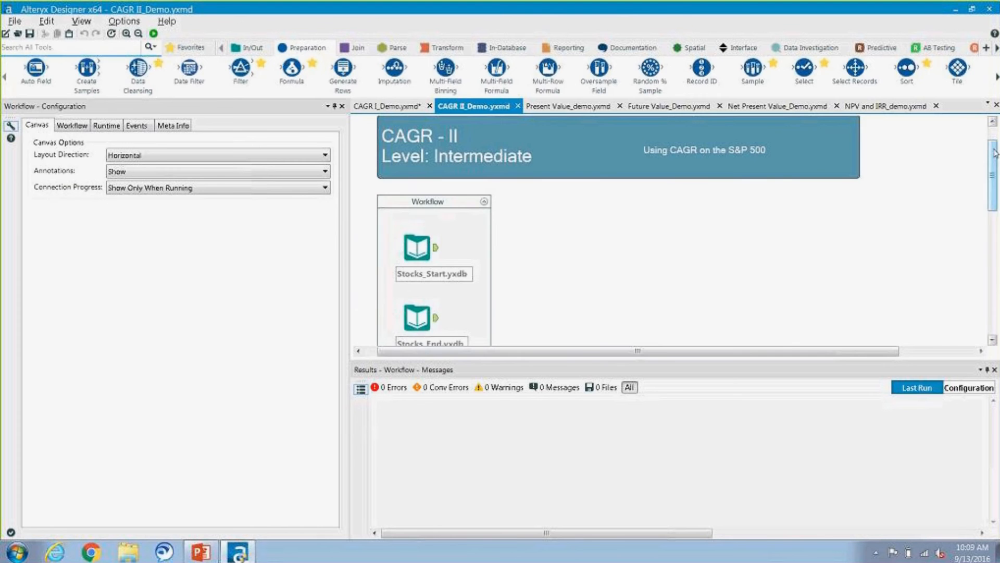
left_click_drag(995, 152, 997, 179)
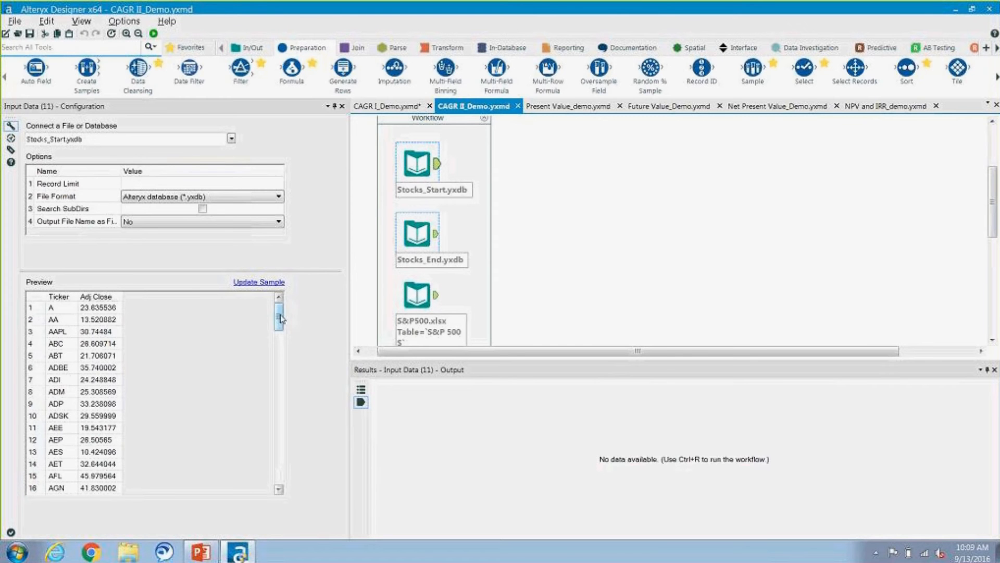
mouse_move(278, 315)
left_mouse_down()
mouse_move(270, 471)
mouse_move(272, 314)
left_mouse_up()
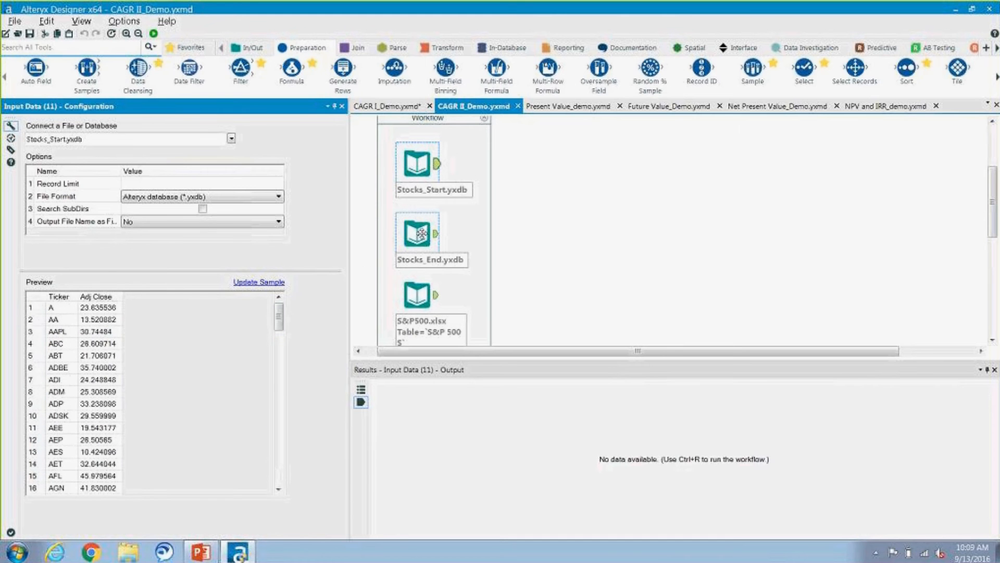
left_click(420, 233)
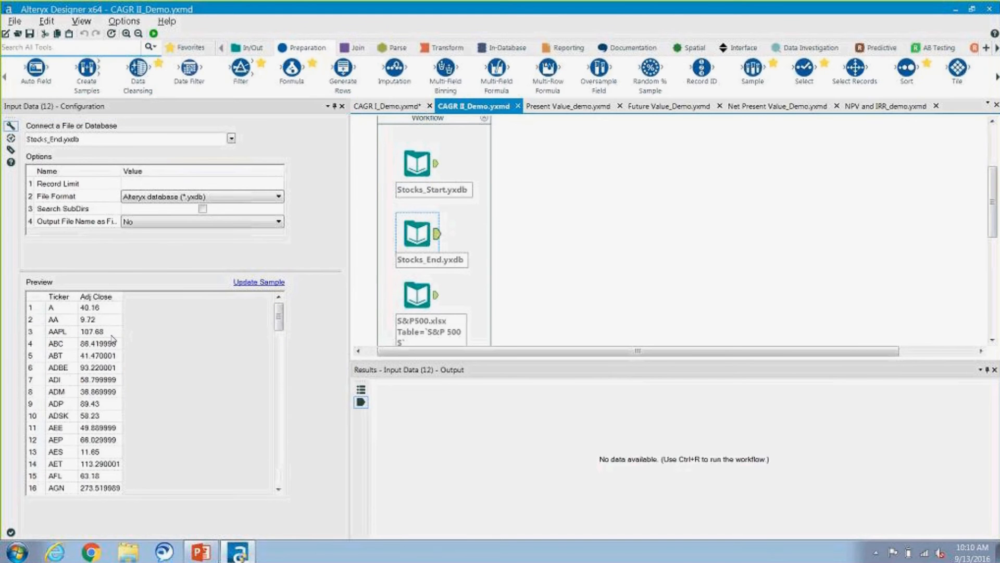
mouse_move(279, 319)
left_mouse_down()
mouse_move(279, 467)
mouse_move(288, 315)
left_mouse_up()
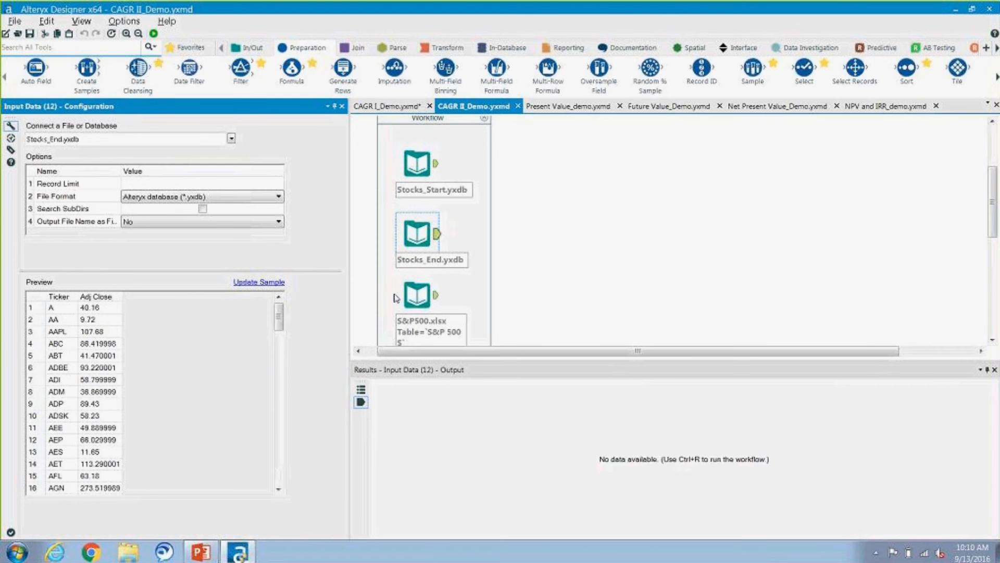
left_click(413, 291)
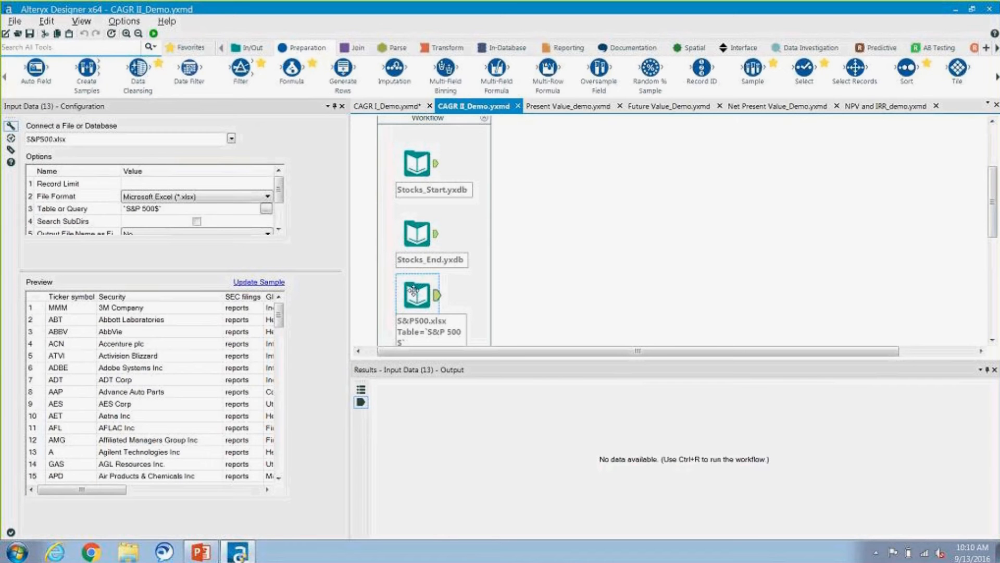
left_click_drag(105, 489, 85, 492)
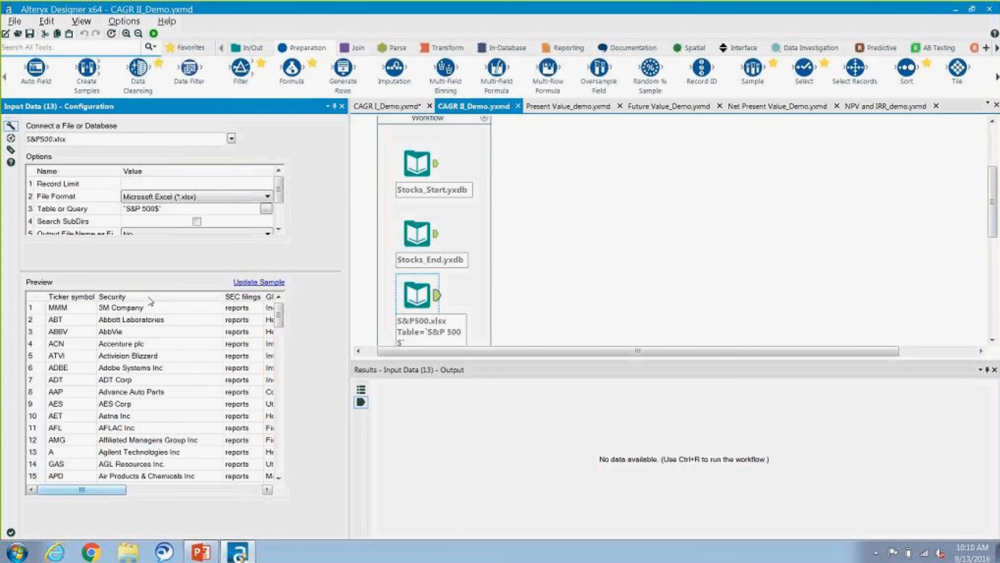
Step: Add a Join Multiple tool and connect the Stocks_End.yxdb, Stocks_Start.yxdb and S&P500.xlsx inputs to it in that order
left_click(357, 52)
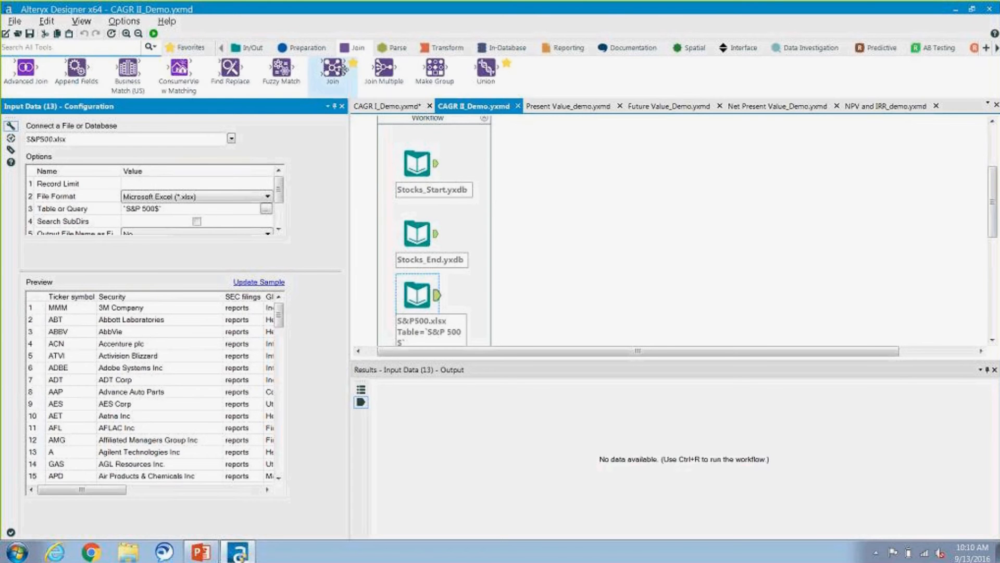
mouse_move(334, 70)
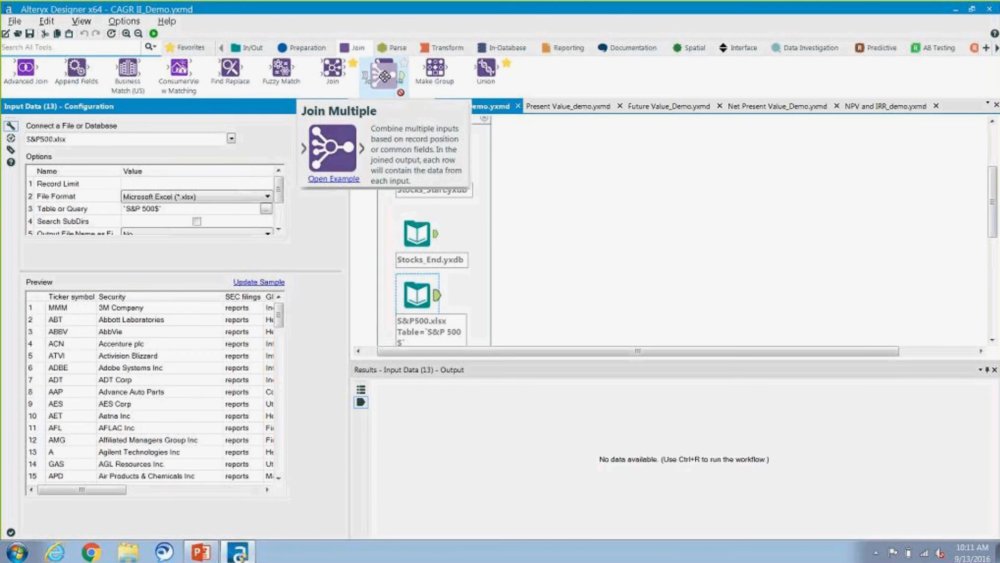
left_click_drag(384, 68, 522, 238)
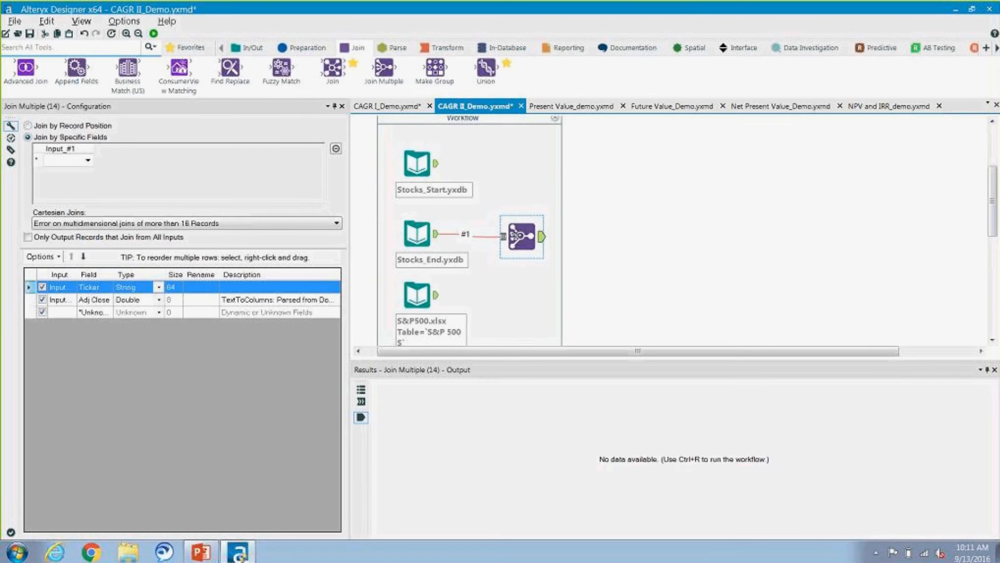
left_click_drag(436, 163, 503, 236)
left_click_drag(436, 296, 505, 242)
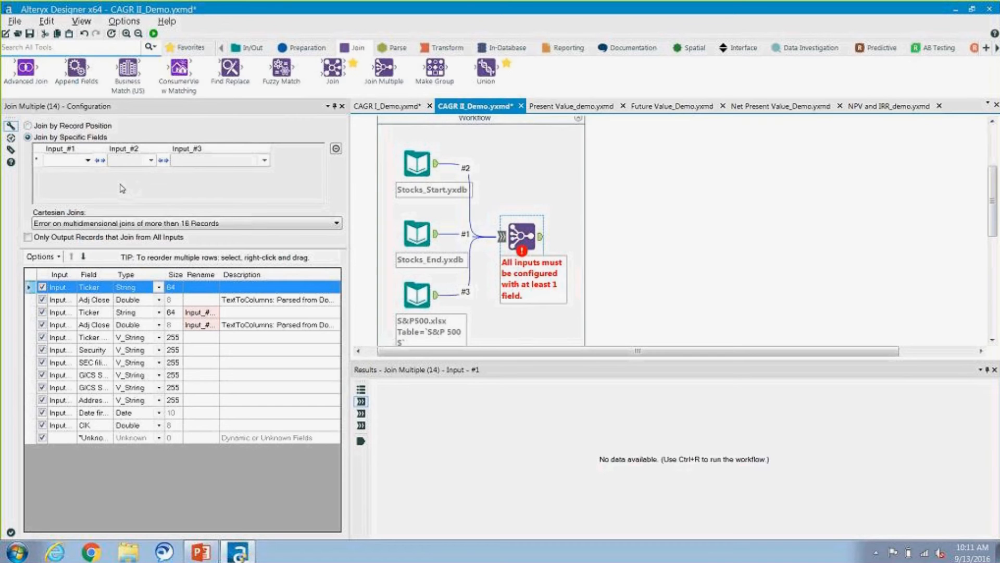
Step: Configure Join Multiple to match Ticker, Ticker and Ticker symbol across the three inputs, outputting only records that join from all inputs
left_click(406, 168)
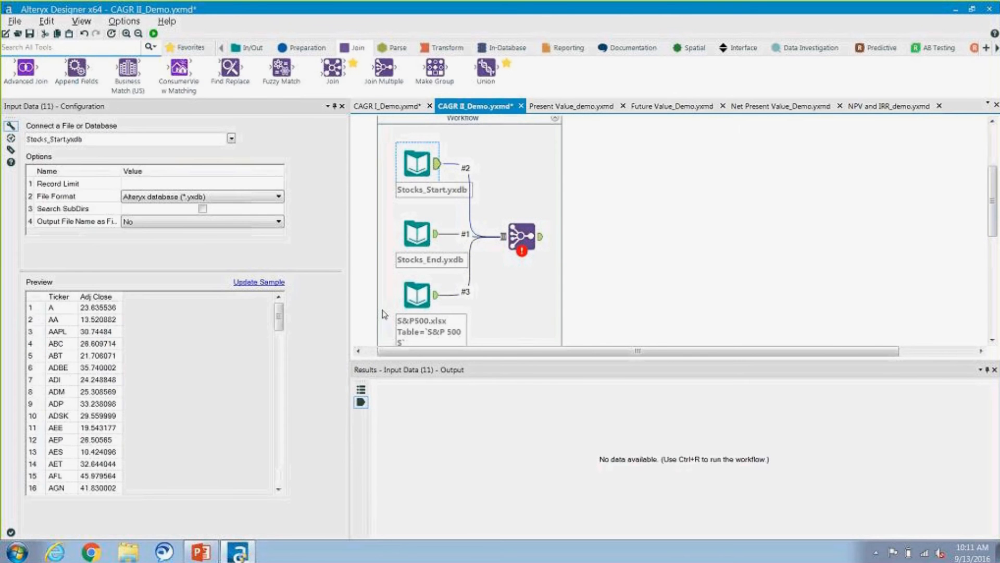
left_click(417, 236)
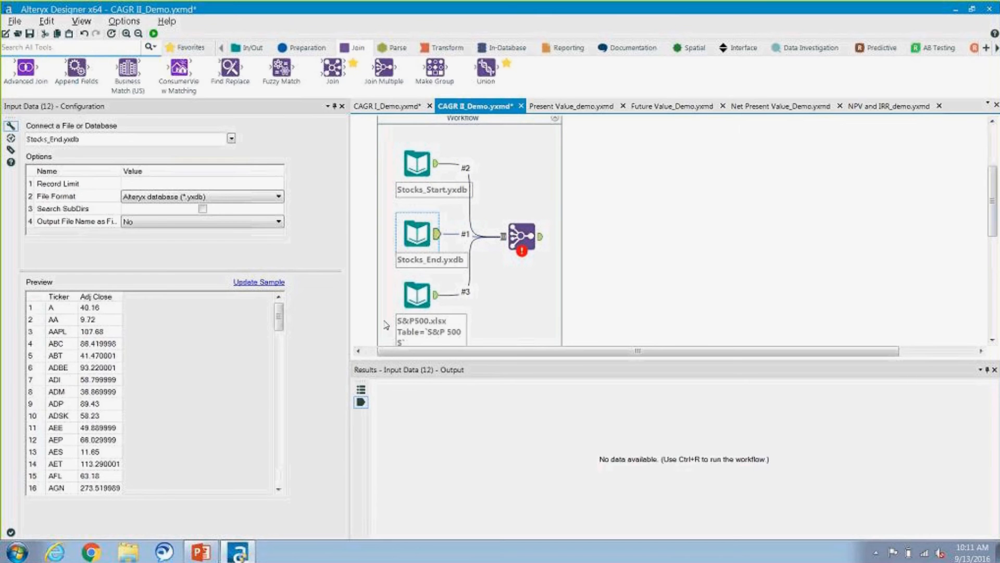
left_click(412, 298)
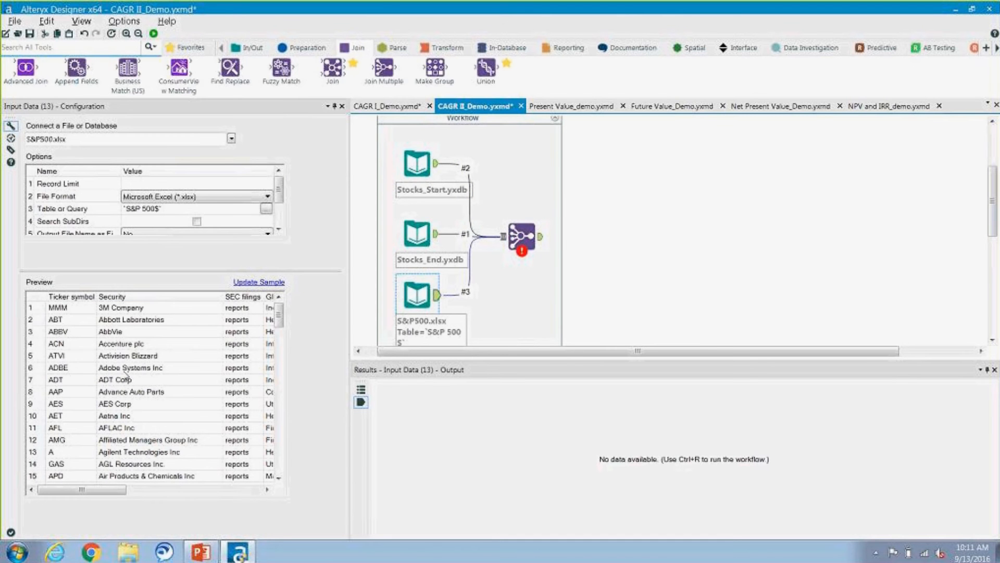
left_click(521, 236)
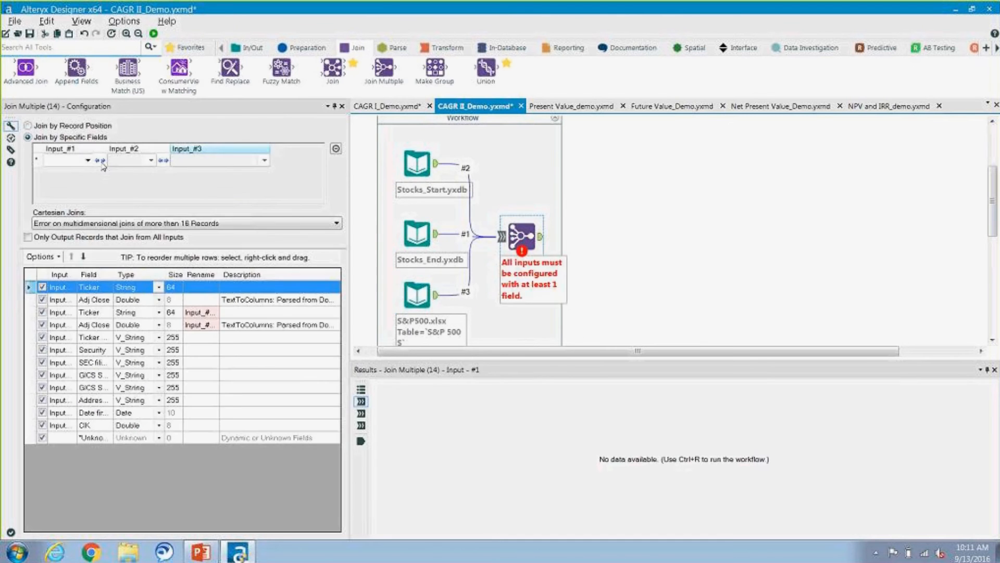
left_click(87, 160)
left_click(56, 167)
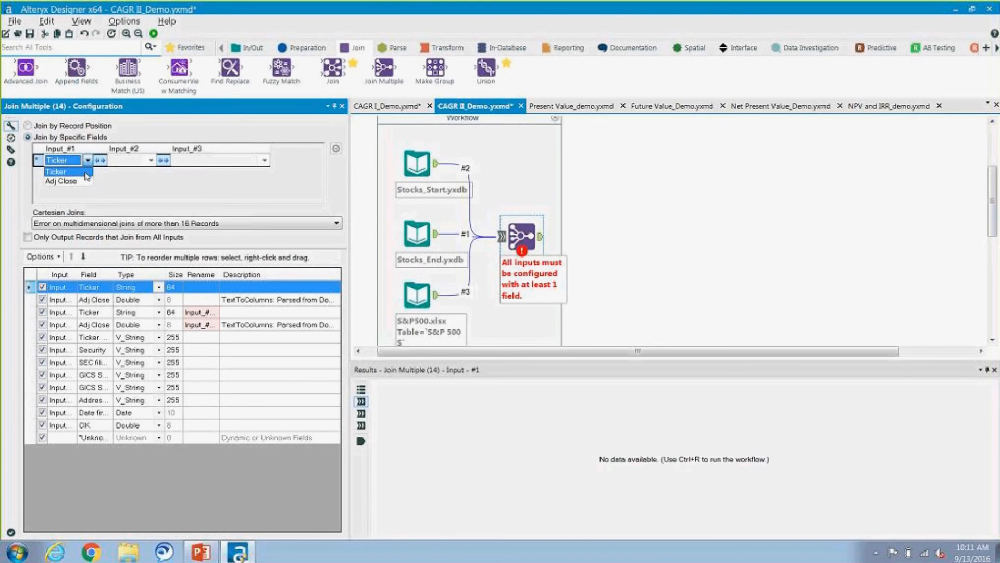
left_click(210, 160)
left_click(213, 172)
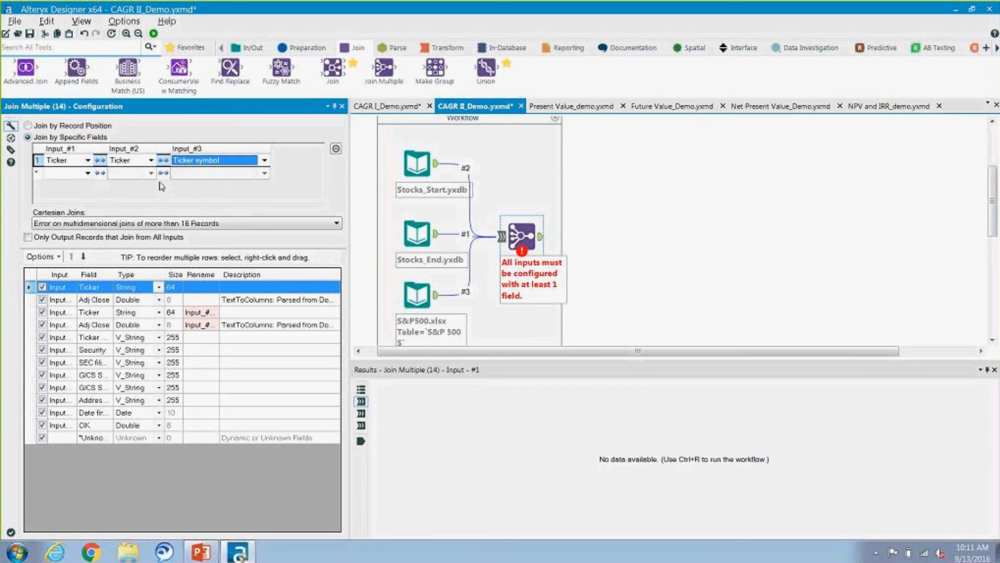
left_click(28, 239)
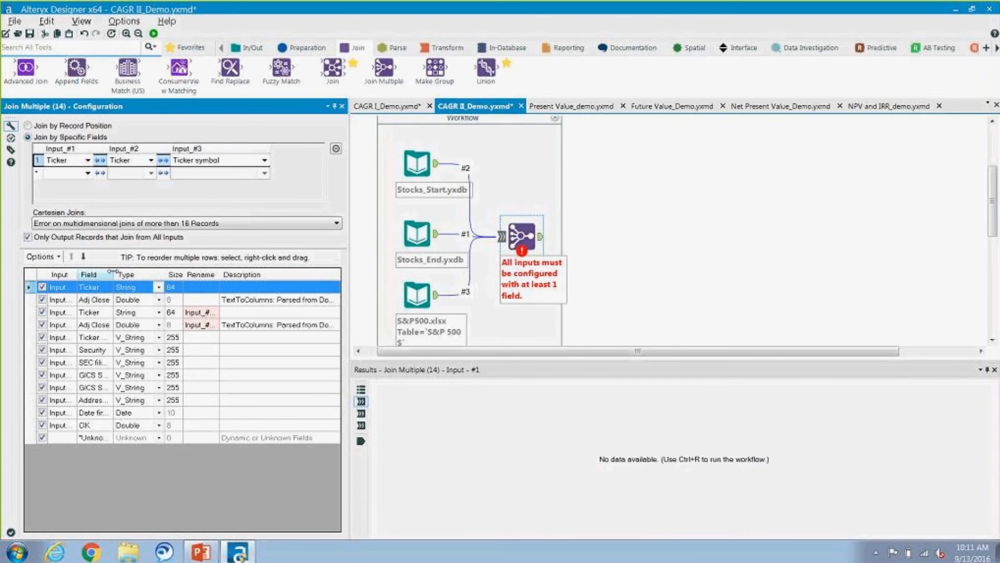
Step: Rename the Adj Close field of Input_#1 to Stock_end and the Adj Close field of Input_#2 to Stock_start in Join Multiple
left_click_drag(114, 275, 137, 277)
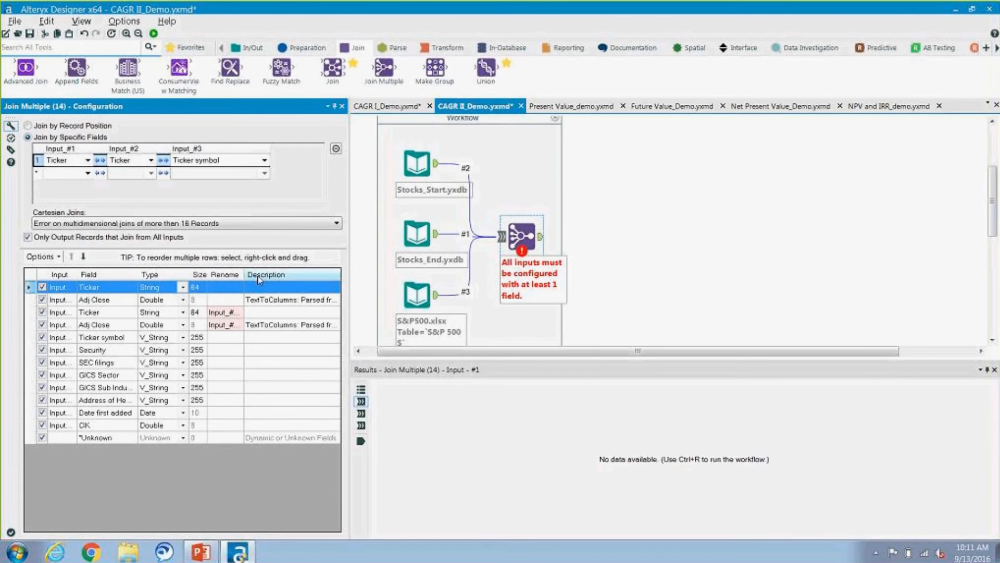
left_click_drag(244, 278, 272, 290)
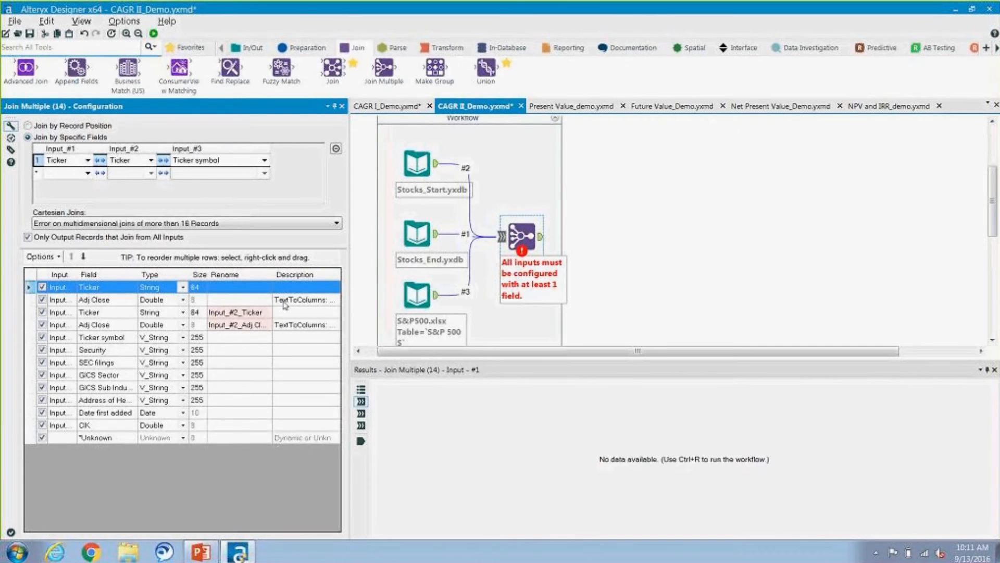
left_click_drag(78, 275, 101, 276)
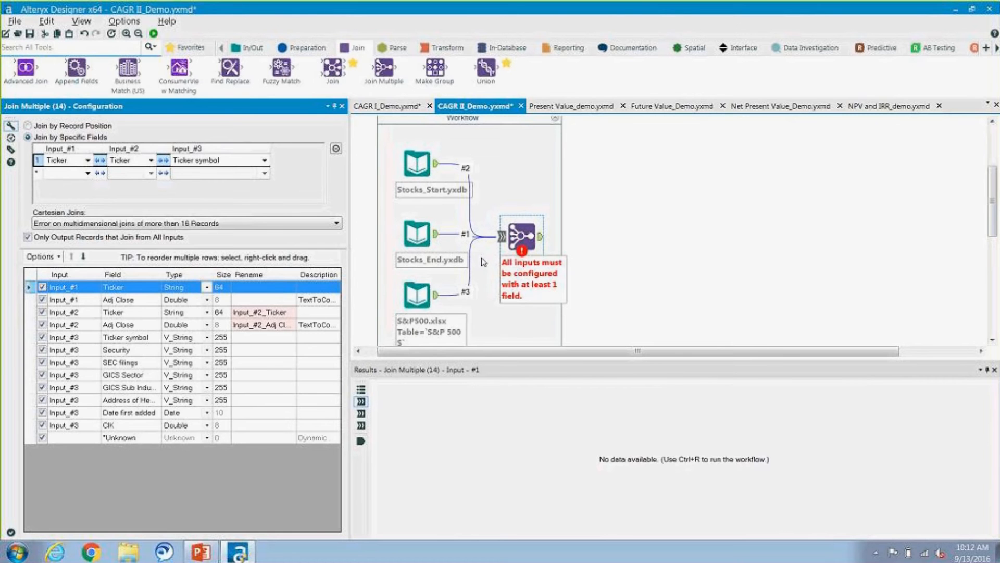
left_click(268, 300)
type("St")
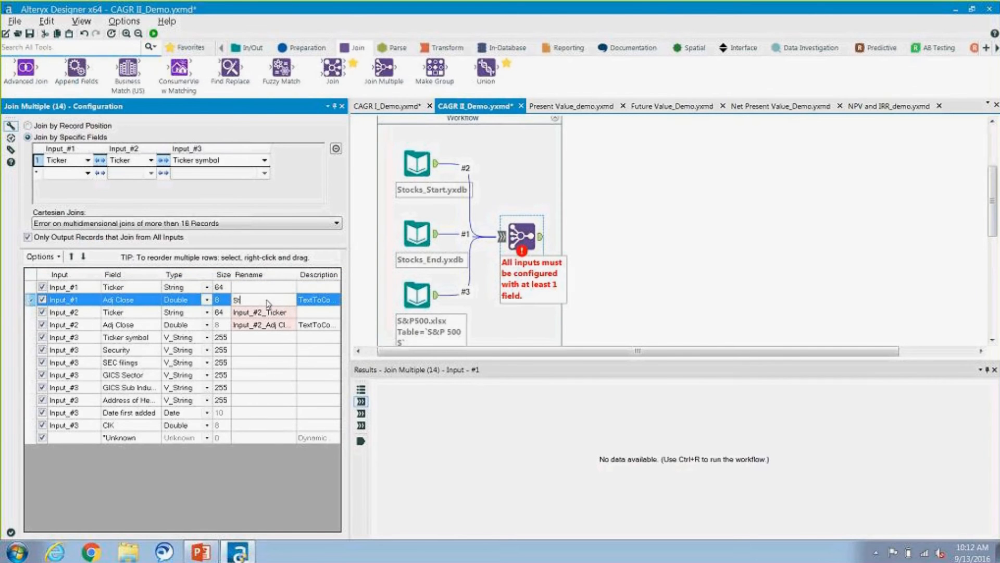
type("ock_end")
left_click(273, 326)
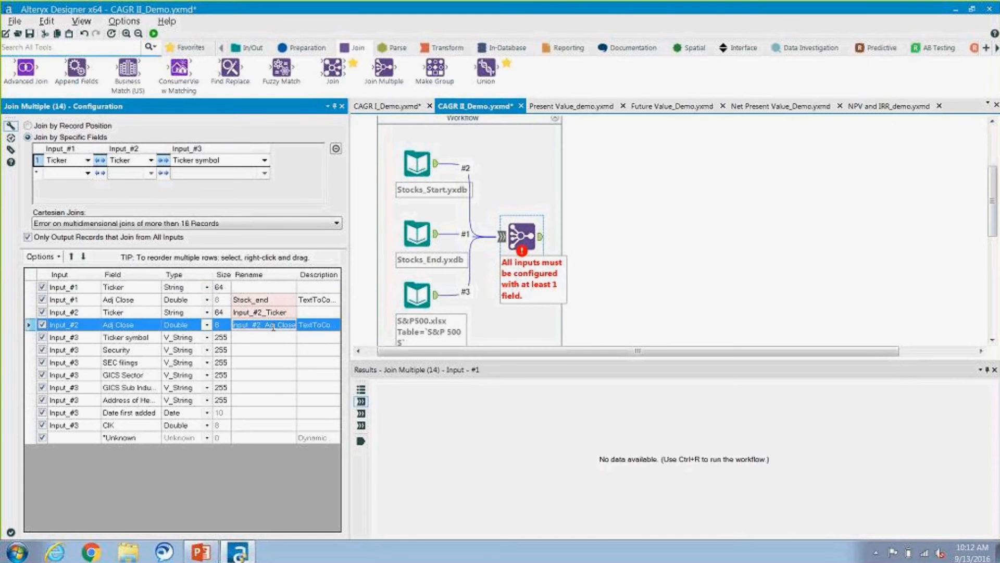
type("Stock_start")
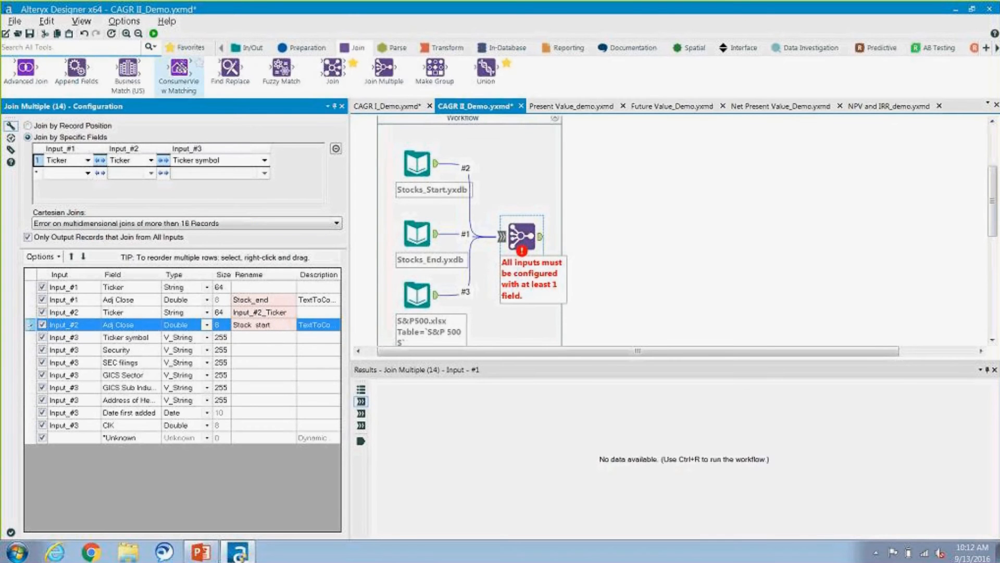
Step: Run the CAGR II_Demo workflow and review the joined fields in the Join Multiple output
left_click(153, 33)
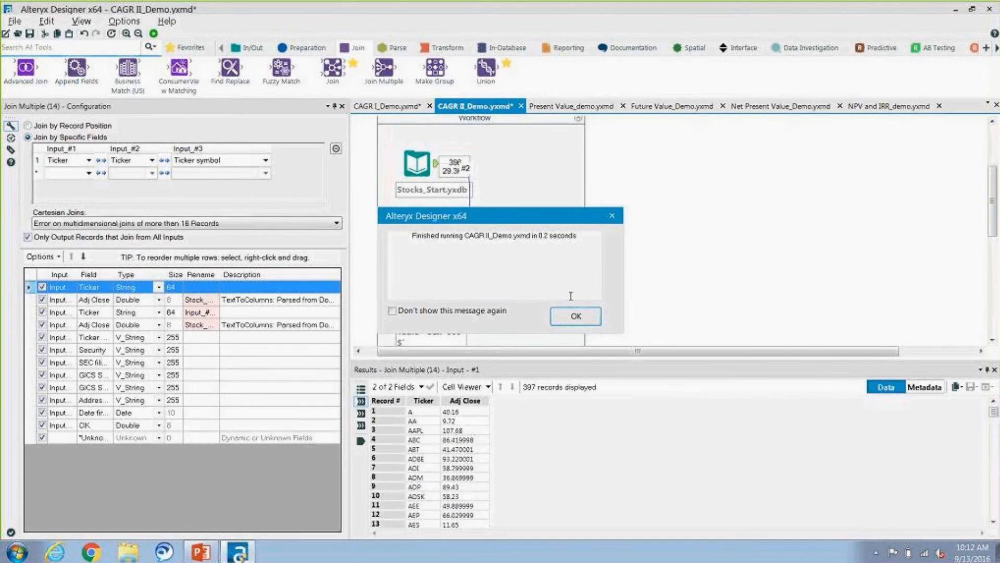
left_click(576, 315)
left_click(361, 443)
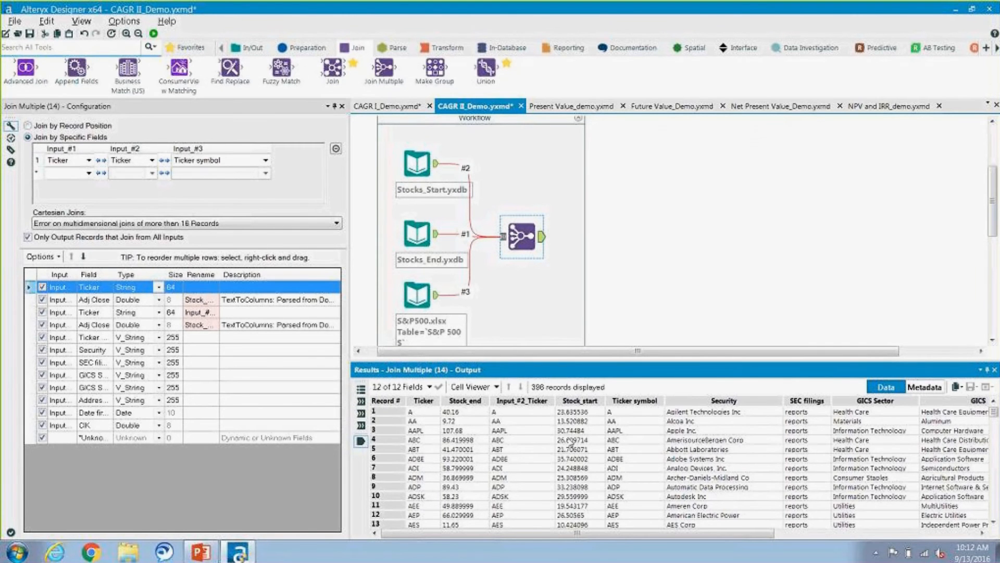
left_click_drag(645, 539, 841, 552)
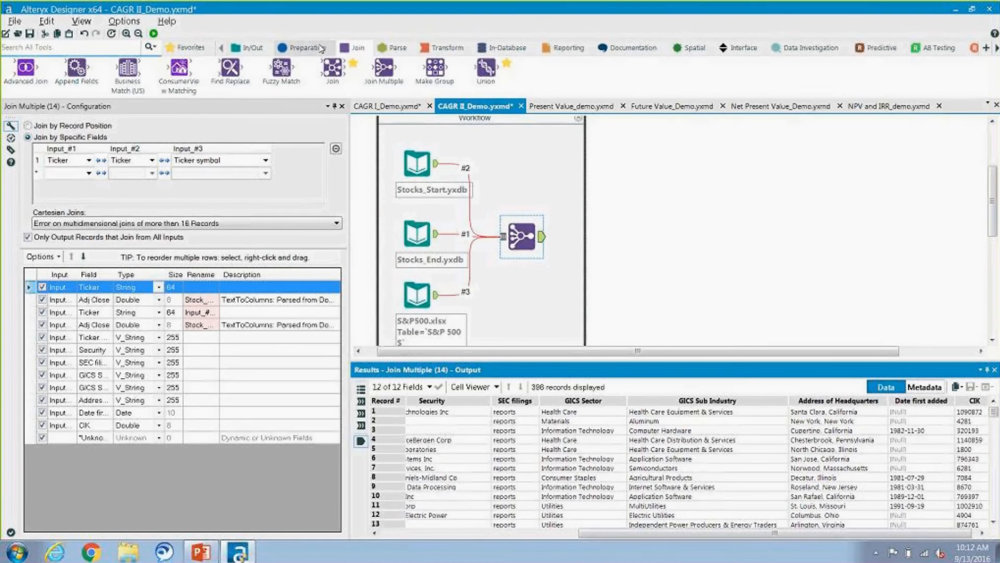
Step: Add an Auto Field tool after Join Multiple, and run the workflow to review its output
left_click(307, 47)
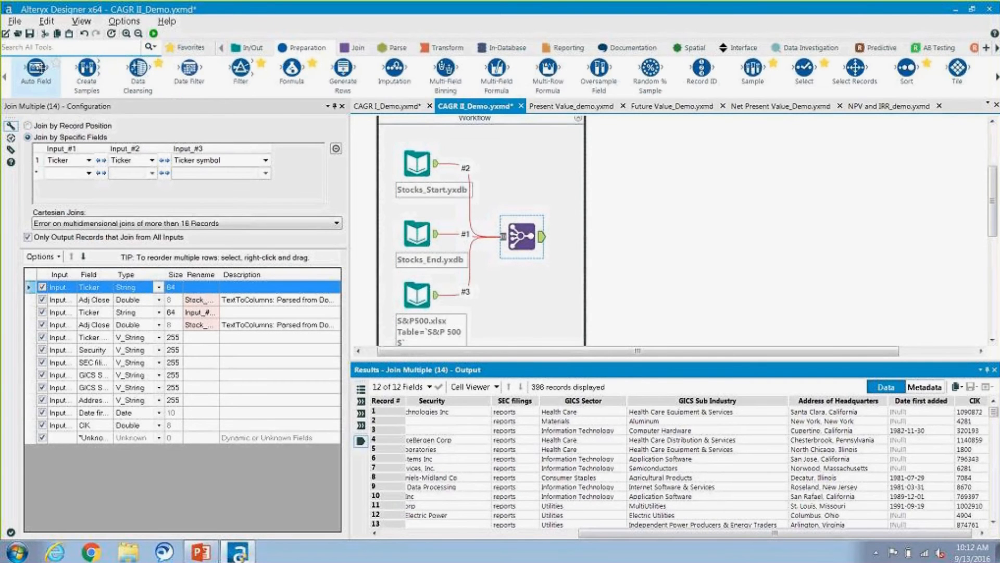
mouse_move(36, 68)
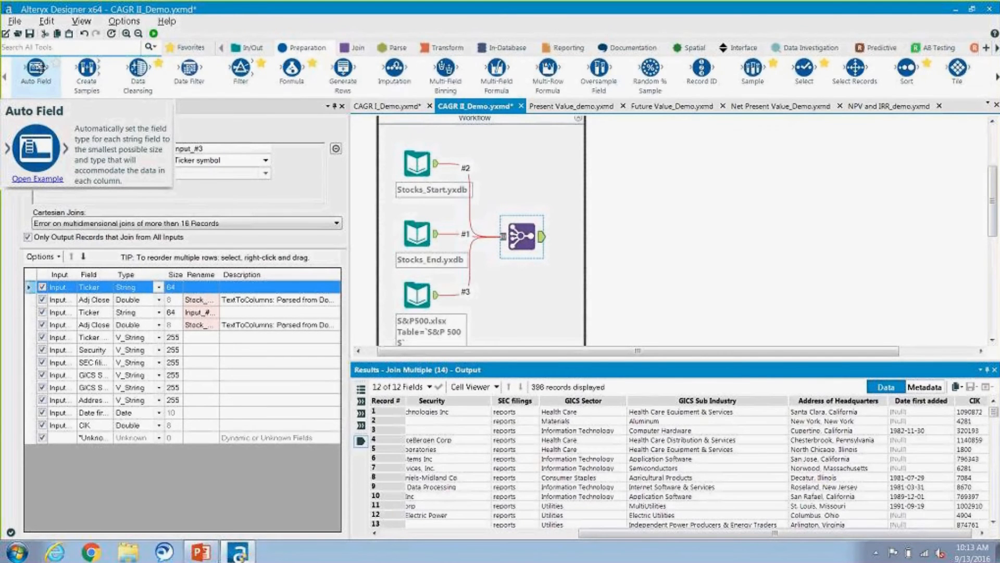
left_click_drag(36, 68, 582, 237)
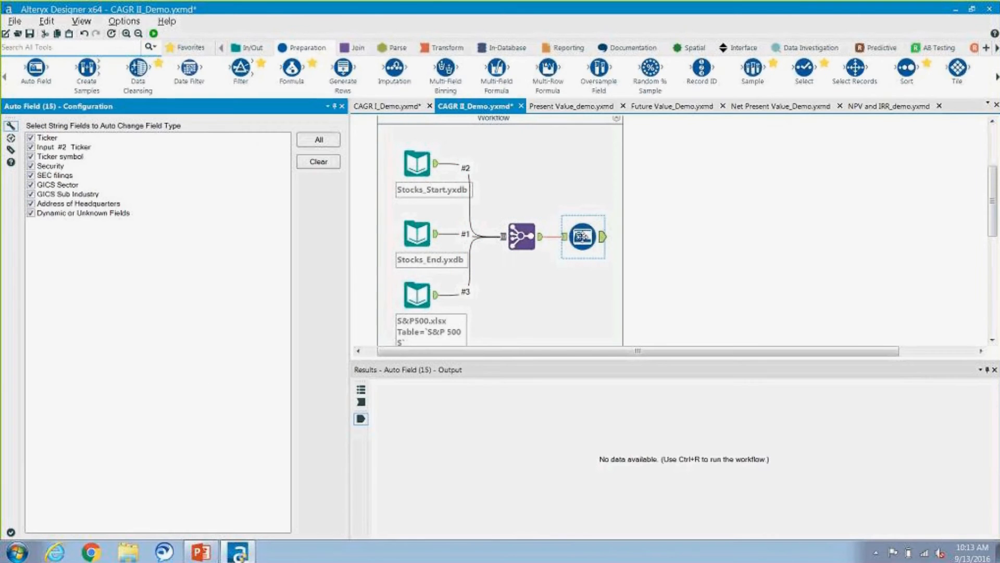
left_click(154, 34)
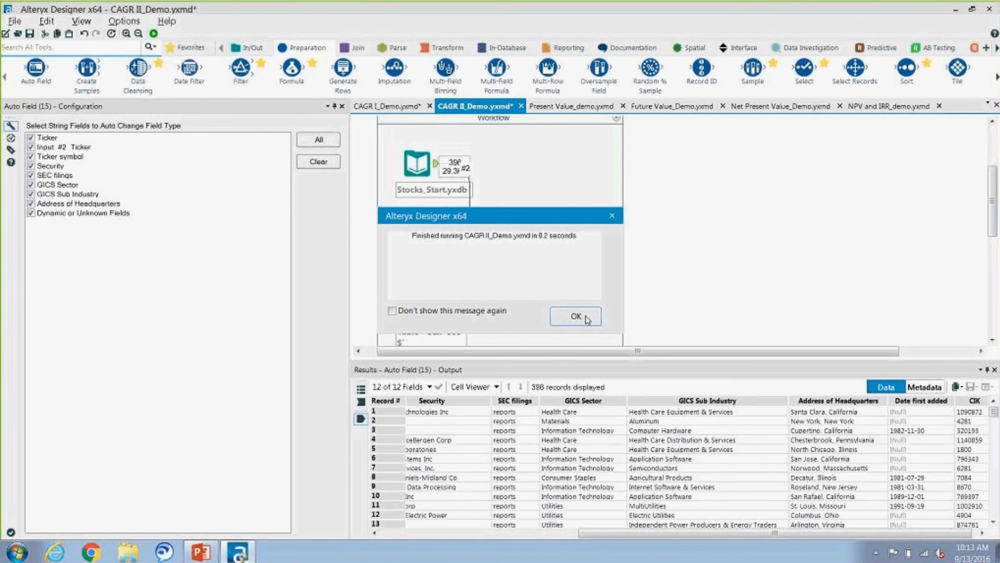
left_click(586, 318)
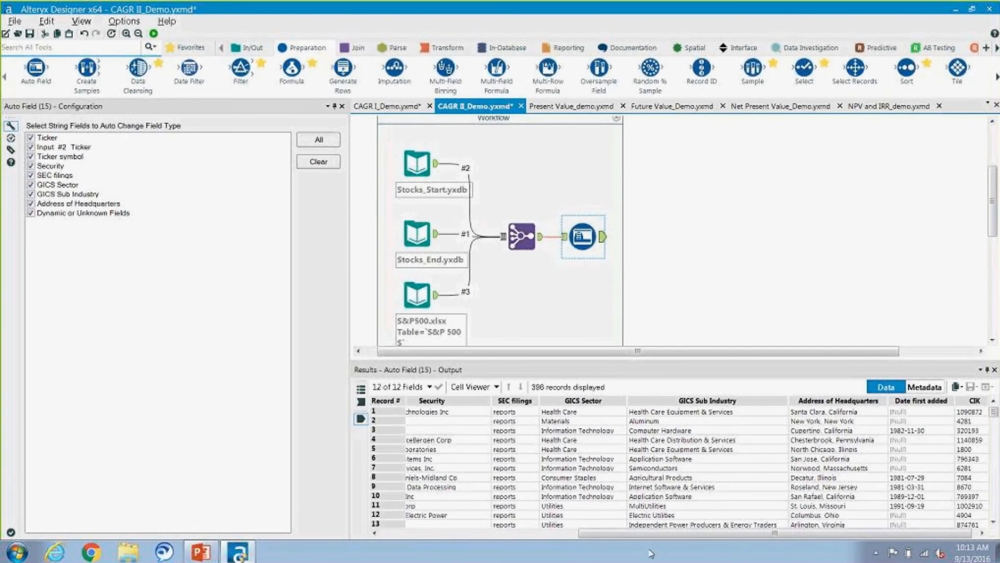
left_click_drag(666, 533, 472, 544)
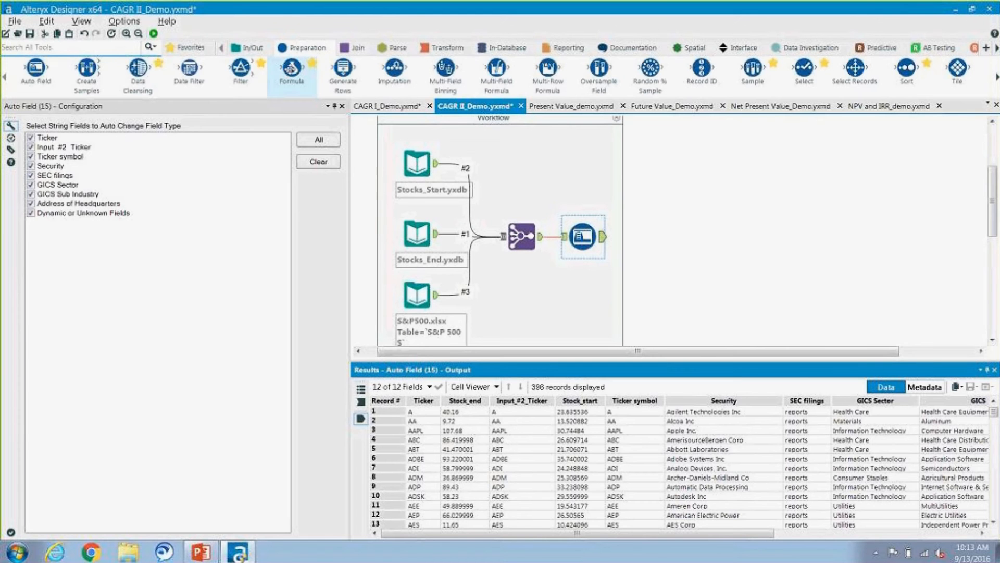
Step: Add a Formula tool after Auto Field with an output field named CAGR that uses the FinanceCAGR function
left_click_drag(291, 68, 652, 253)
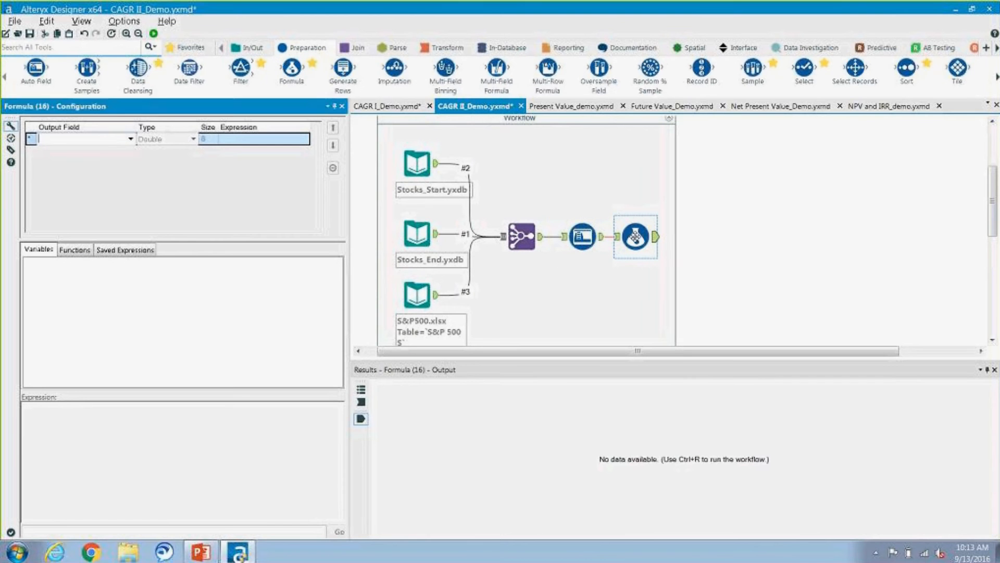
left_click(98, 137)
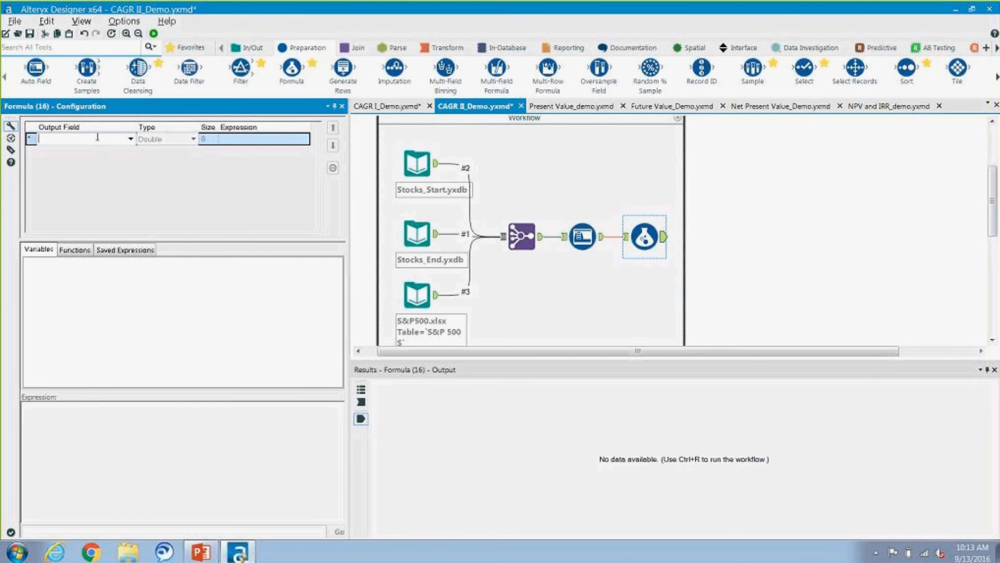
type("CAGR")
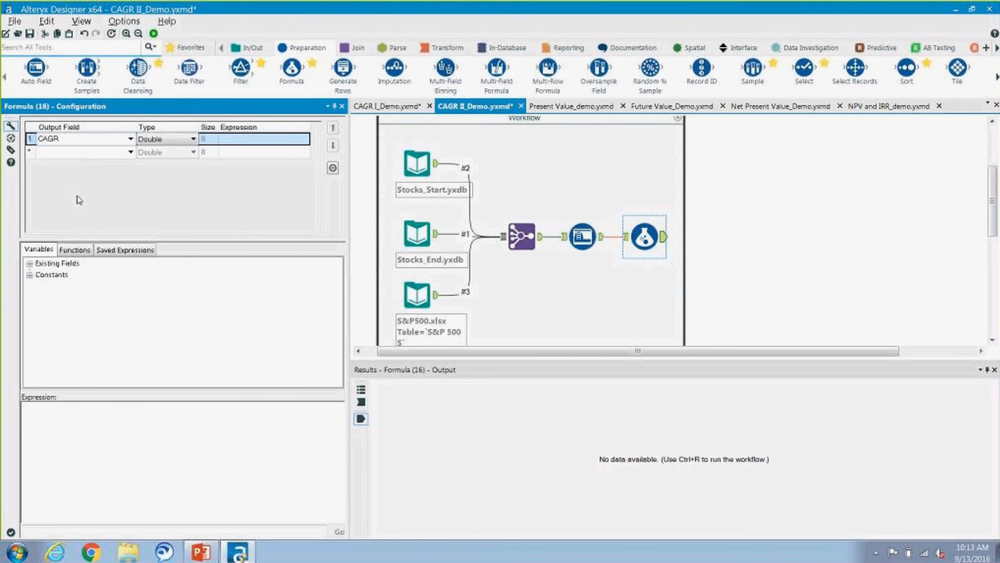
left_click(75, 250)
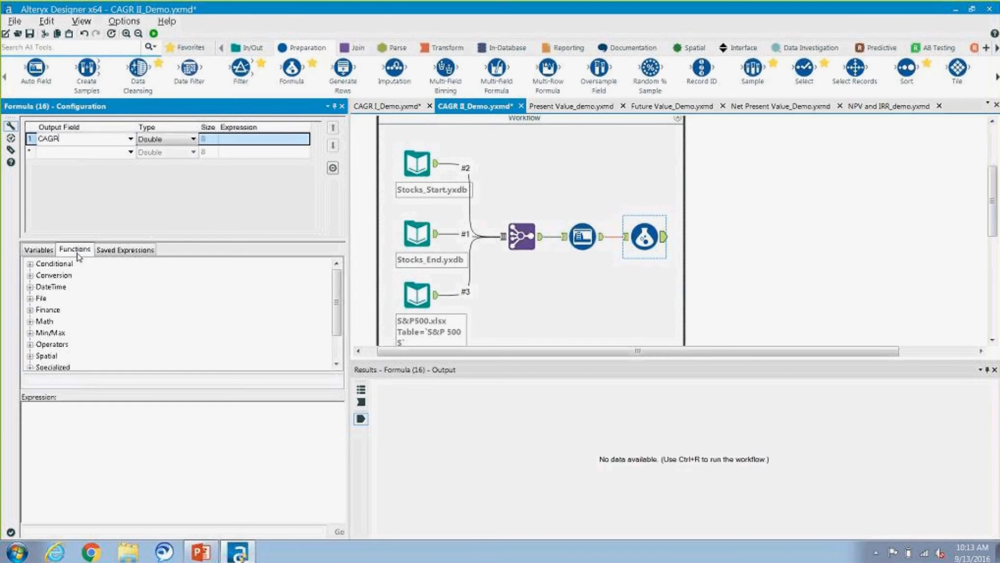
left_click(31, 310)
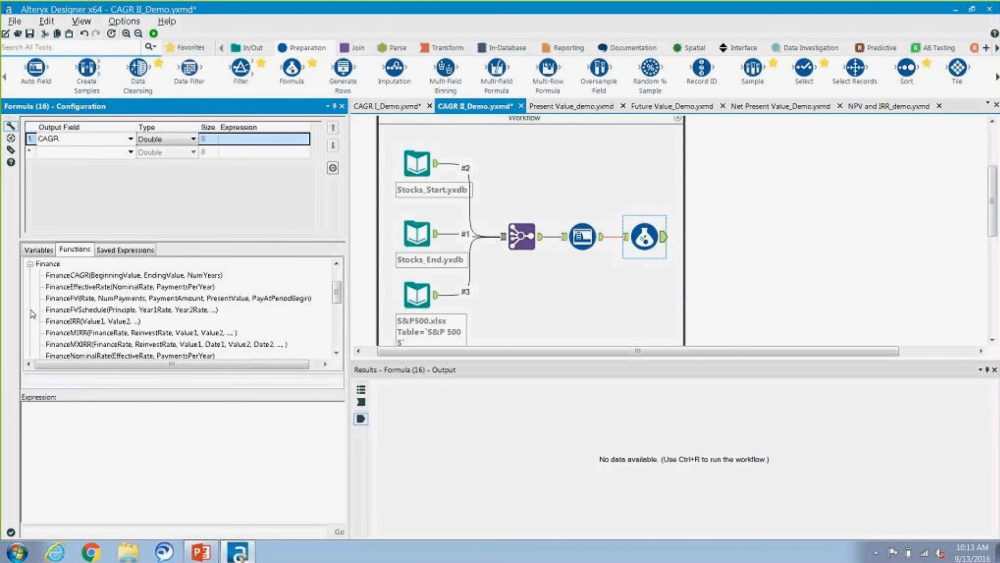
double_click(98, 275)
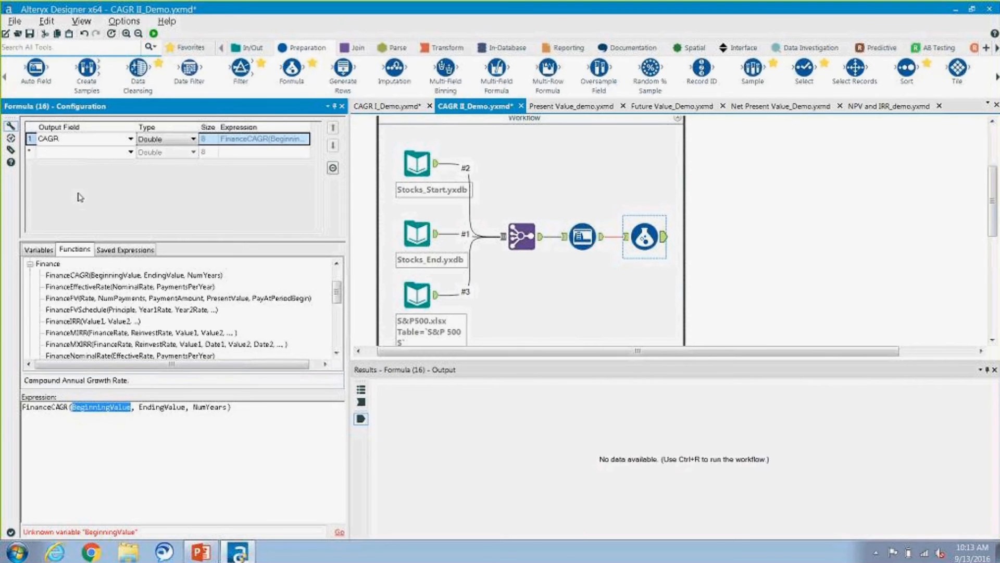
Step: Replace the BeginningValue argument in the FinanceCAGR expression with the Stock_start field
left_click(45, 252)
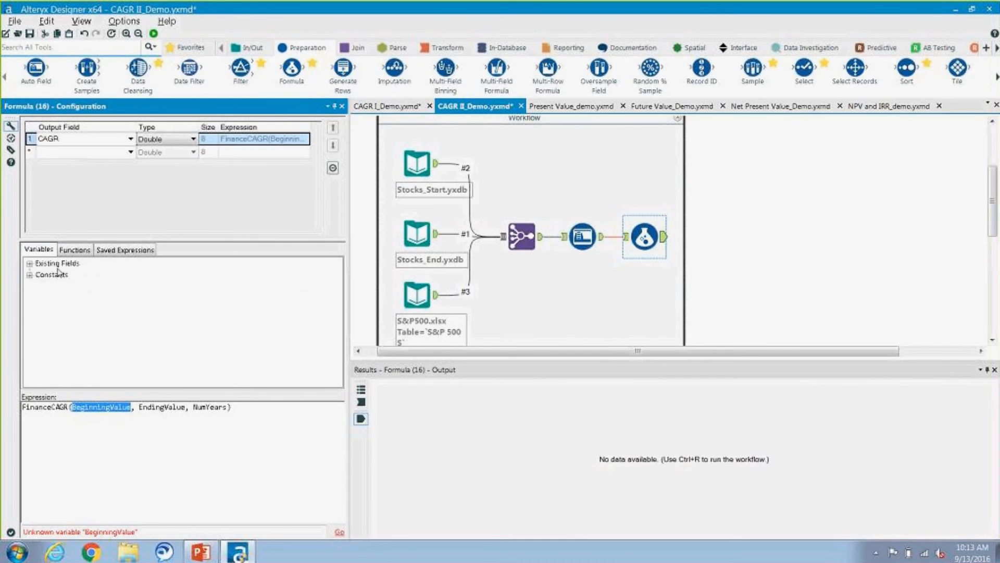
double_click(58, 265)
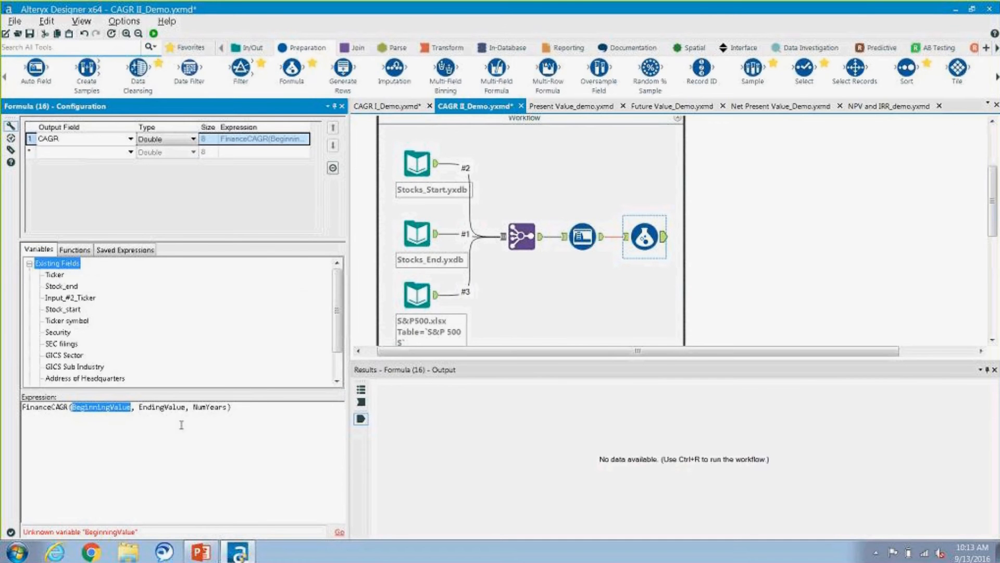
left_click(131, 407)
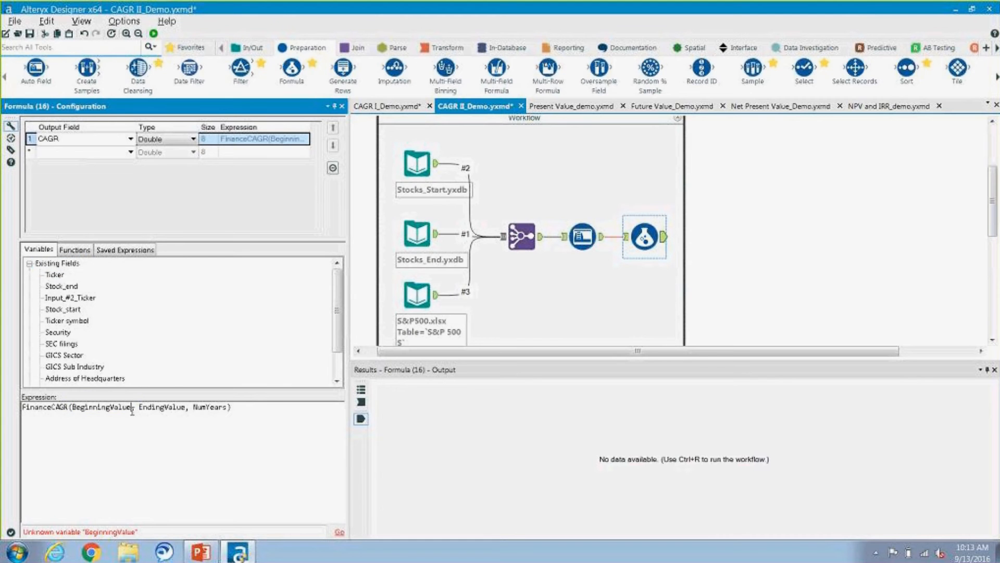
key("BackSpace")
key("BackSpace")
key("BackSpace")
key("BackSpace")
key("BackSpace")
key("BackSpace")
key("BackSpace")
key("BackSpace")
key("BackSpace")
key("BackSpace")
key("BackSpace")
key("BackSpace")
key("BackSpace")
key("BackSpace")
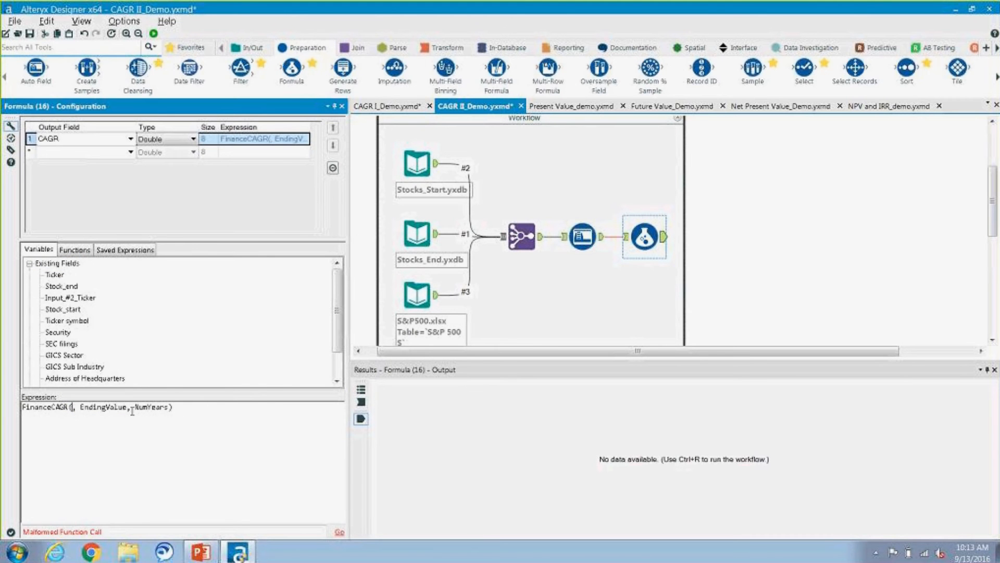
double_click(78, 309)
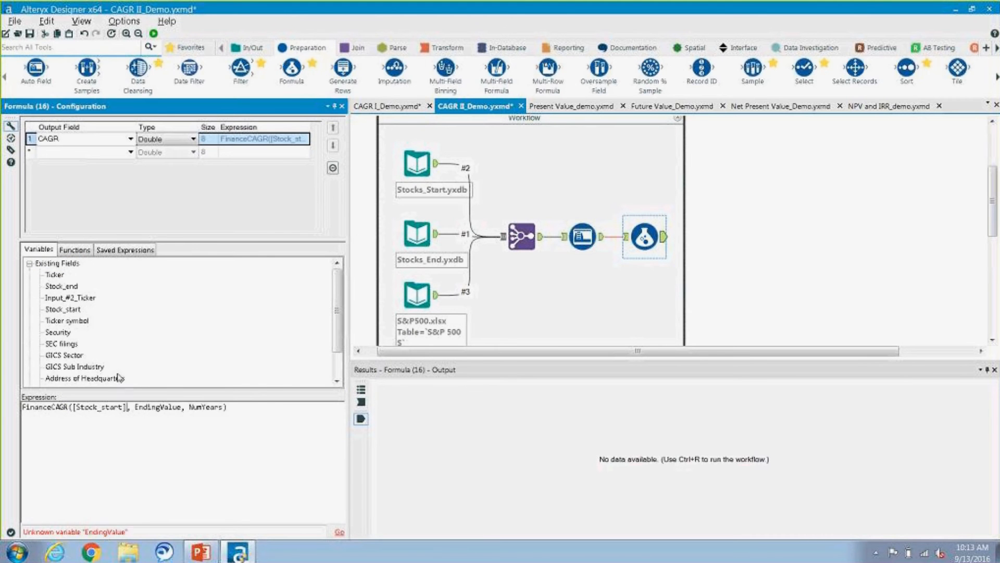
Step: Replace the EndingValue argument in the FinanceCAGR expression with the Stock_end field
left_click(180, 407)
key("BackSpace")
key("BackSpace")
key("BackSpace")
key("BackSpace")
key("BackSpace")
key("BackSpace")
key("BackSpace")
key("BackSpace")
key("BackSpace")
key("BackSpace")
key("BackSpace")
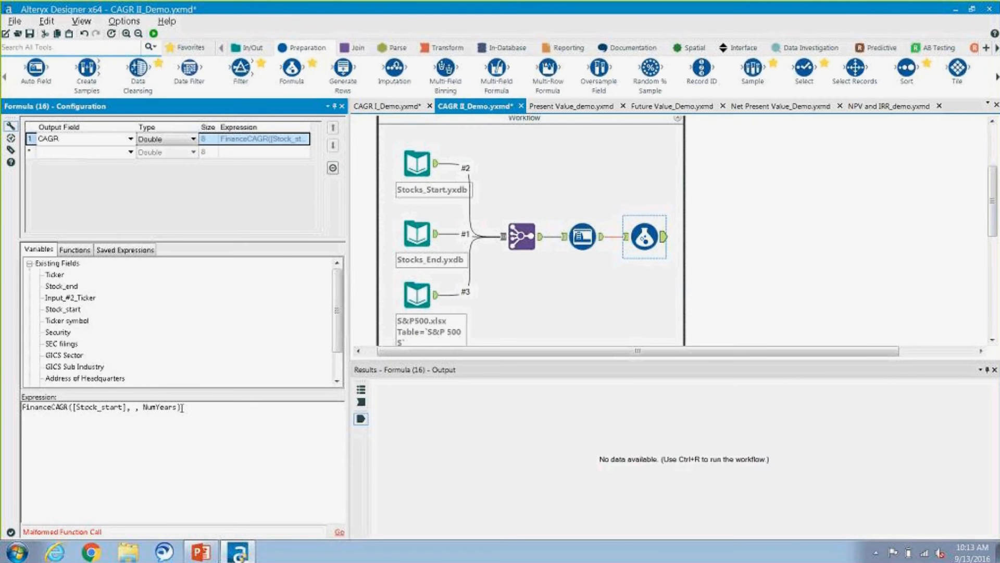
double_click(68, 287)
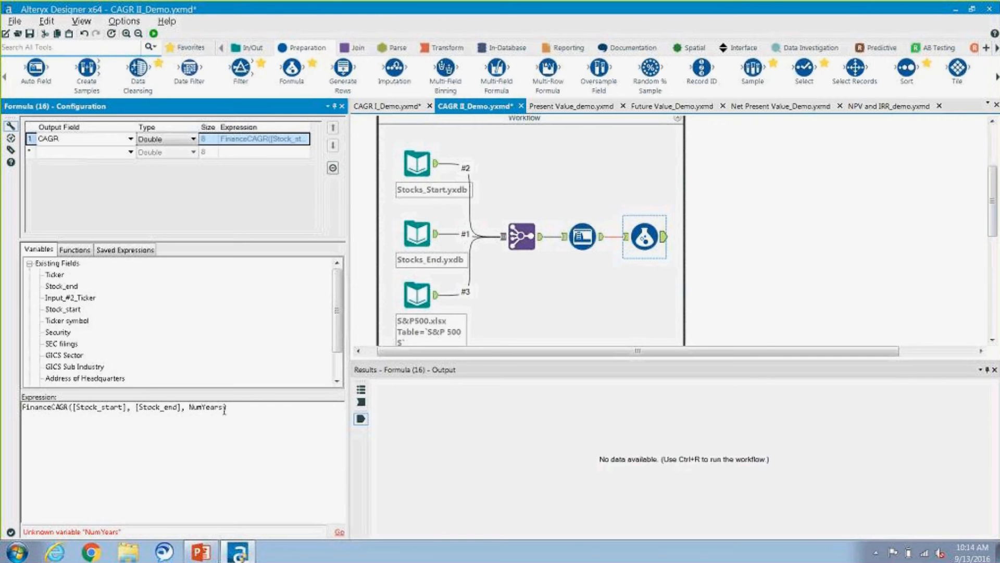
Step: Replace the NumYears argument in the FinanceCAGR expression with 6
key("BackSpace")
key("BackSpace")
key("BackSpace")
key("BackSpace")
key("BackSpace")
key("BackSpace")
key("BackSpace")
key("BackSpace")
type("6")
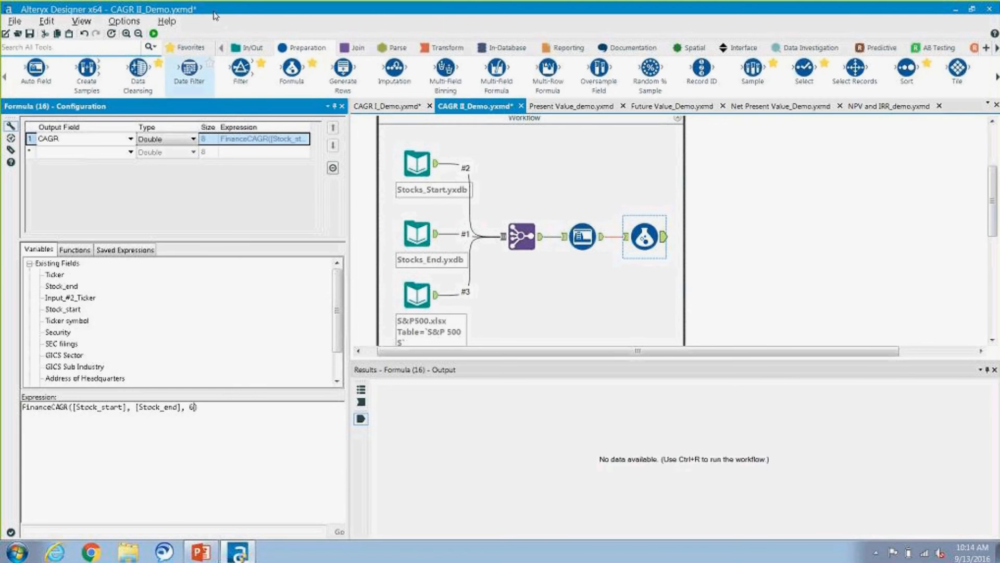
Step: Run the workflow and review the CAGR column in the Formula tool's output
left_click(153, 33)
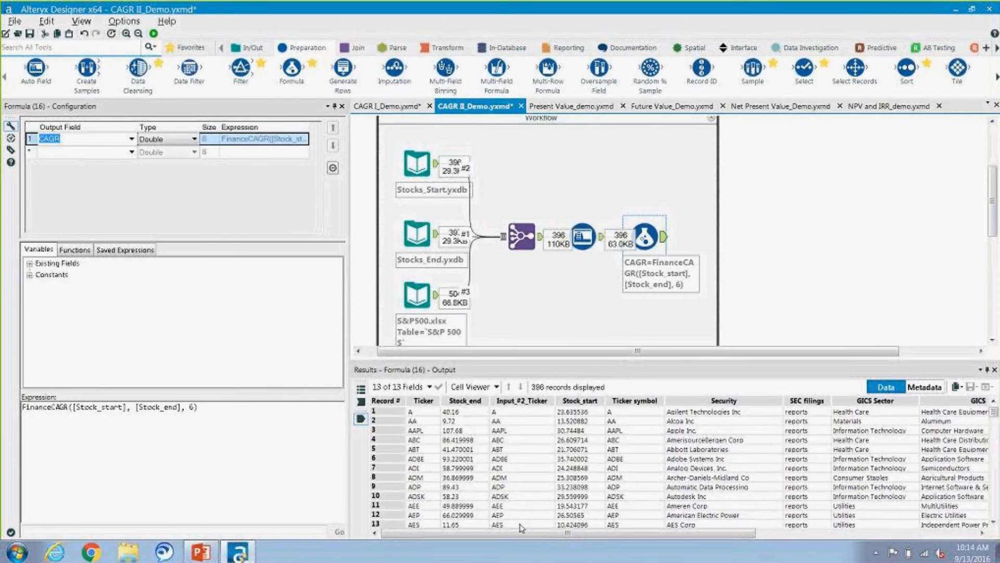
left_click_drag(539, 533, 790, 535)
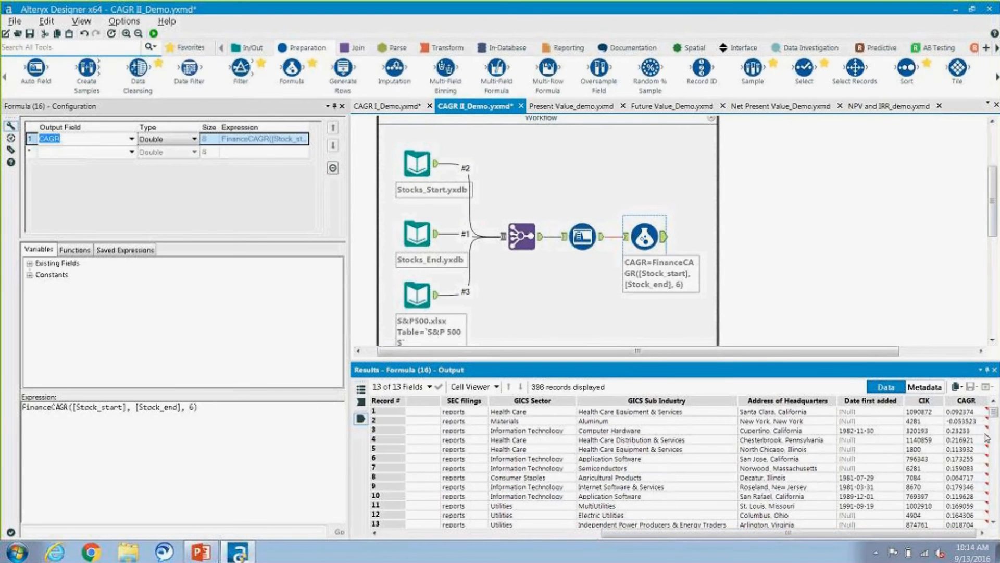
mouse_move(994, 413)
left_mouse_down()
mouse_move(994, 510)
mouse_move(994, 411)
left_mouse_up()
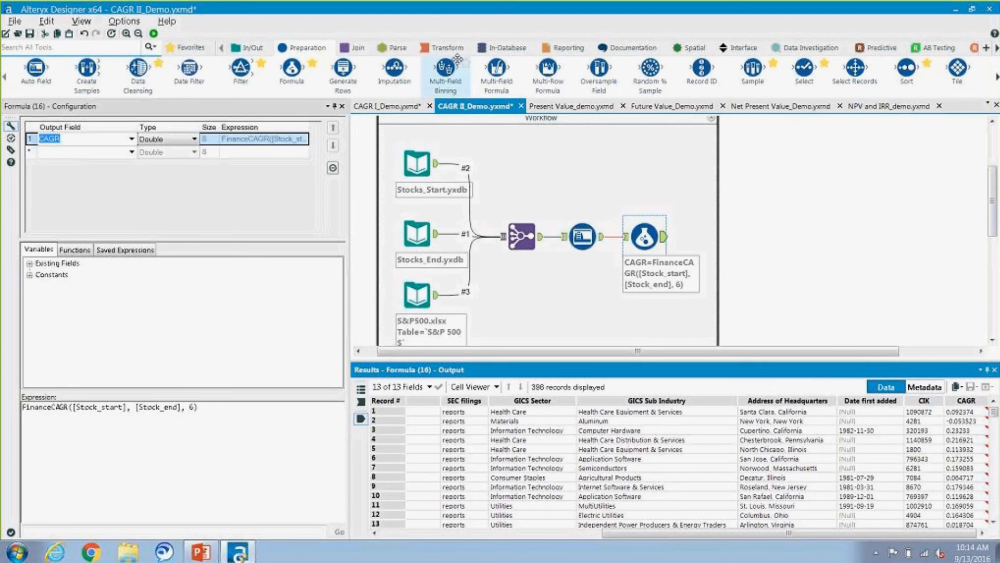
Step: Add a Summarize tool after the Formula tool and group it by GICS Sector
left_click(446, 48)
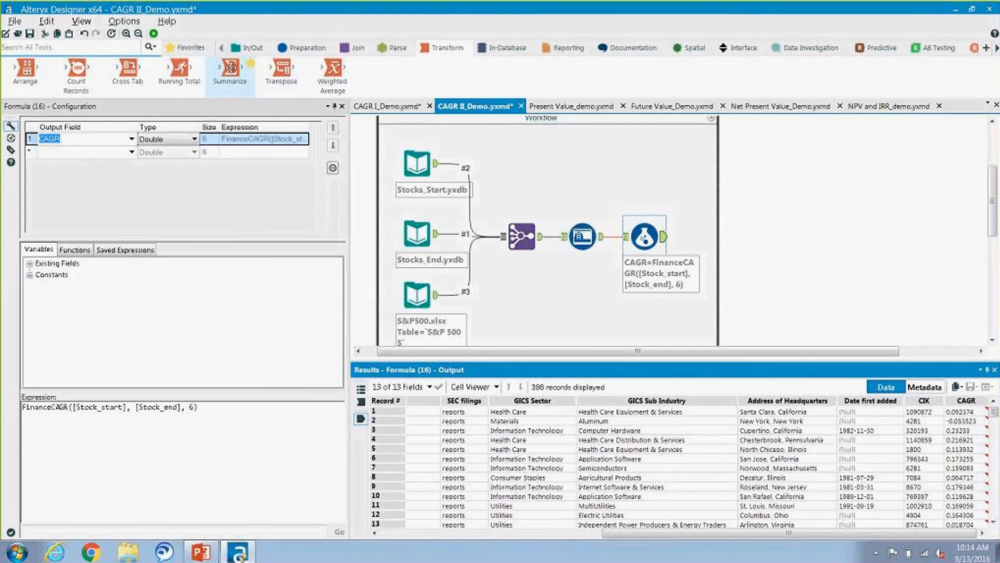
left_click_drag(231, 68, 705, 237)
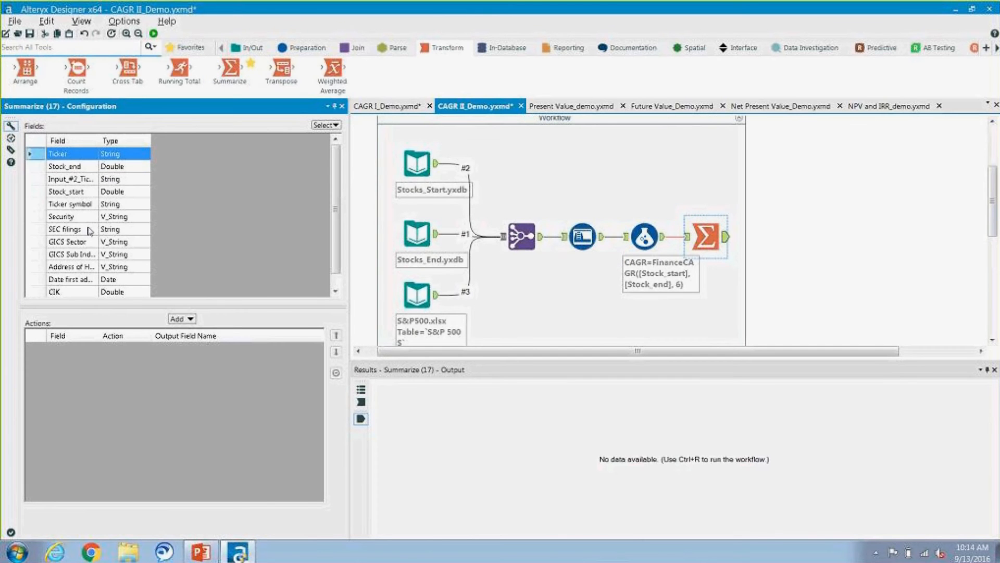
left_click(77, 243)
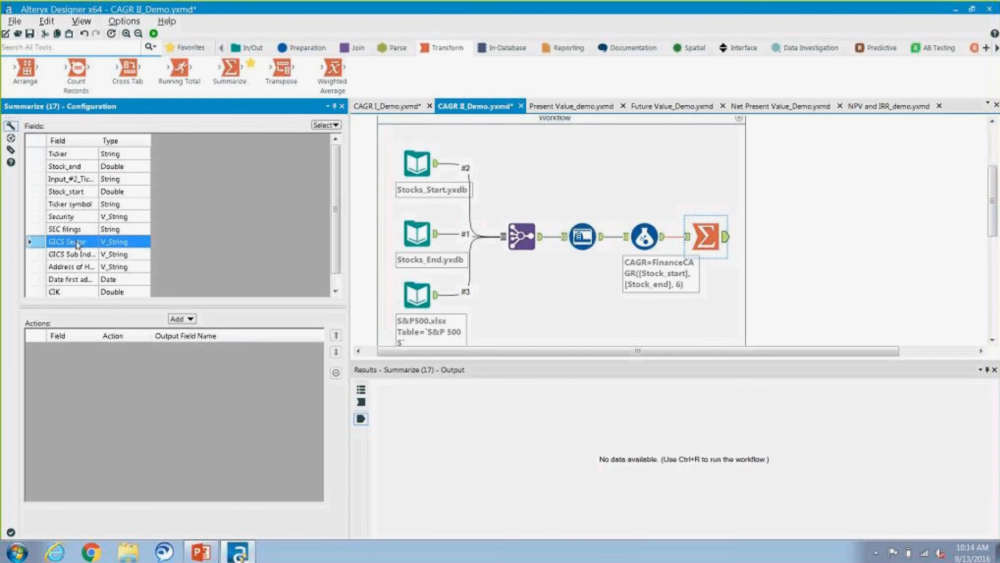
left_click(188, 319)
left_click(204, 328)
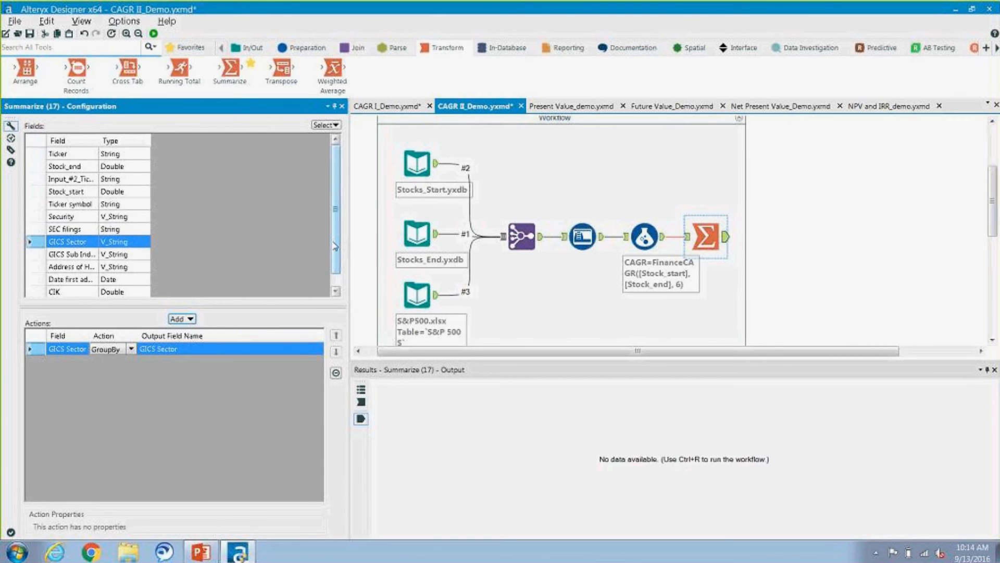
Step: Add a numeric Average action for the CAGR field to the Summarize tool, and run the workflow
left_click_drag(335, 253, 333, 271)
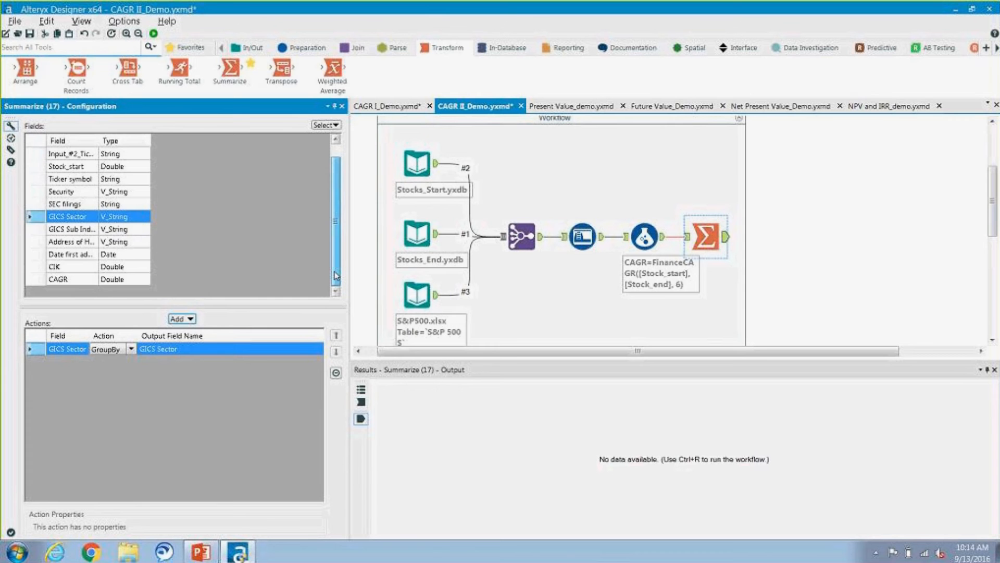
left_click(89, 281)
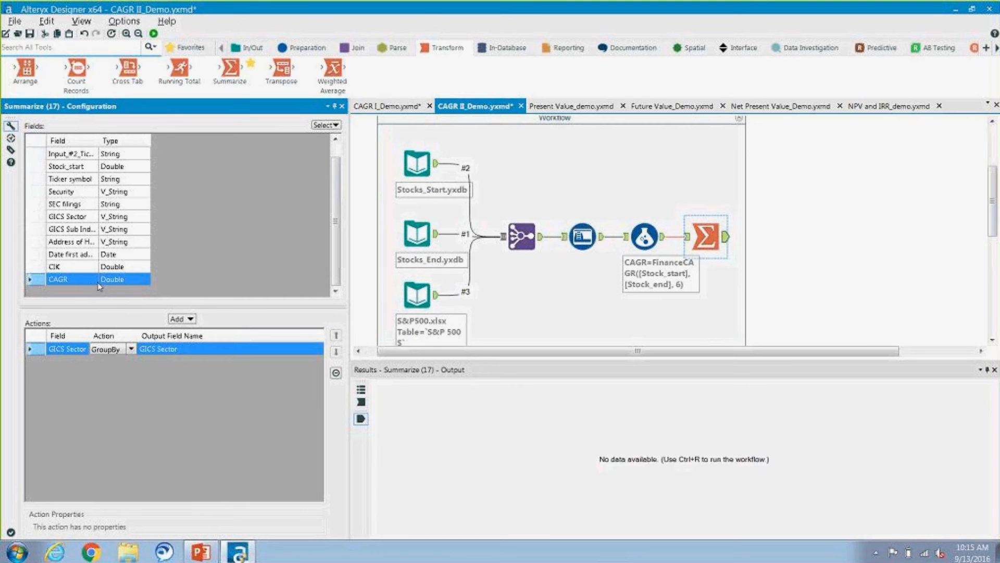
left_click(189, 319)
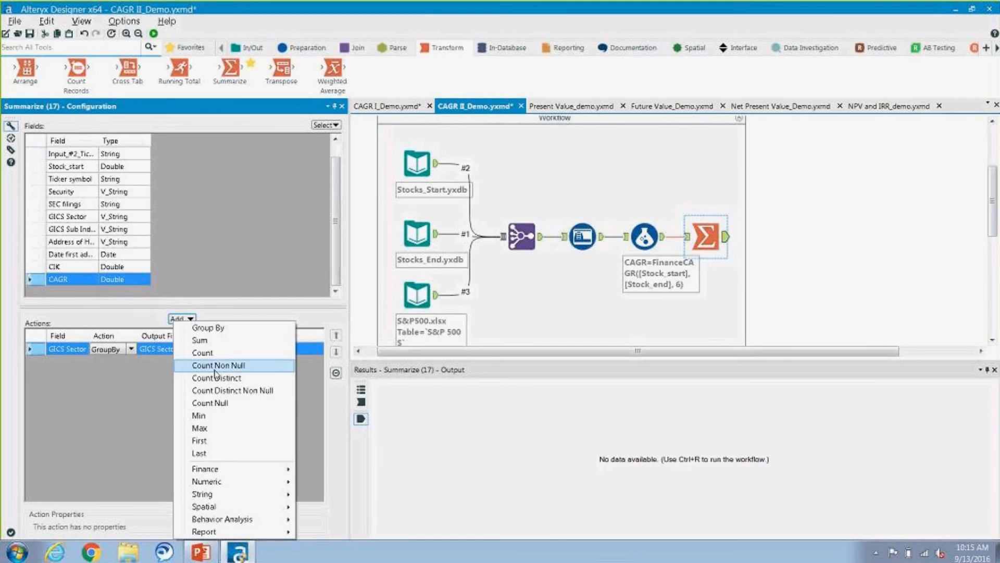
mouse_move(249, 482)
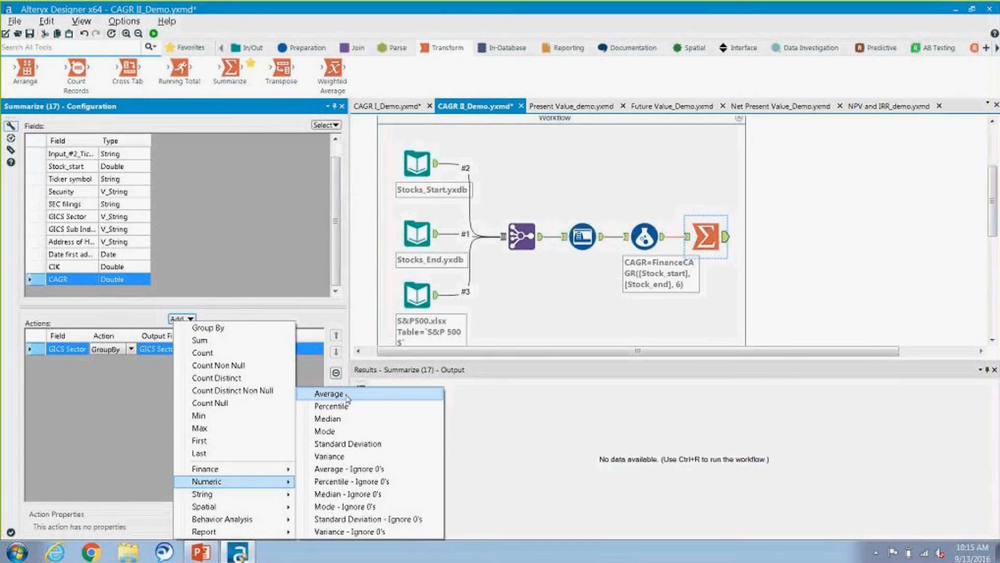
left_click(328, 394)
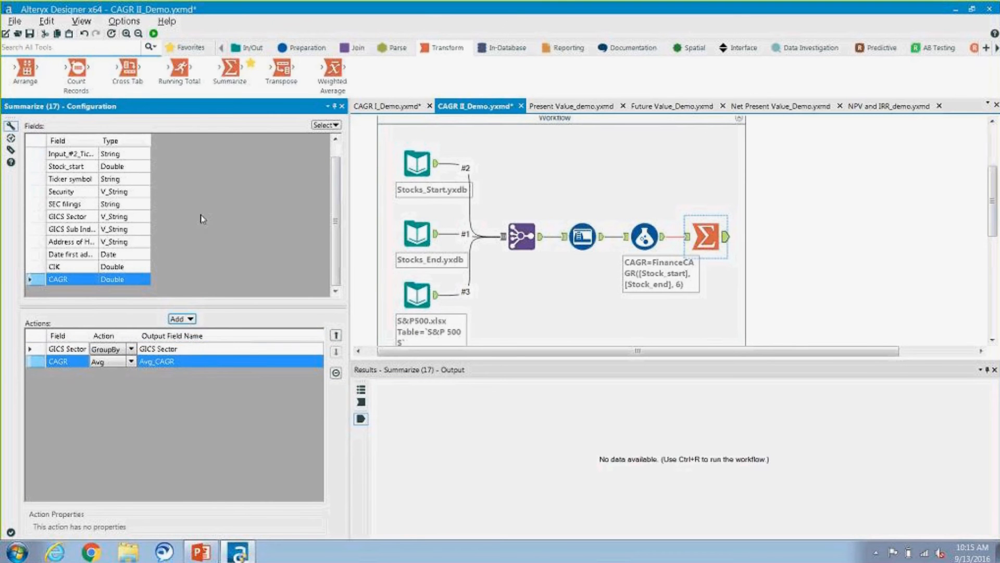
left_click(153, 34)
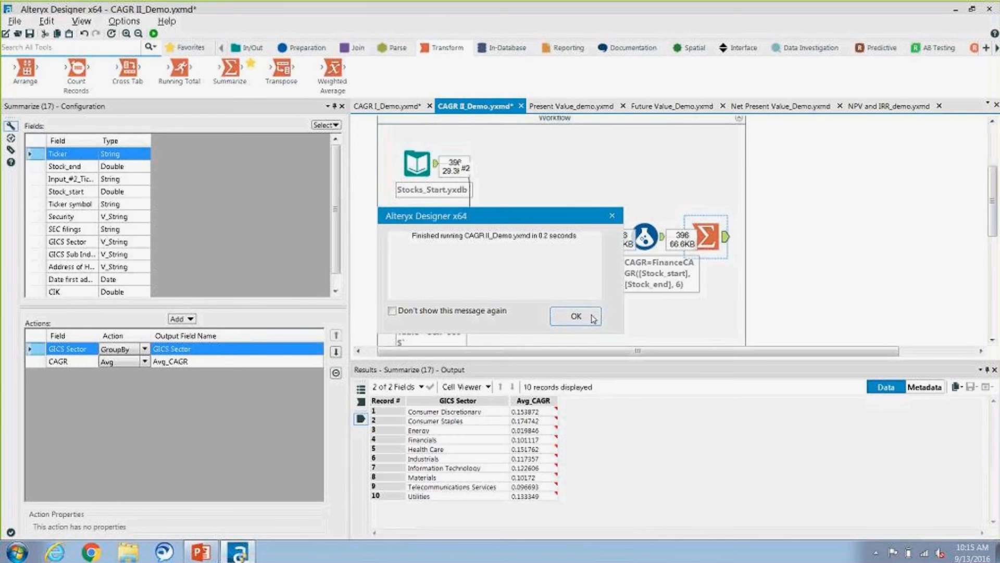
left_click(592, 317)
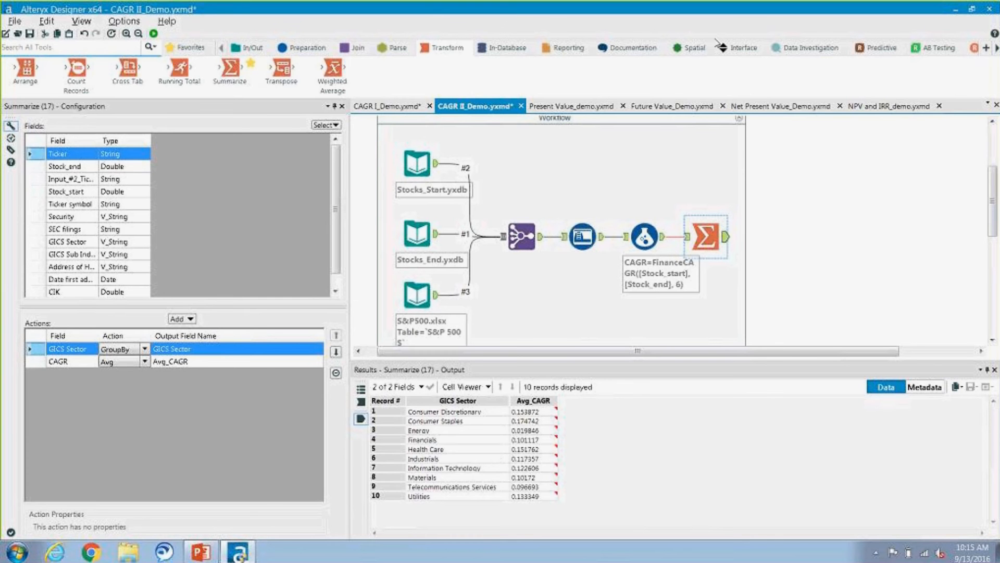
Step: Add a Sort tool after Summarize that orders the records by Avg_CAGR, Descending
left_click(304, 48)
left_click_drag(907, 68, 762, 237)
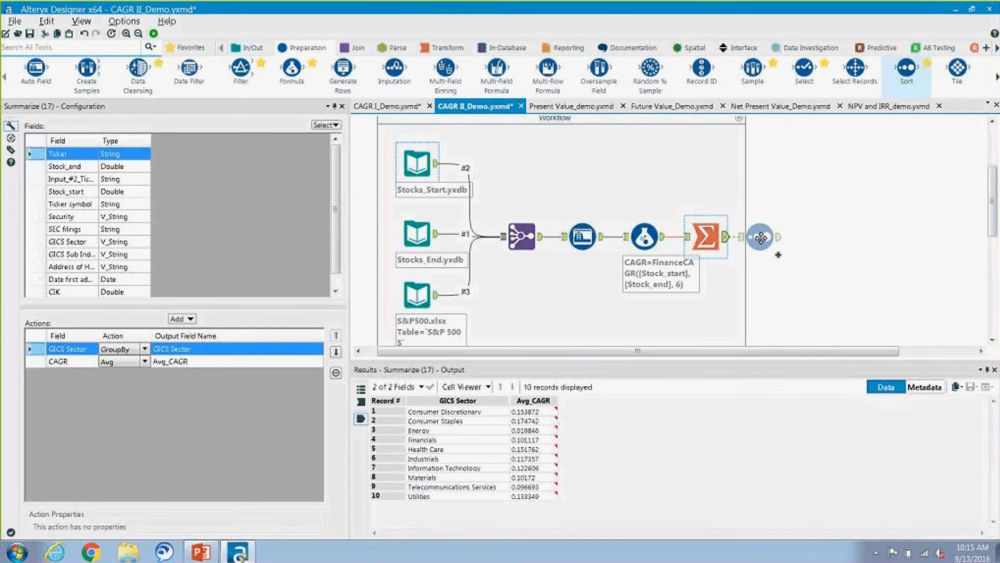
left_click(95, 153)
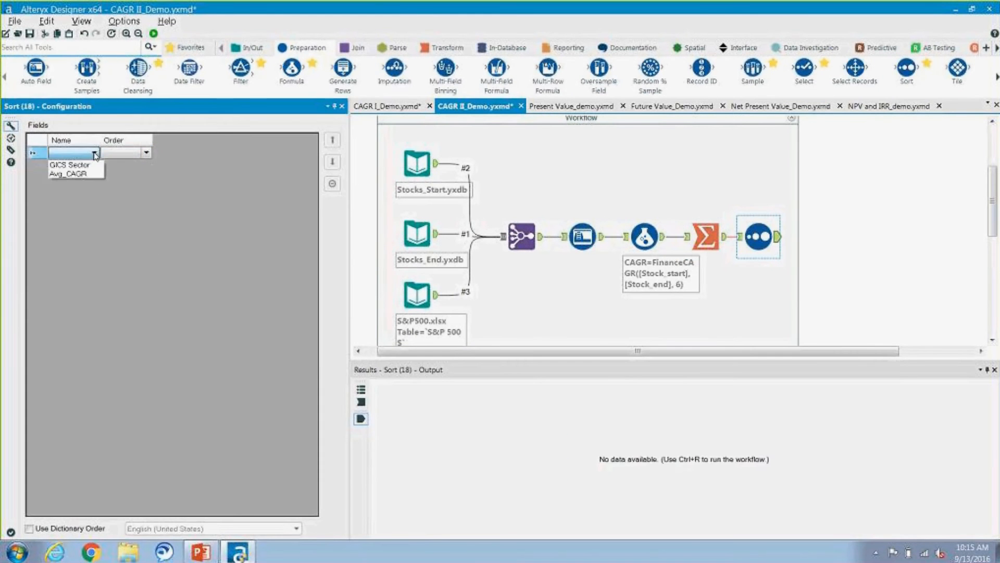
left_click(82, 177)
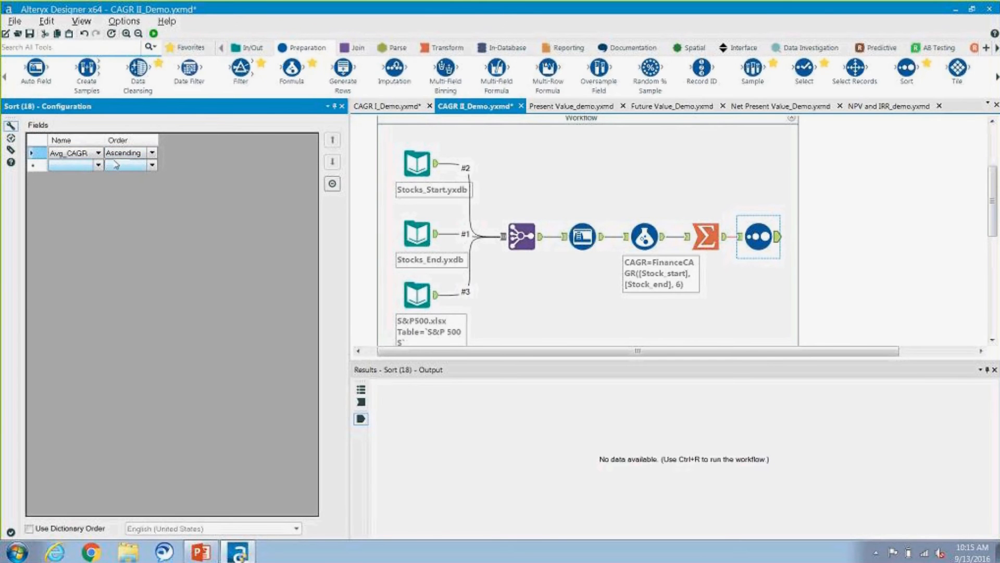
left_click(152, 152)
left_click(128, 176)
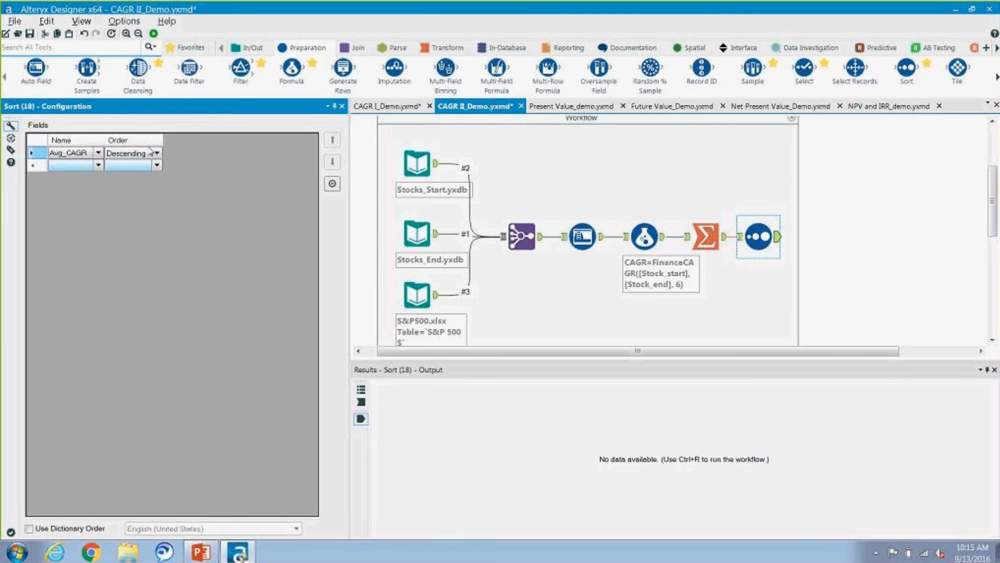
Step: Run the workflow to review the sorted sector averages, and switch to the PowerPoint slide show
left_click(154, 33)
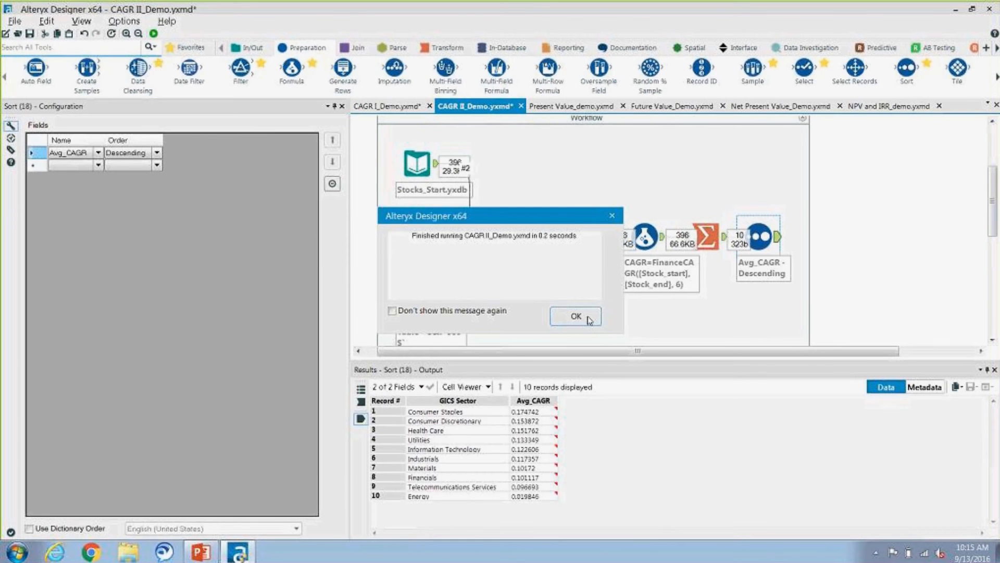
left_click(581, 311)
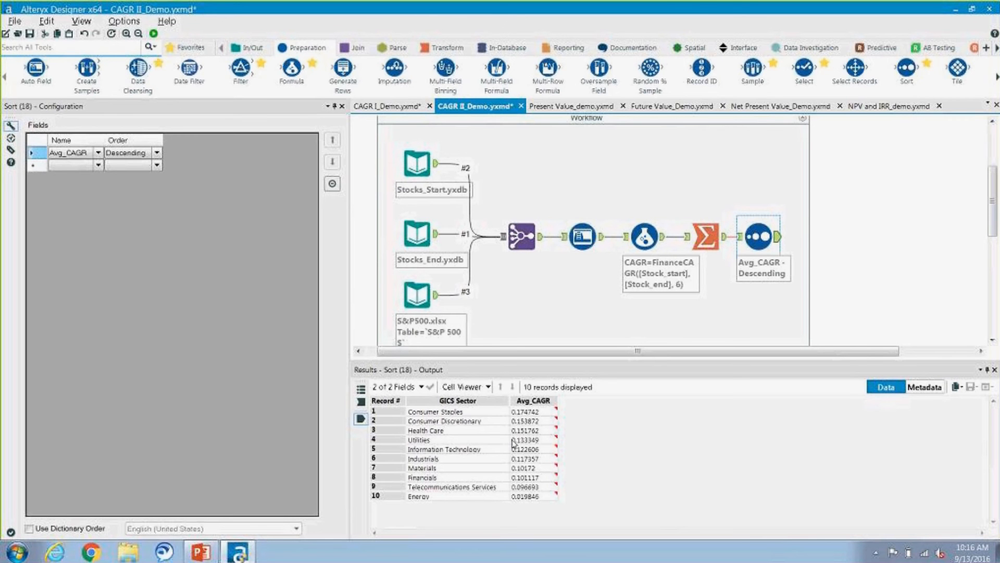
mouse_move(514, 442)
left_click(201, 551)
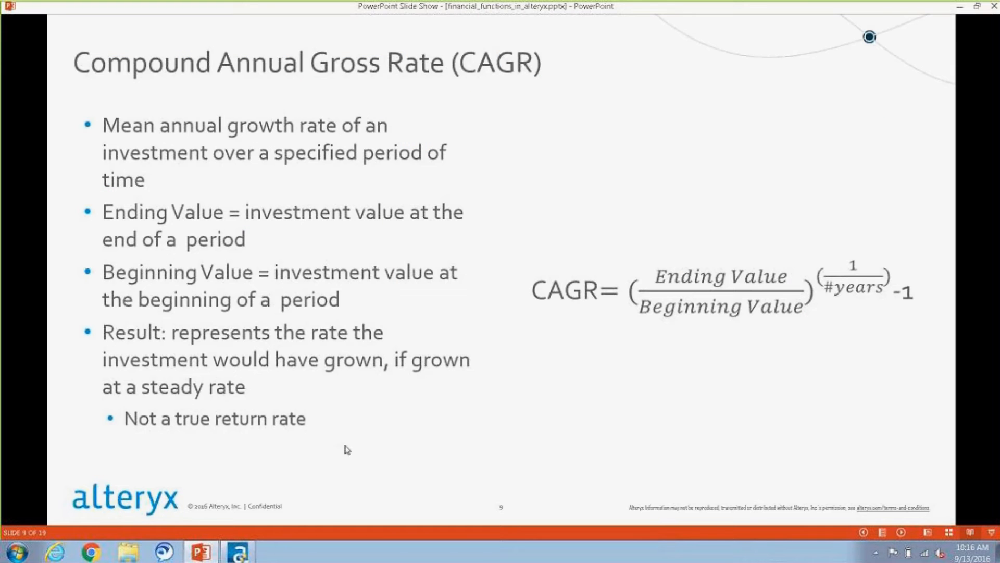
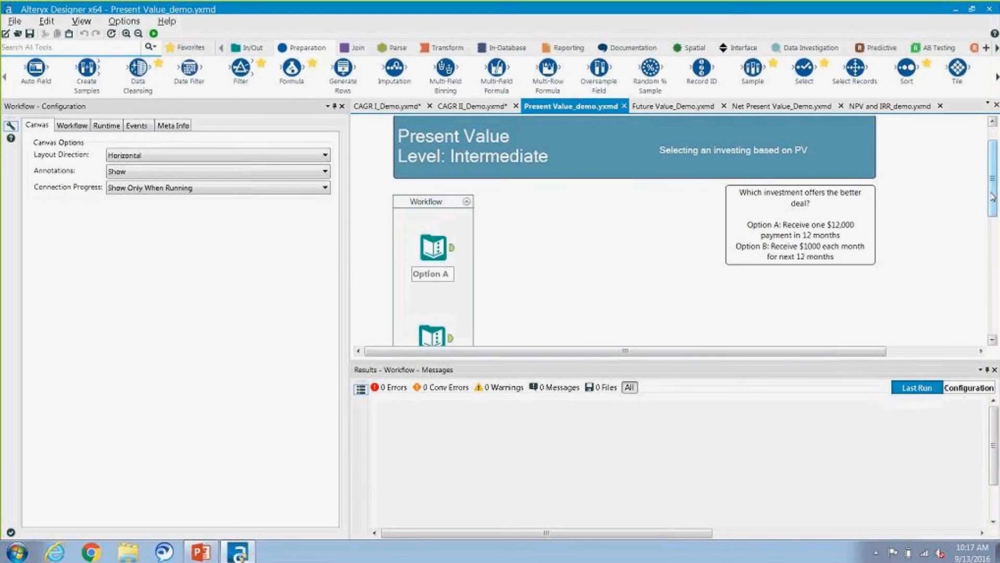
Step: Add a Formula tool after the Option A input and name its output field PV
left_click_drag(995, 199, 996, 214)
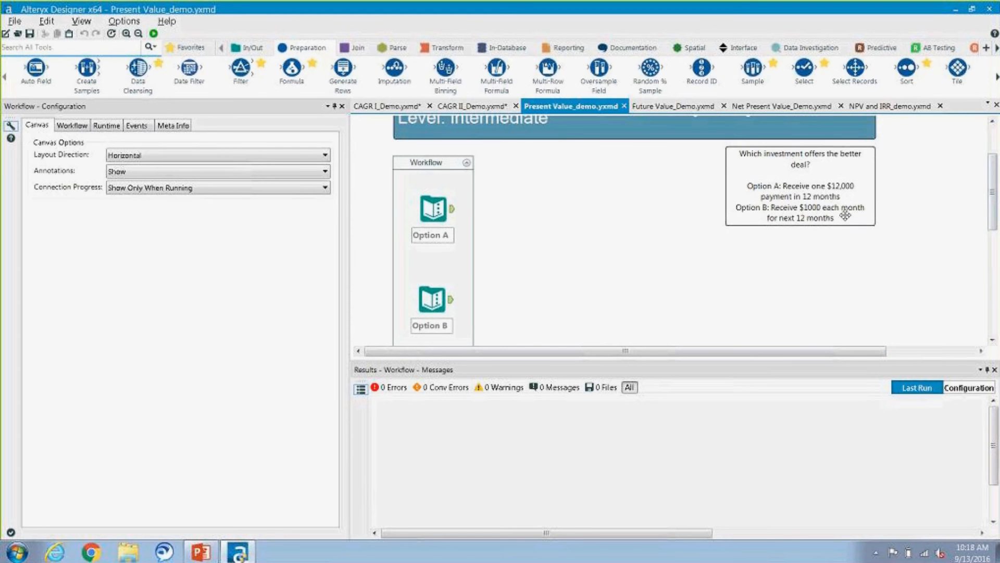
left_click(428, 213)
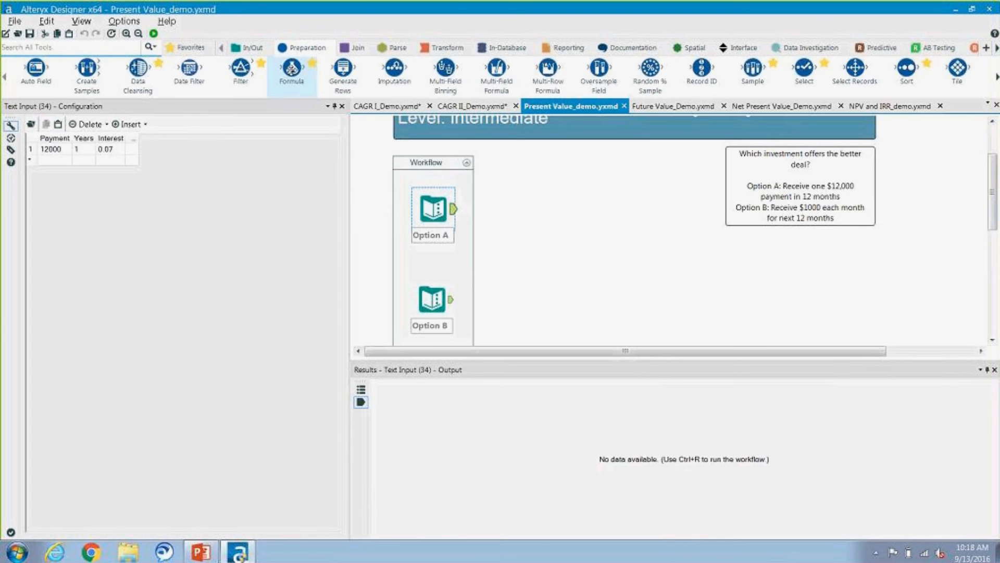
left_click_drag(292, 68, 503, 224)
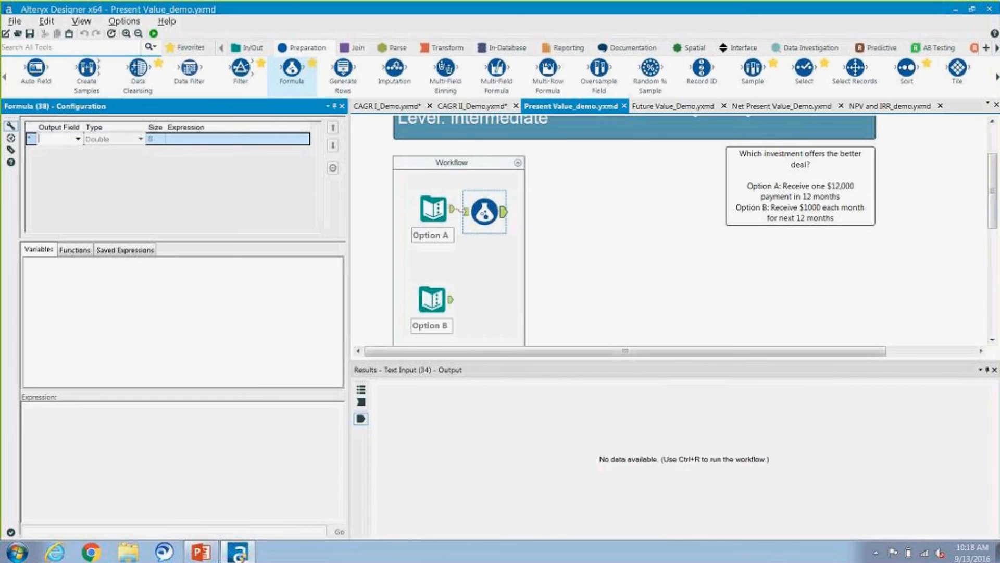
left_click(60, 138)
type("PV")
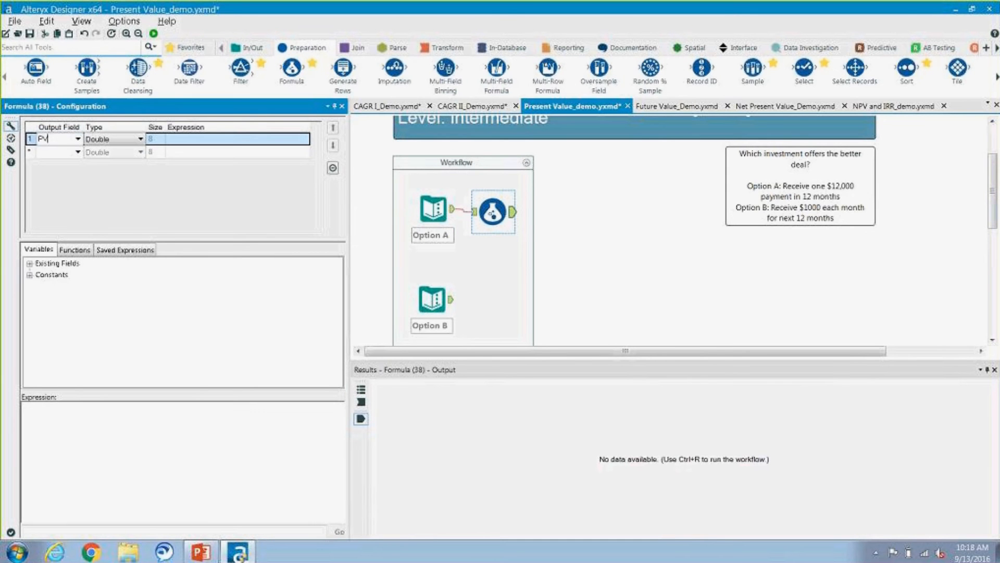
Step: Insert the FinancePV finance function as the expression for the PV field
left_click(80, 253)
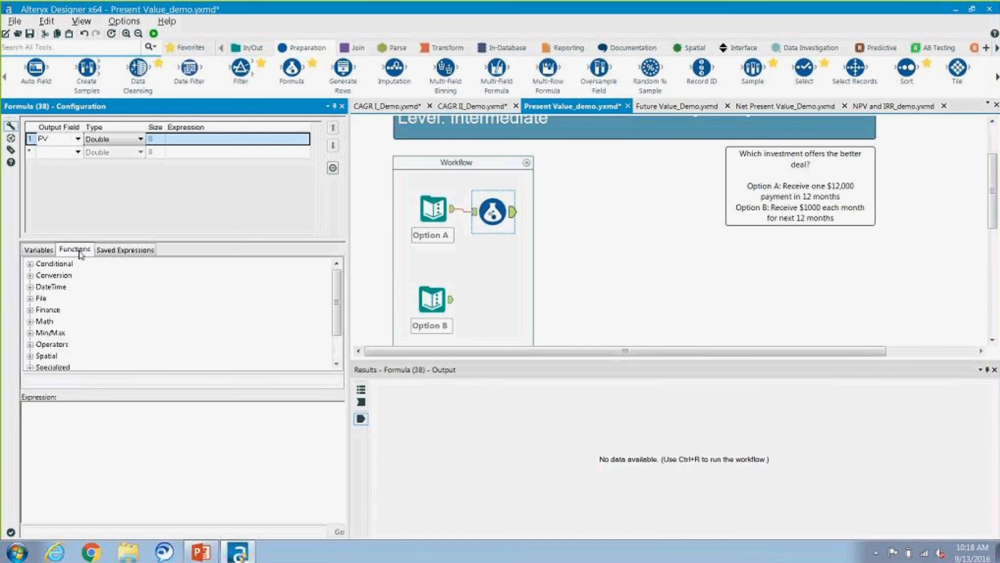
left_click(31, 309)
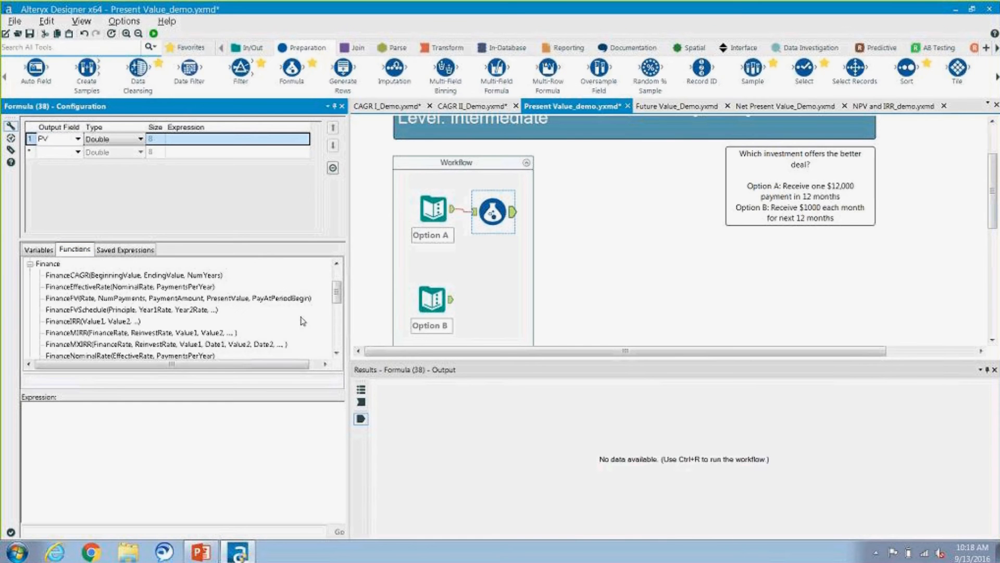
left_click(336, 355)
left_click(336, 354)
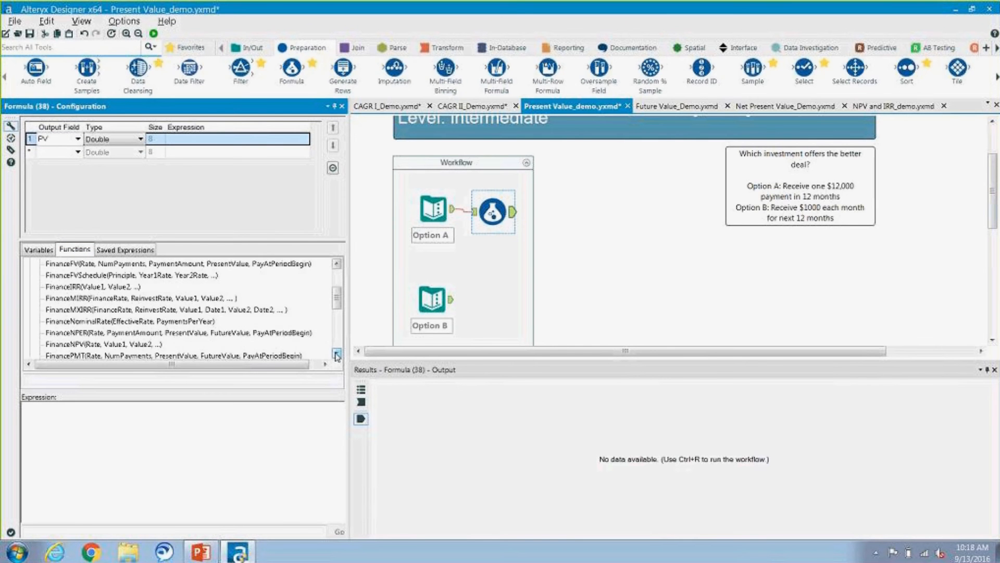
left_click(336, 354)
left_click(336, 354)
left_click(337, 354)
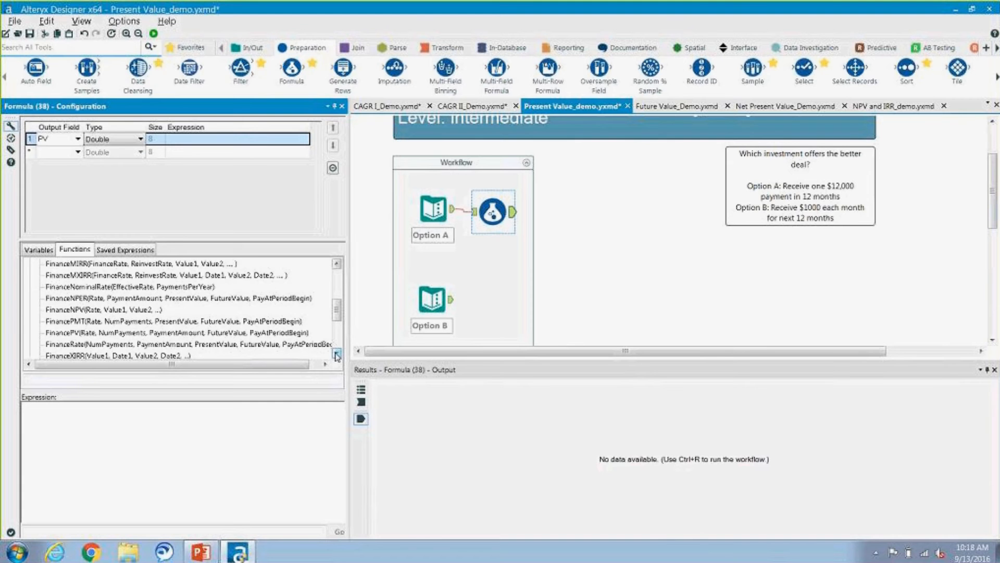
double_click(260, 334)
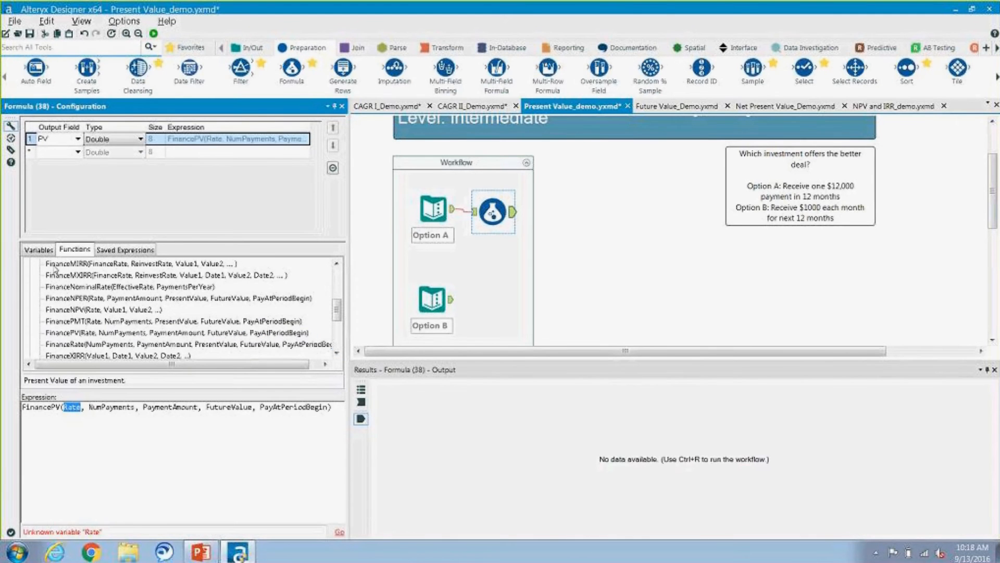
Step: Replace the Rate argument of the FinancePV expression with the Interest field
left_click(47, 252)
double_click(45, 264)
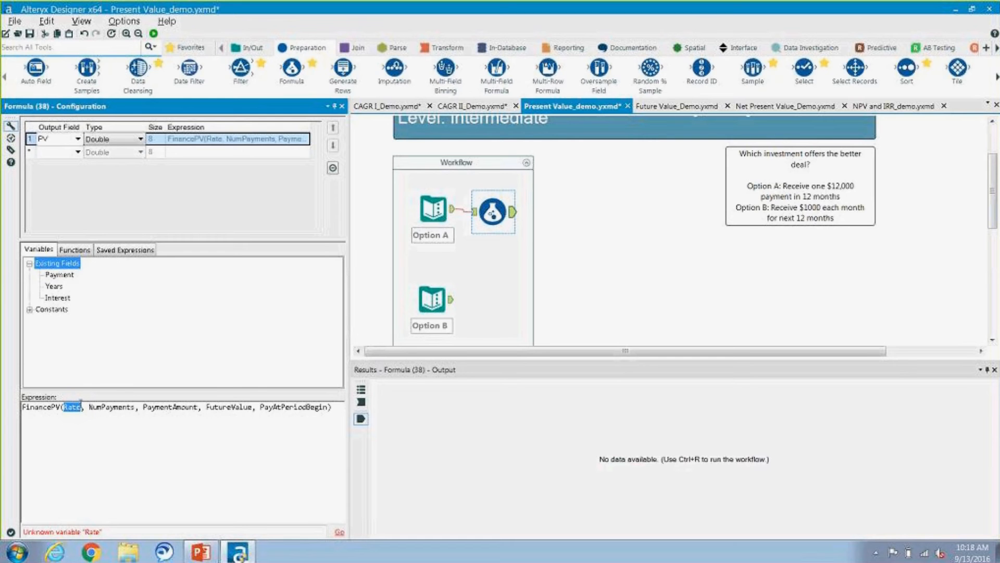
left_click(78, 408)
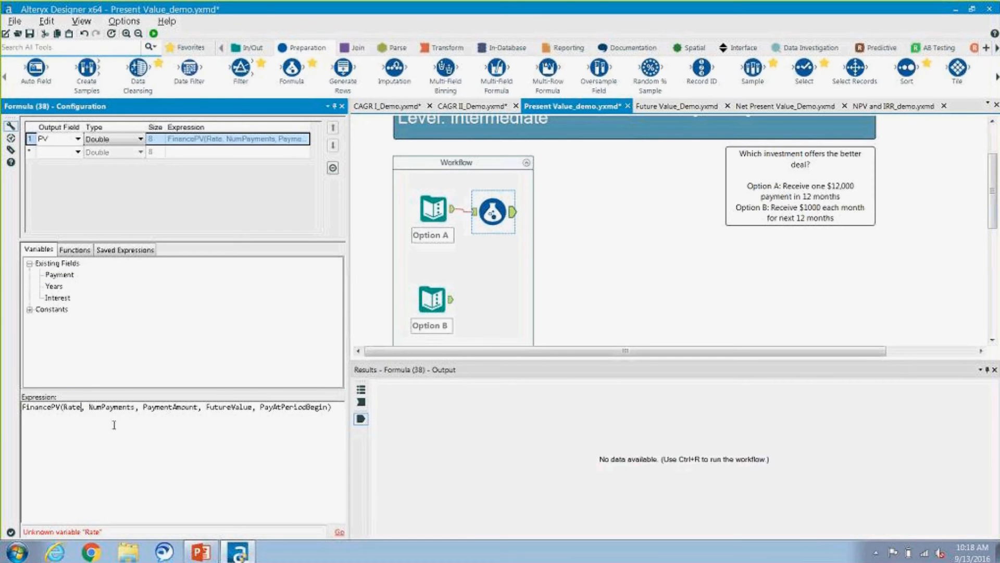
key("BackSpace")
key("BackSpace")
key("BackSpace")
key("BackSpace")
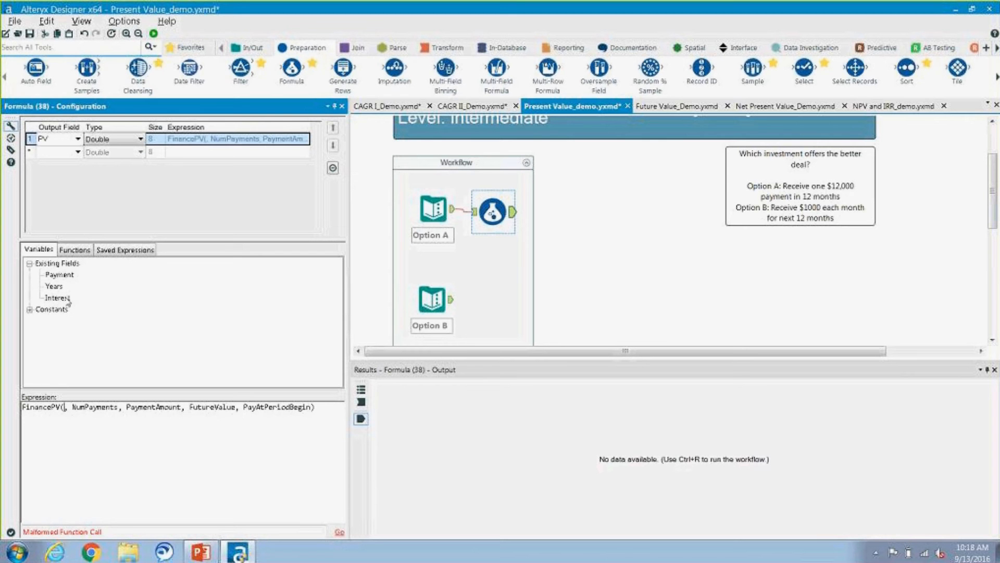
double_click(67, 298)
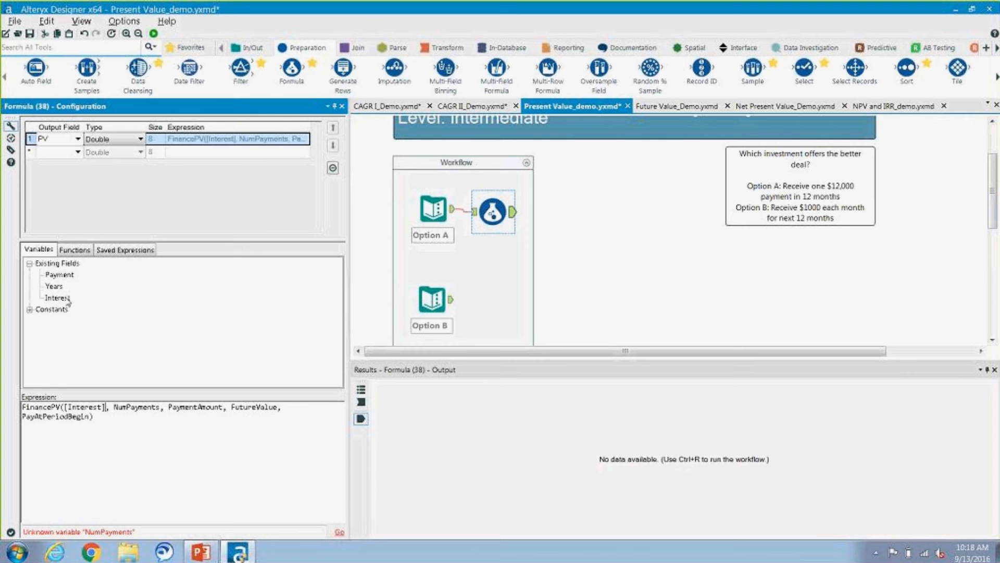
Step: Replace the NumPayments argument of the FinancePV expression with the Years field
left_click(161, 408)
key("BackSpace")
key("BackSpace")
key("BackSpace")
key("BackSpace")
key("BackSpace")
key("BackSpace")
key("BackSpace")
key("BackSpace")
key("BackSpace")
key("BackSpace")
key("BackSpace")
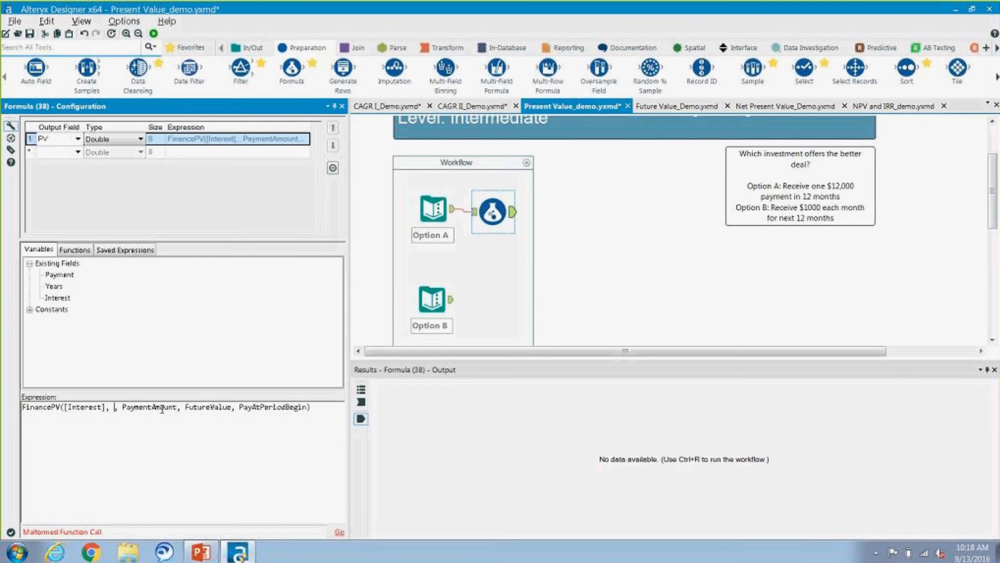
left_click(61, 290)
double_click(61, 290)
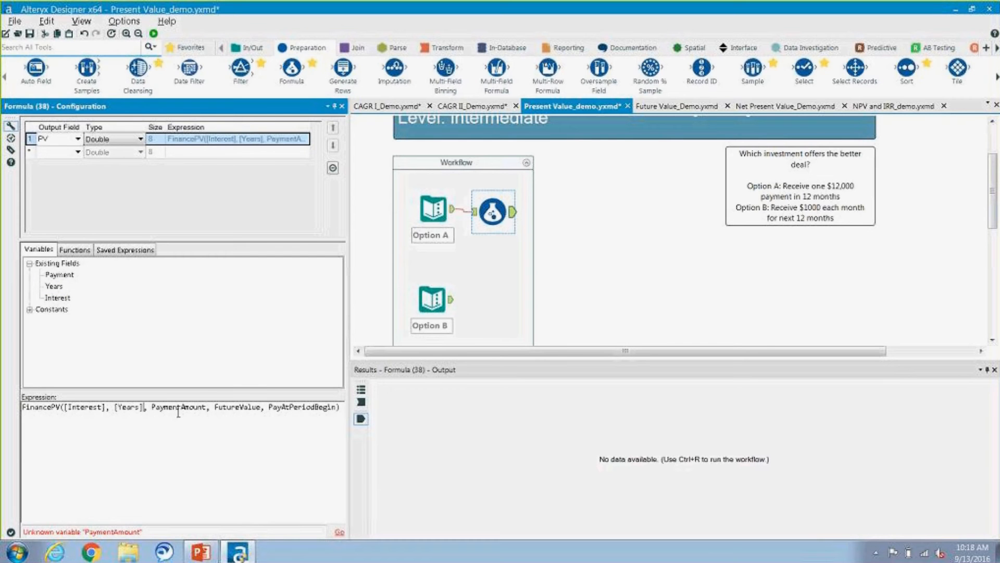
Step: Replace the PaymentAmount argument of the FinancePV expression with the negated Payment field, -[Payment]
left_click(207, 409)
key("BackSpace")
key("BackSpace")
key("BackSpace")
key("BackSpace")
key("BackSpace")
key("BackSpace")
key("BackSpace")
key("BackSpace")
key("BackSpace")
key("BackSpace")
key("BackSpace")
key("BackSpace")
key("BackSpace")
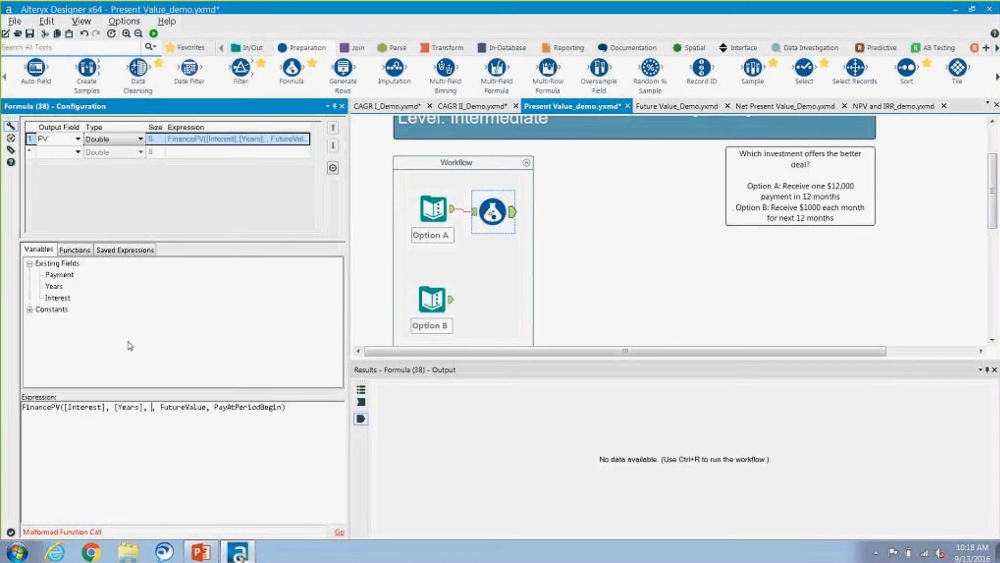
type("-")
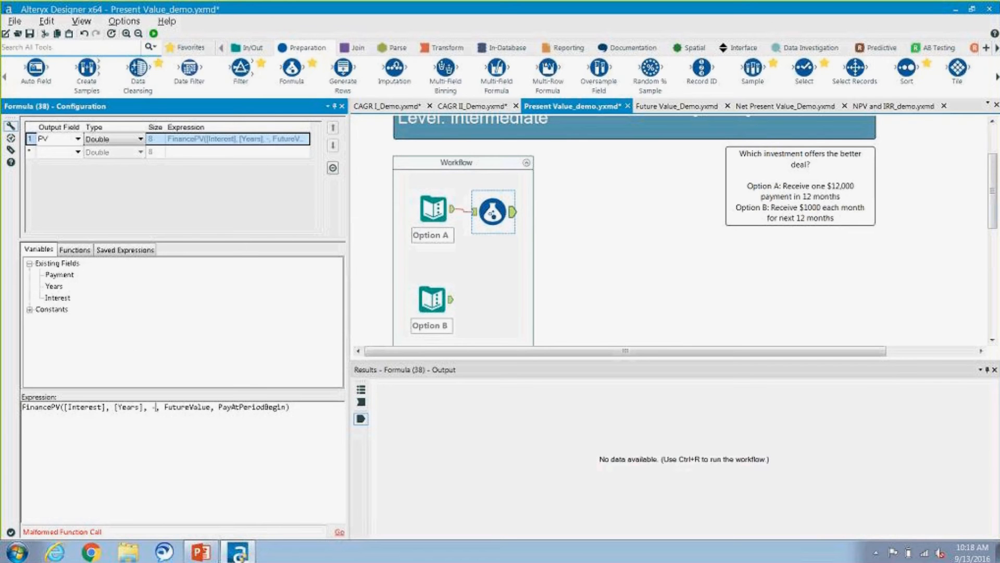
double_click(60, 275)
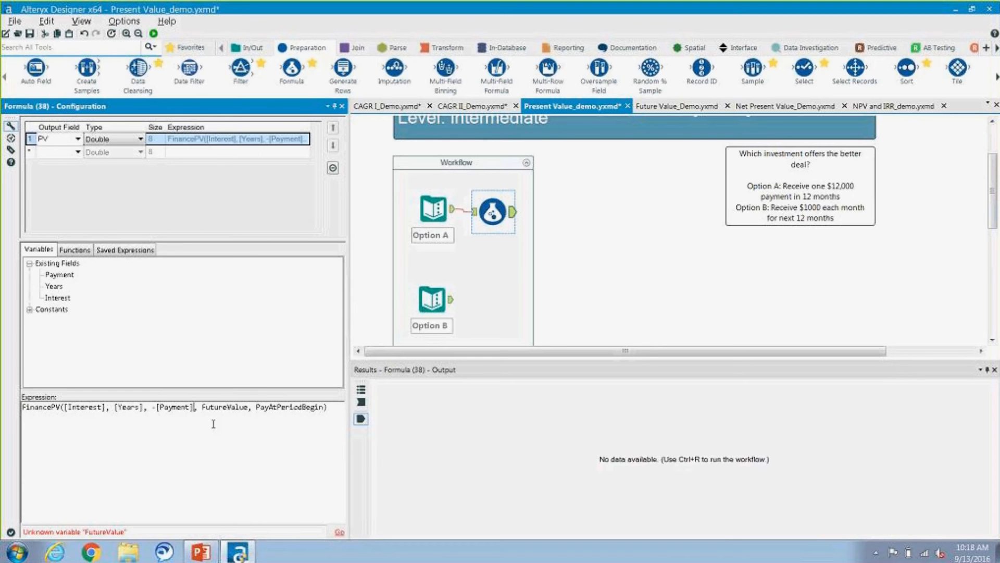
Step: Set the FutureValue argument of the FinancePV expression to 0
left_click(250, 407)
key("BackSpace")
key("BackSpace")
key("BackSpace")
key("BackSpace")
key("BackSpace")
key("BackSpace")
key("BackSpace")
key("BackSpace")
key("BackSpace")
key("BackSpace")
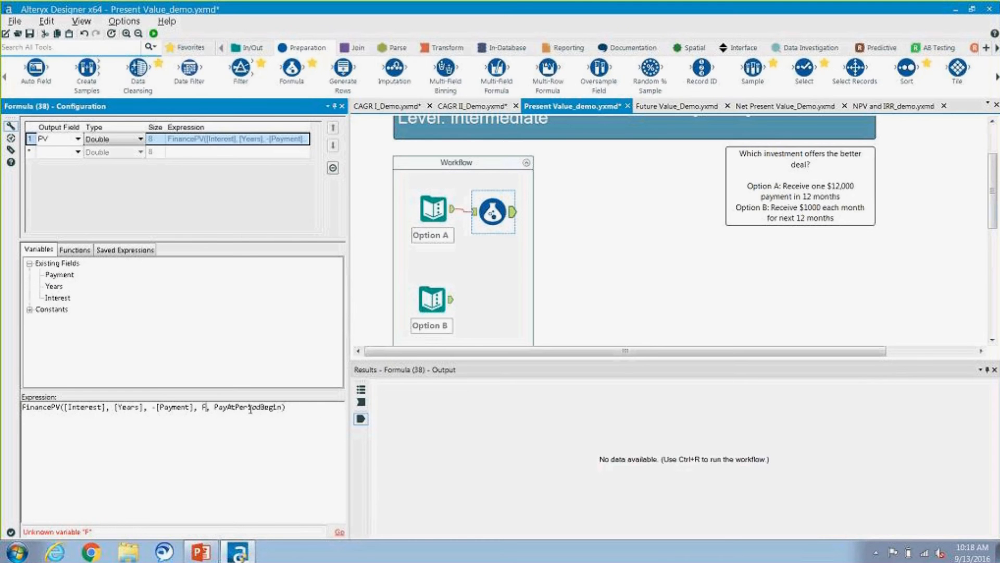
key("BackSpace")
type("0")
Step: Set the PayAtPeriodBegin argument to 0, and run the workflow to calculate Option A's present value
left_click(281, 407)
key("BackSpace")
key("BackSpace")
key("BackSpace")
key("BackSpace")
key("BackSpace")
key("BackSpace")
key("BackSpace")
key("BackSpace")
key("BackSpace")
key("BackSpace")
key("BackSpace")
key("BackSpace")
key("BackSpace")
key("BackSpace")
key("BackSpace")
key("BackSpace")
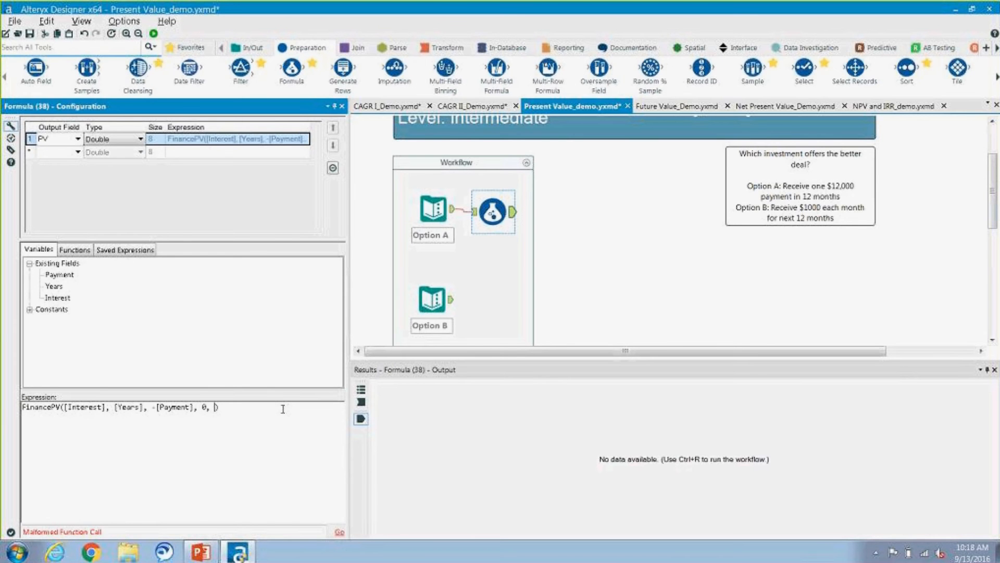
type("0")
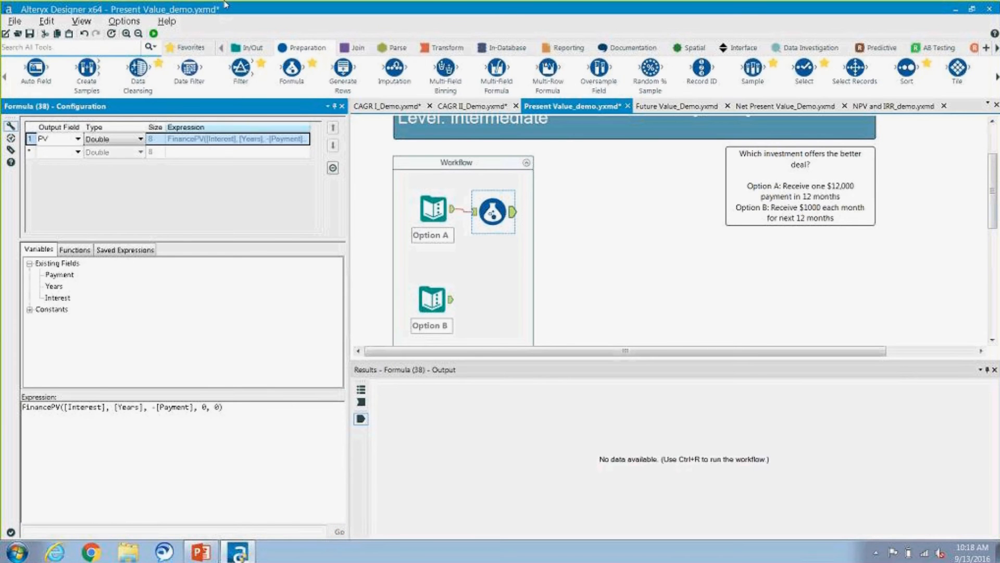
left_click(154, 33)
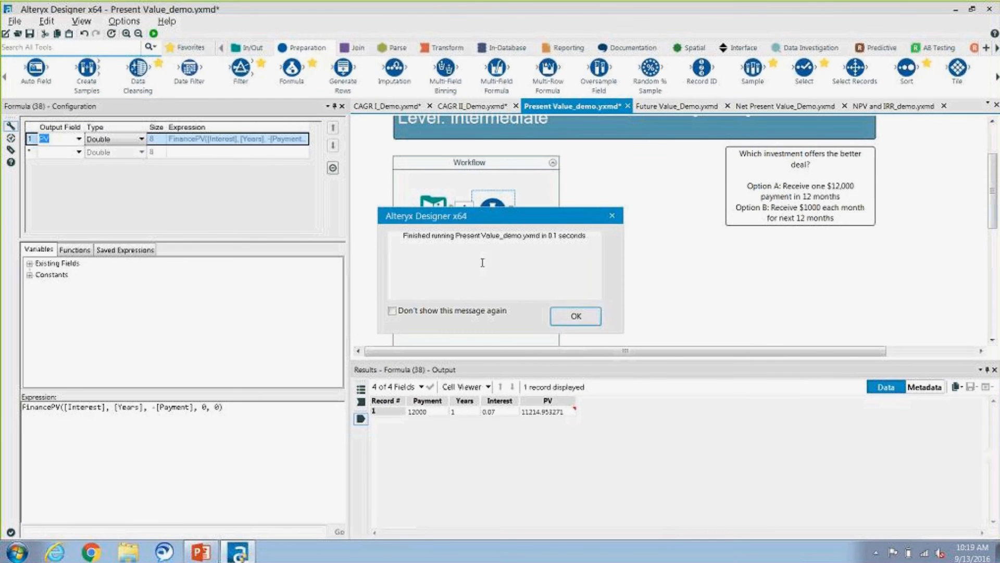
left_click(586, 316)
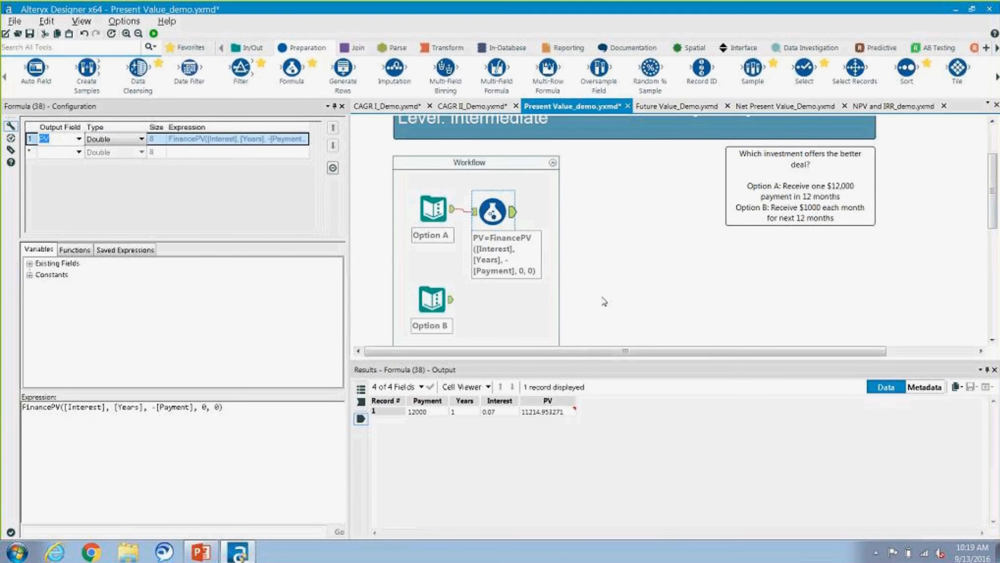
Step: Add a Generate Rows tool after the Option B input with the condition RowCount <= 12, and run the workflow
left_click(451, 301)
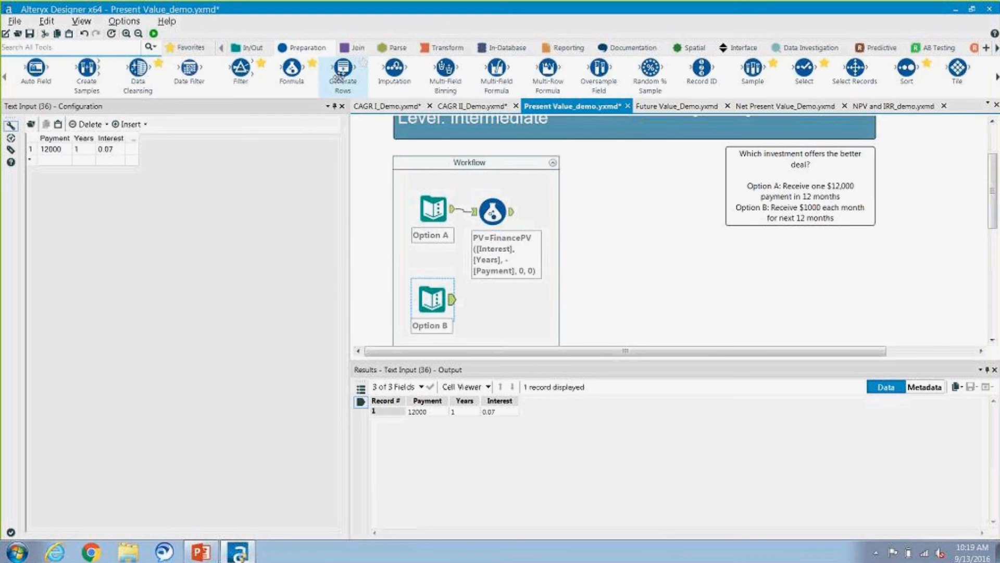
mouse_move(343, 71)
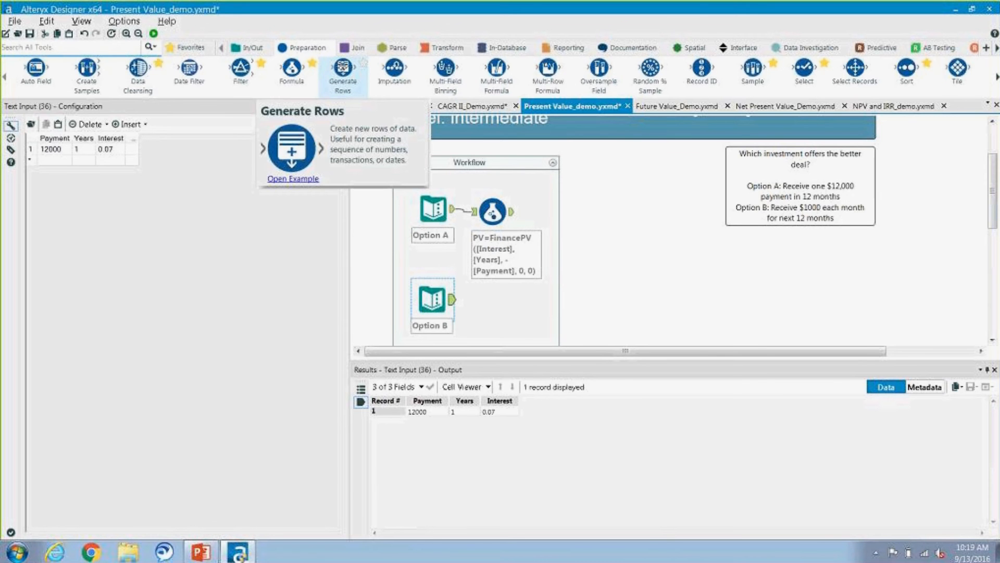
left_click_drag(343, 71, 489, 304)
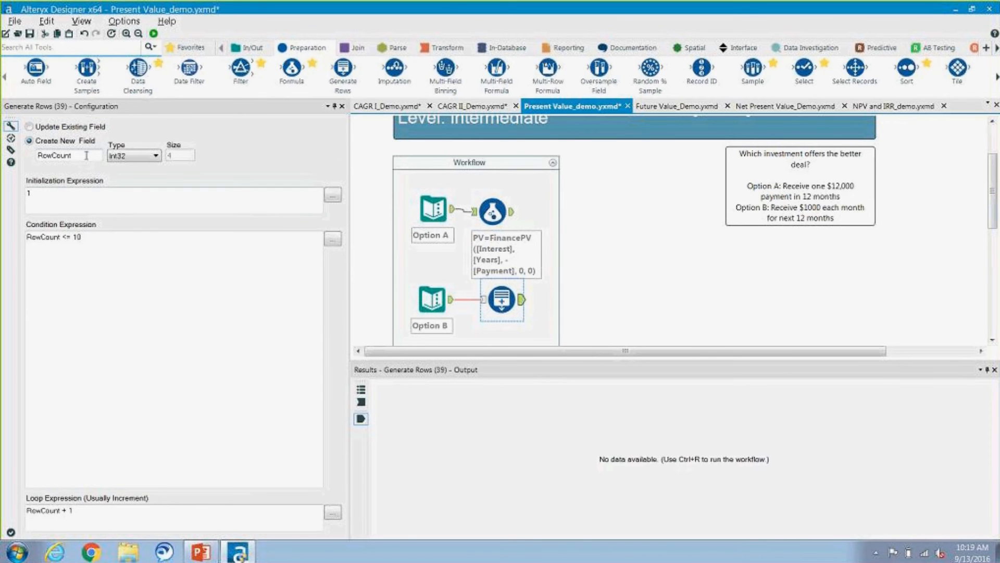
left_click(94, 238)
key("BackSpace")
type("2")
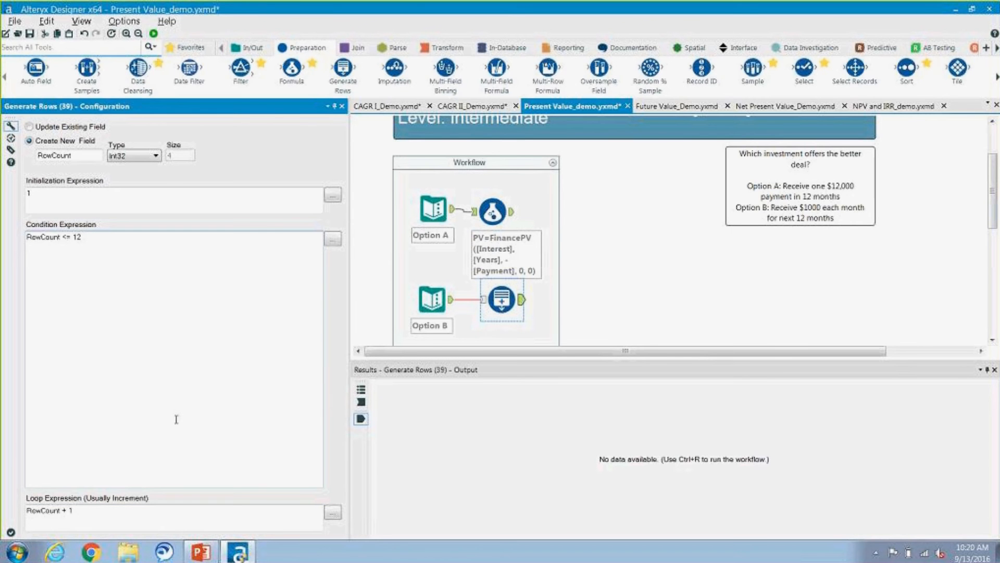
left_click(154, 33)
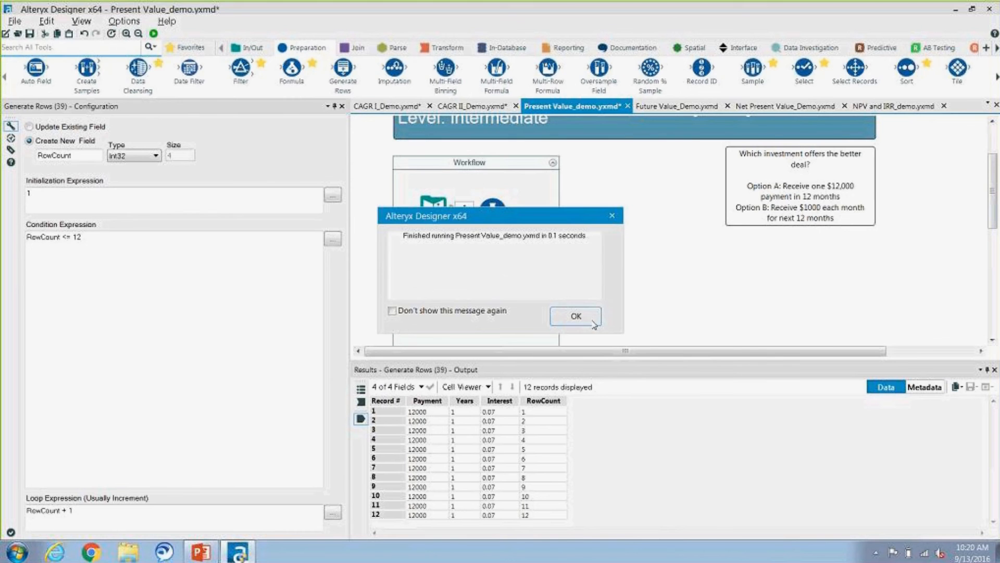
left_click(576, 316)
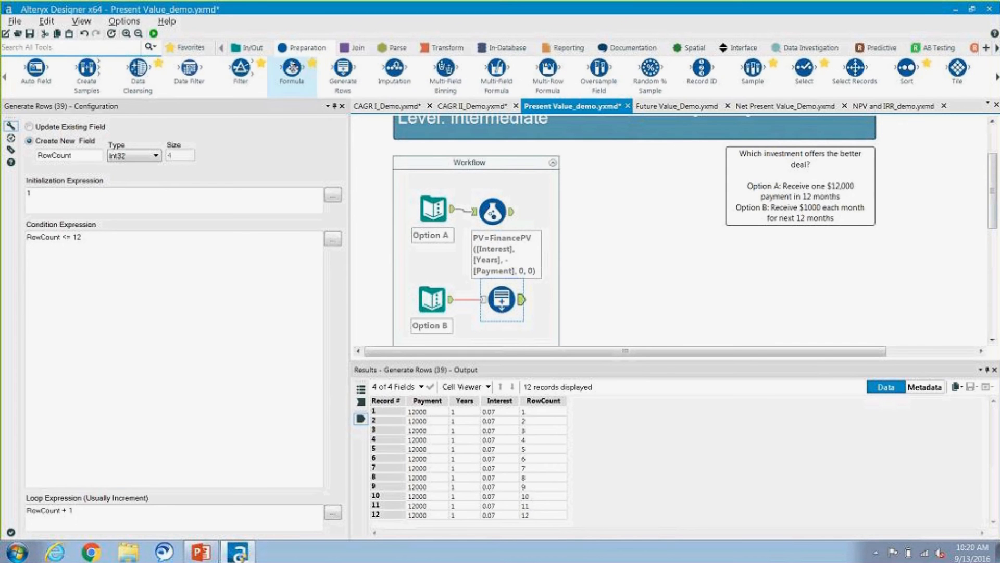
Step: Add a Formula tool after Generate Rows and name its output field Monthly rate
left_click_drag(292, 67, 564, 298)
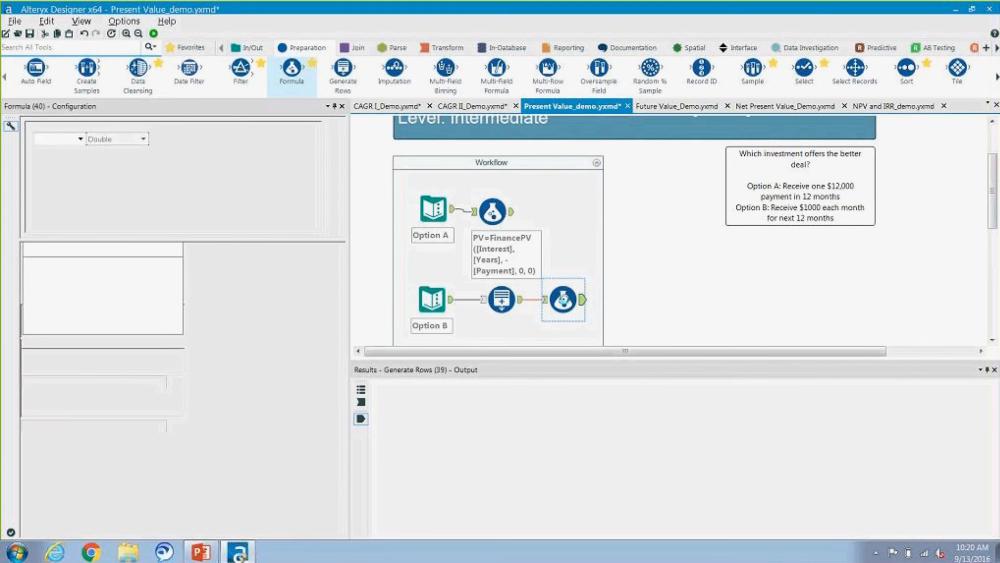
left_click(69, 139)
type("Mon")
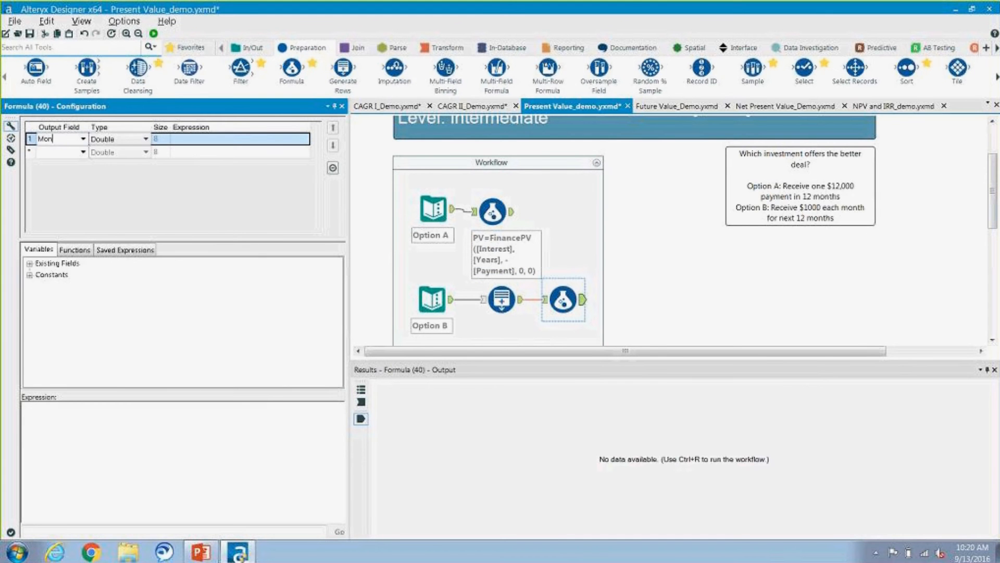
type("thly rate")
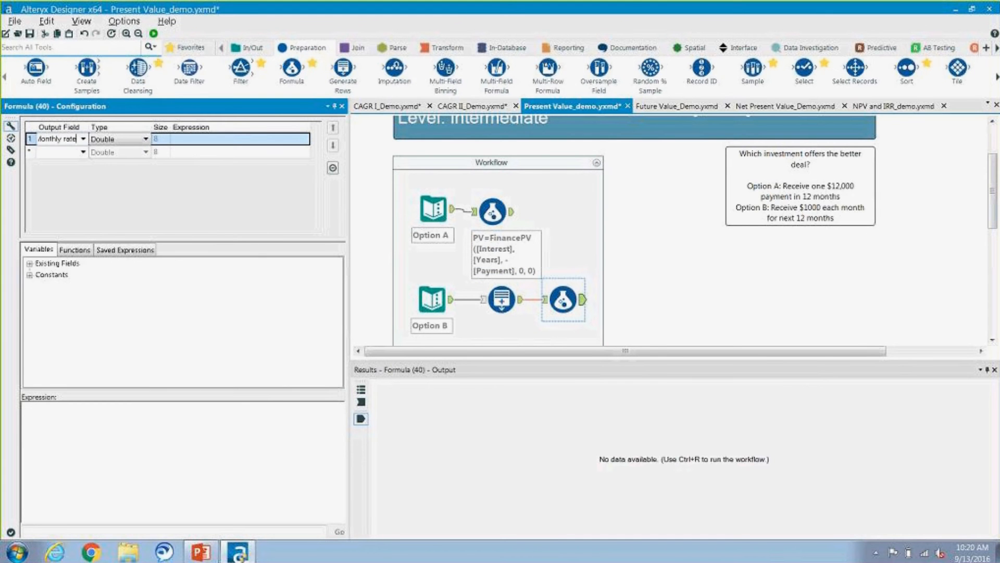
Step: Enter [Interest]/12 as the expression for the Monthly rate field
double_click(65, 263)
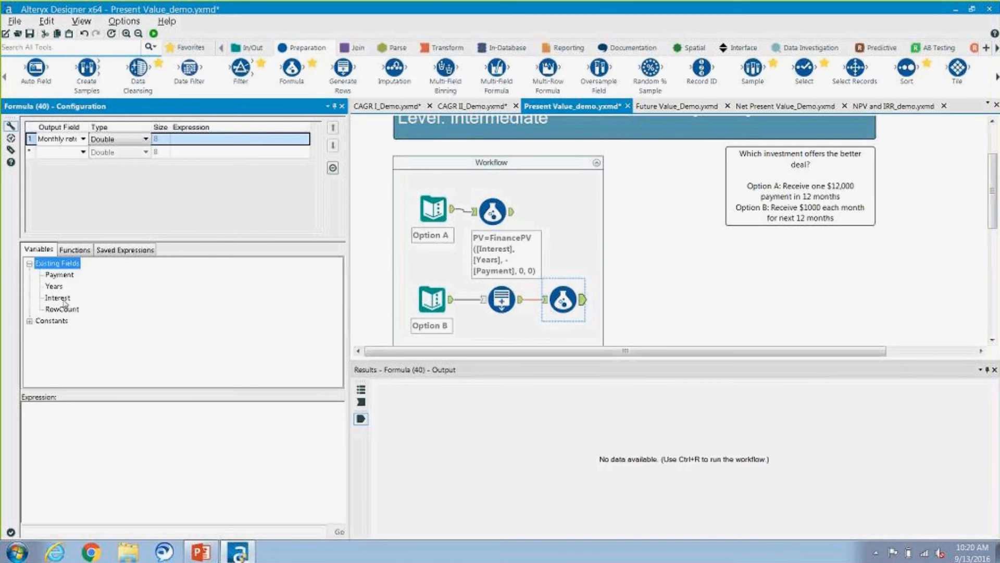
double_click(57, 298)
type("/")
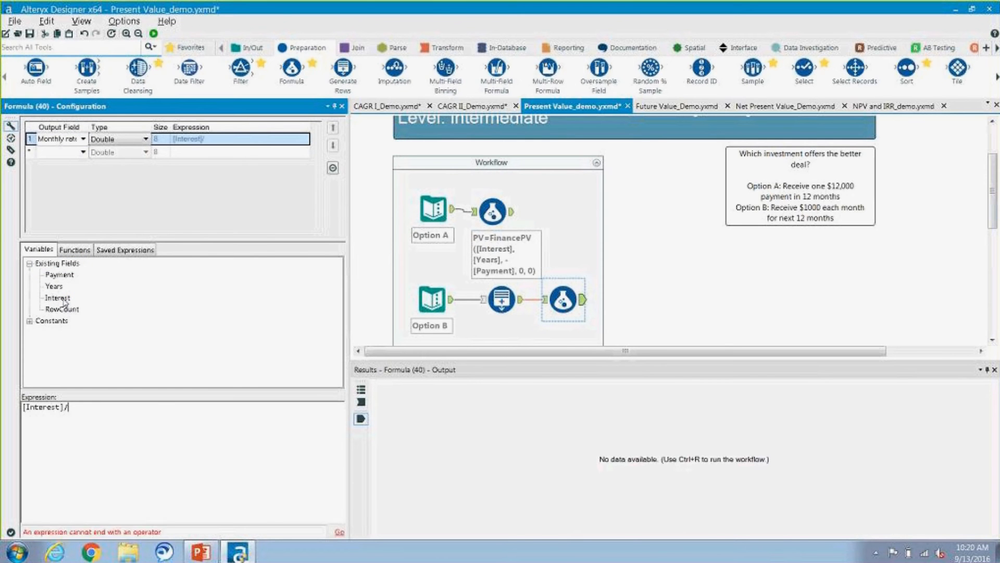
type("12")
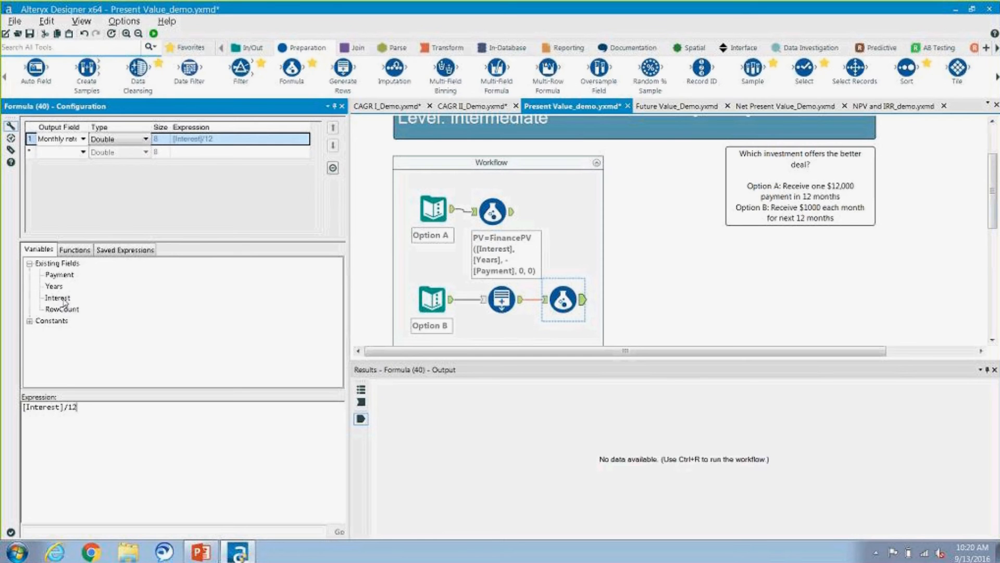
Step: Run the workflow to calculate the Monthly rate field for Option B, and close the completion message
left_click(154, 34)
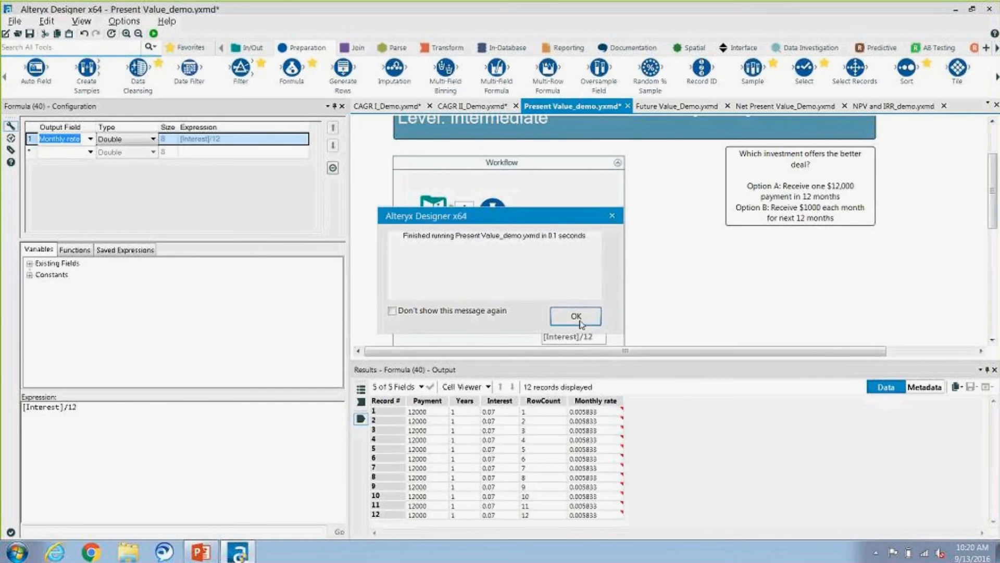
left_click(575, 316)
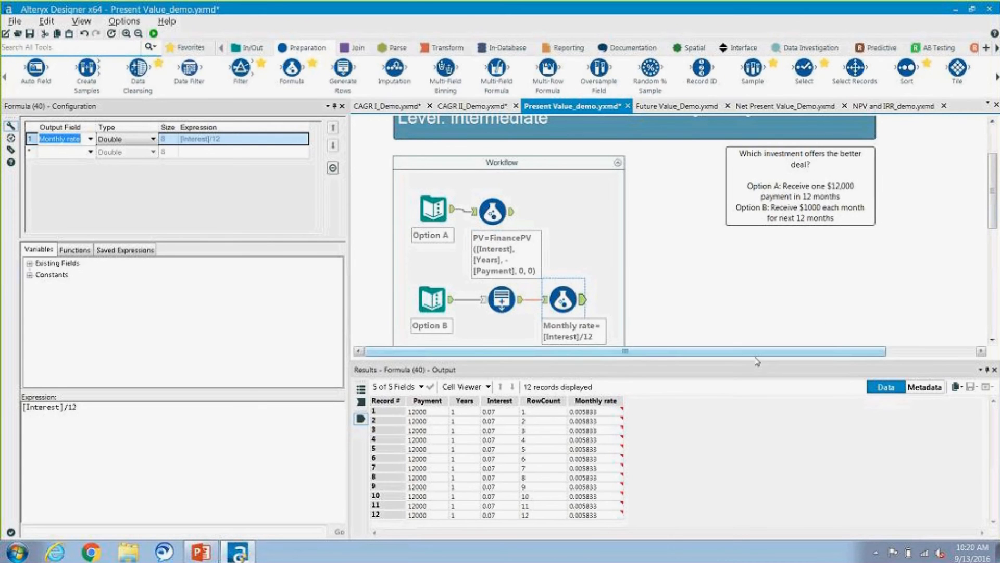
mouse_move(582, 456)
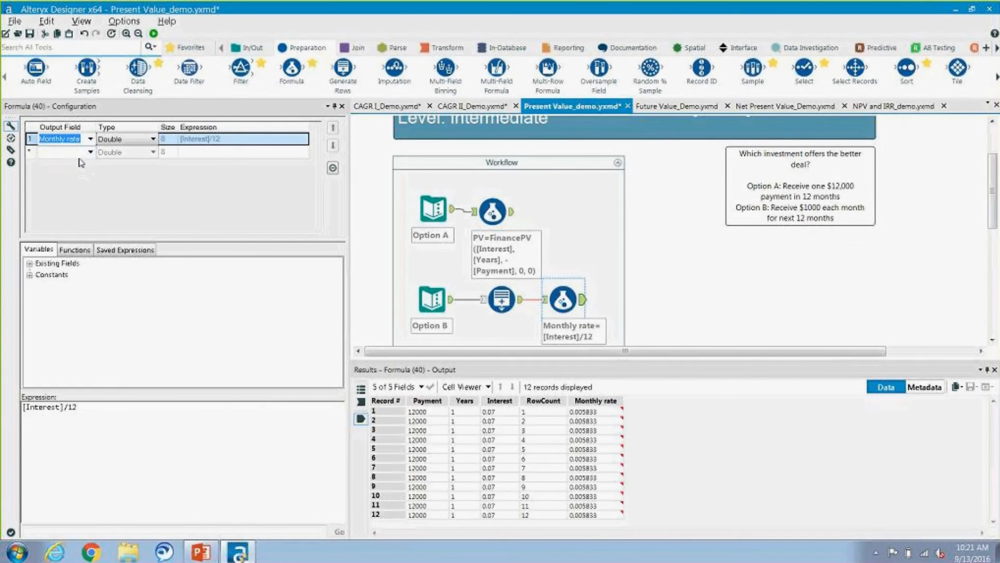
Step: Add another Formula tool after the Monthly rate formula in the Option B stream and name its output field PV
mouse_move(292, 68)
left_mouse_down()
mouse_move(323, 136)
mouse_move(622, 277)
left_mouse_up()
left_click_drag(627, 298, 625, 298)
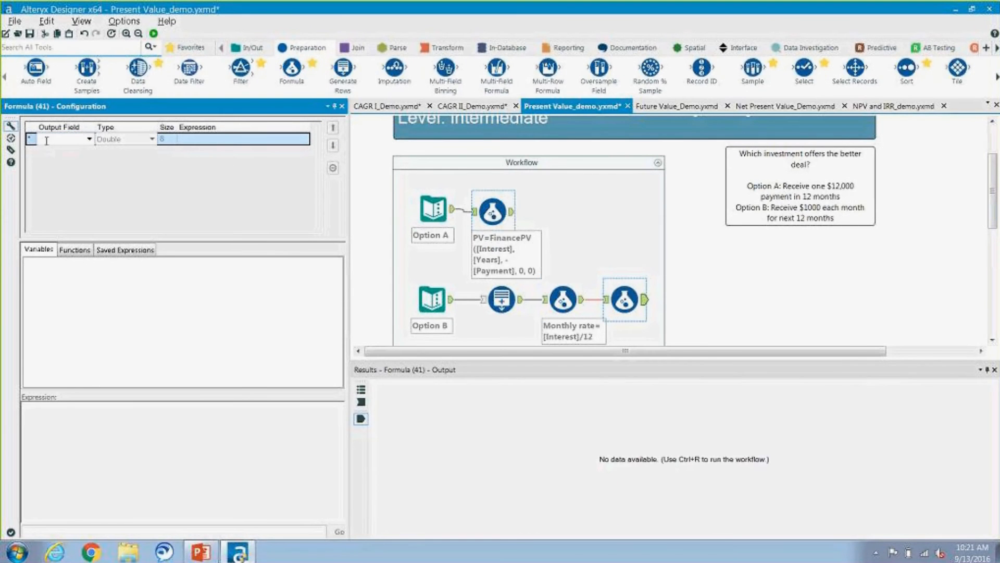
type("PV")
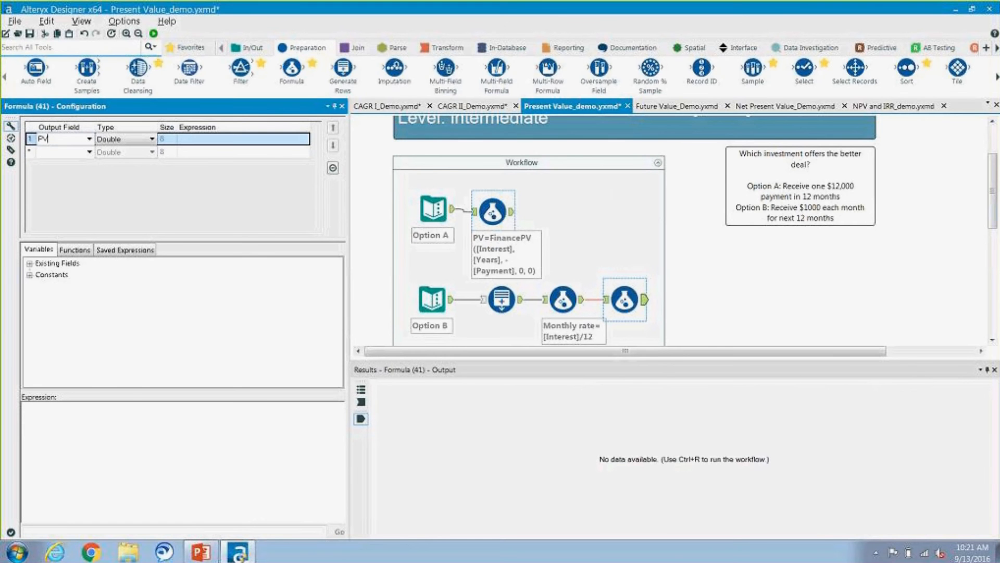
Step: Insert the FinancePV function from the Finance category into the PV expression
left_click(79, 251)
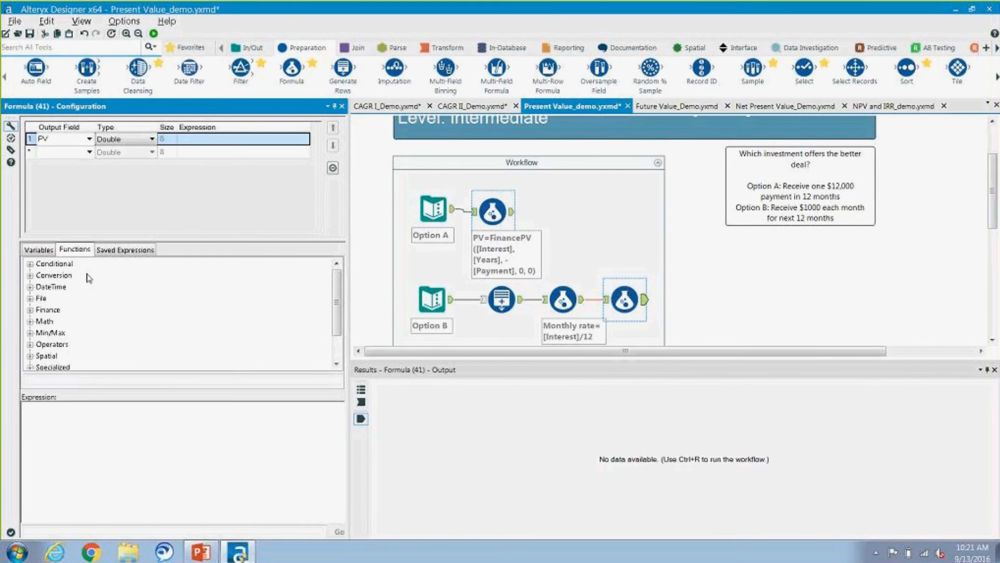
double_click(55, 314)
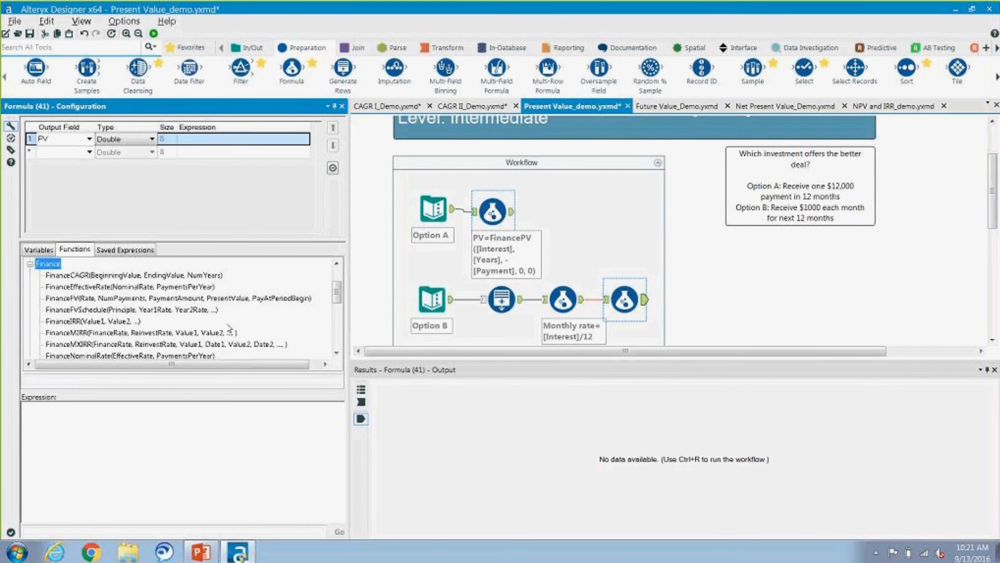
left_click(337, 353)
left_click(336, 353)
left_click(336, 354)
left_click(336, 353)
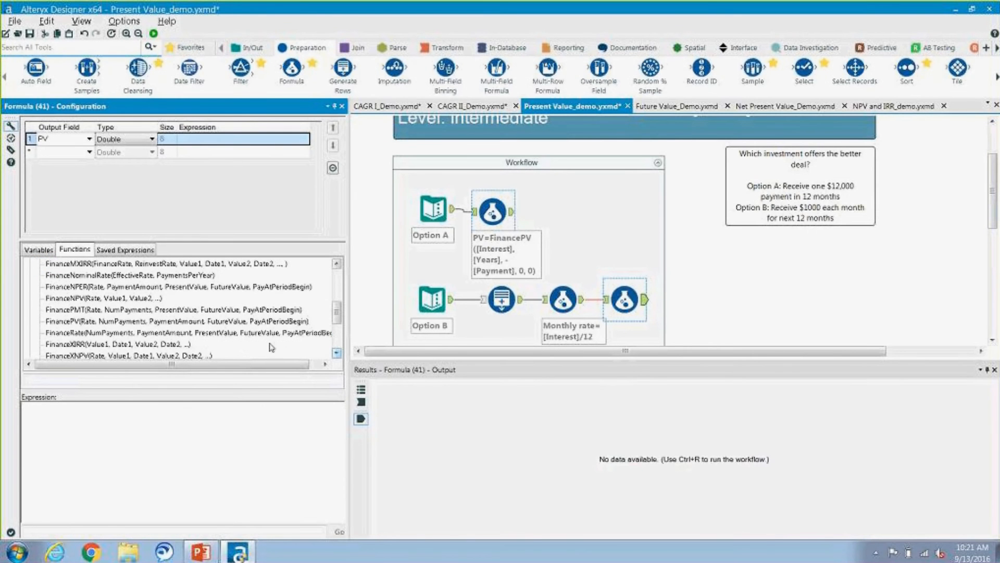
left_click(242, 322)
double_click(242, 321)
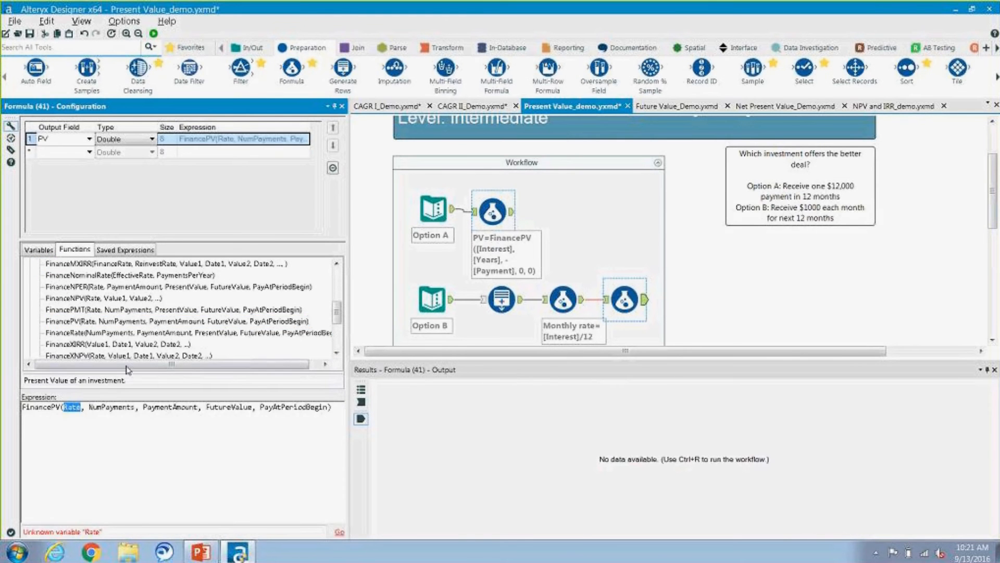
Step: Replace the Rate argument of FinancePV with the [Monthly rate] field
left_click(46, 252)
type("Ra")
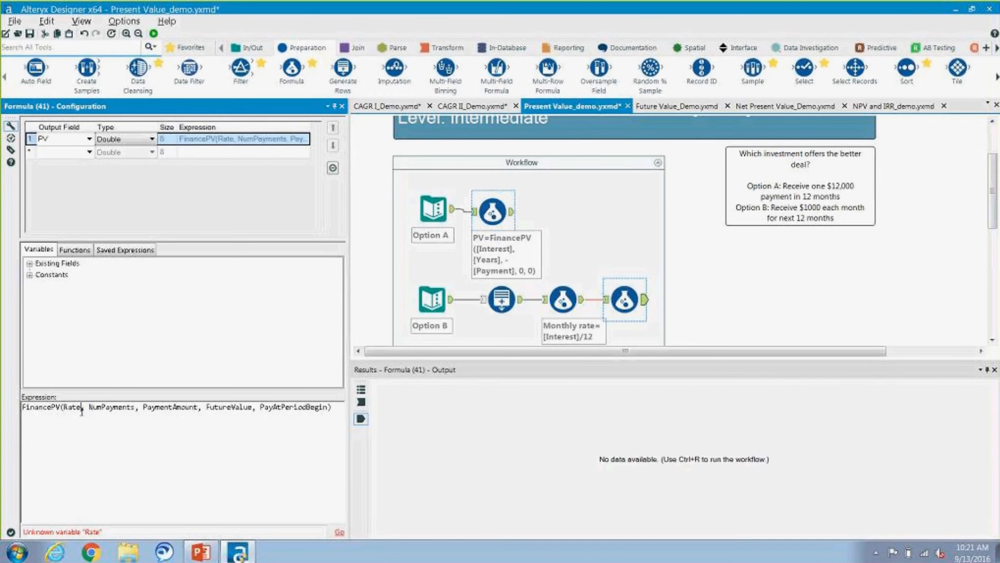
key("BackSpace")
key("BackSpace")
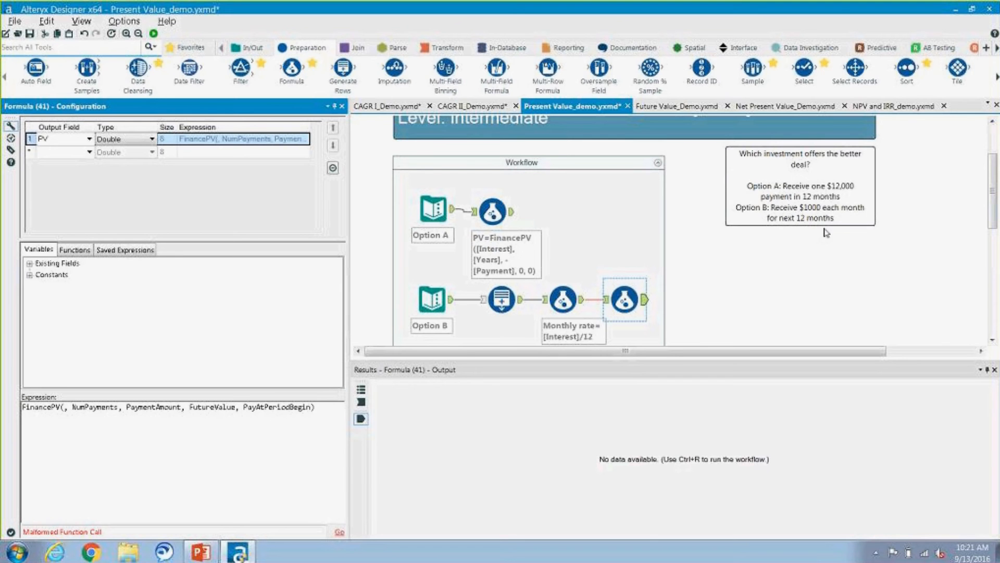
double_click(64, 267)
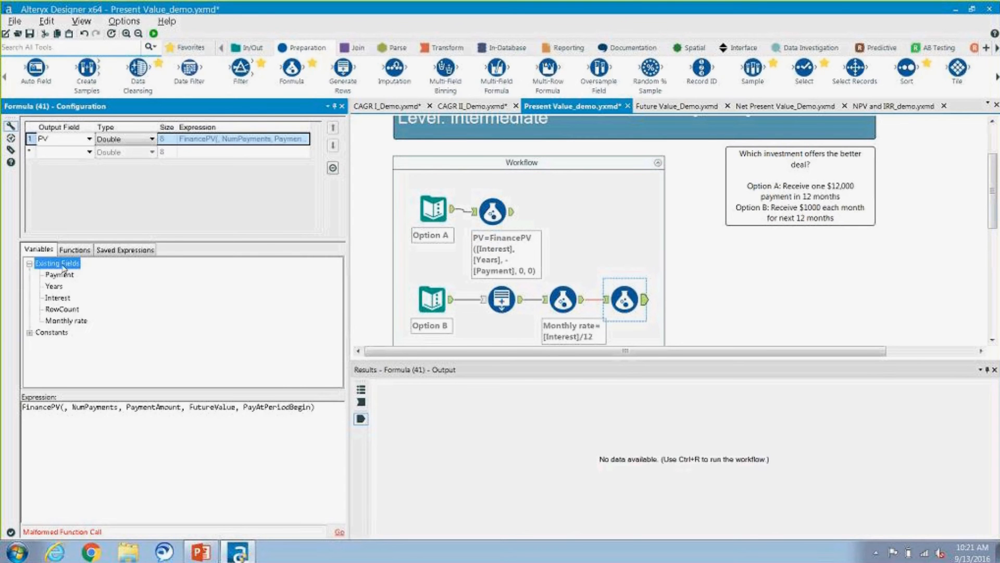
double_click(66, 320)
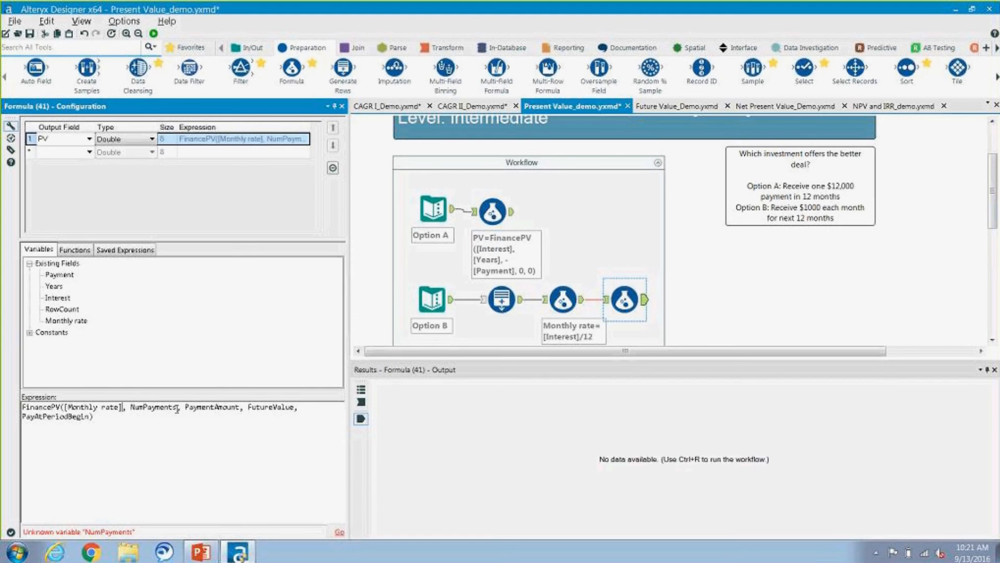
Step: Replace the NumPayments argument of FinancePV with the [RowCount] field
left_click(177, 409)
key("BackSpace")
key("BackSpace")
key("BackSpace")
key("BackSpace")
key("BackSpace")
key("BackSpace")
key("BackSpace")
key("BackSpace")
key("BackSpace")
key("BackSpace")
key("BackSpace")
key("BackSpace")
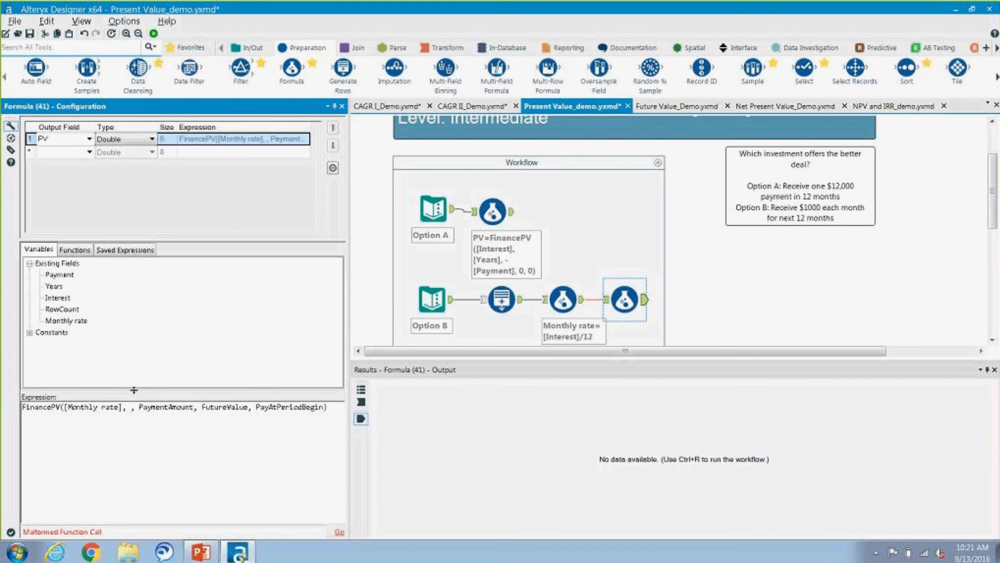
left_click(62, 309)
double_click(71, 313)
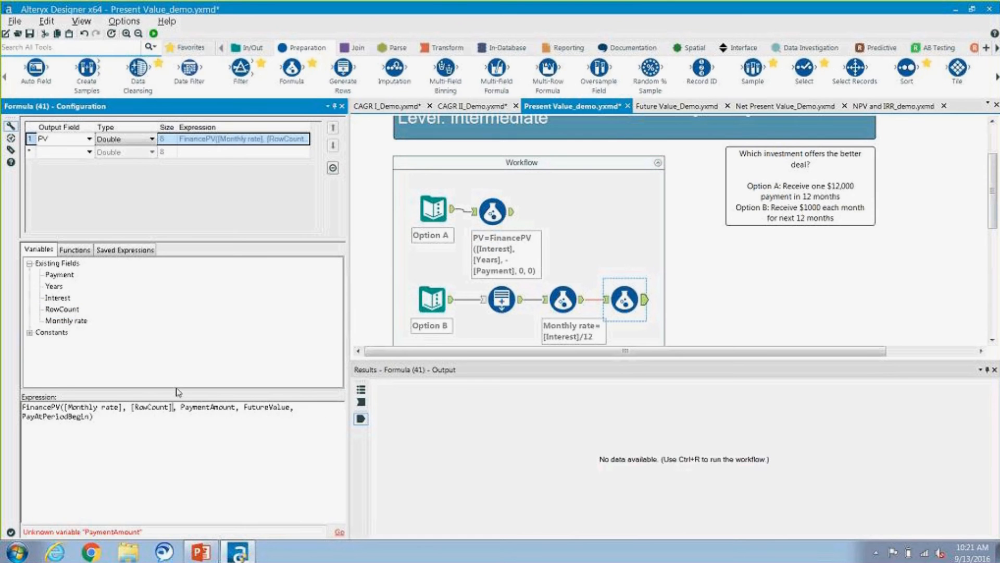
Step: Set the PaymentAmount argument of FinancePV to -1000
left_click(235, 409)
key("BackSpace")
key("BackSpace")
key("BackSpace")
key("BackSpace")
key("BackSpace")
key("BackSpace")
key("BackSpace")
key("BackSpace")
key("BackSpace")
key("BackSpace")
key("BackSpace")
key("BackSpace")
key("BackSpace")
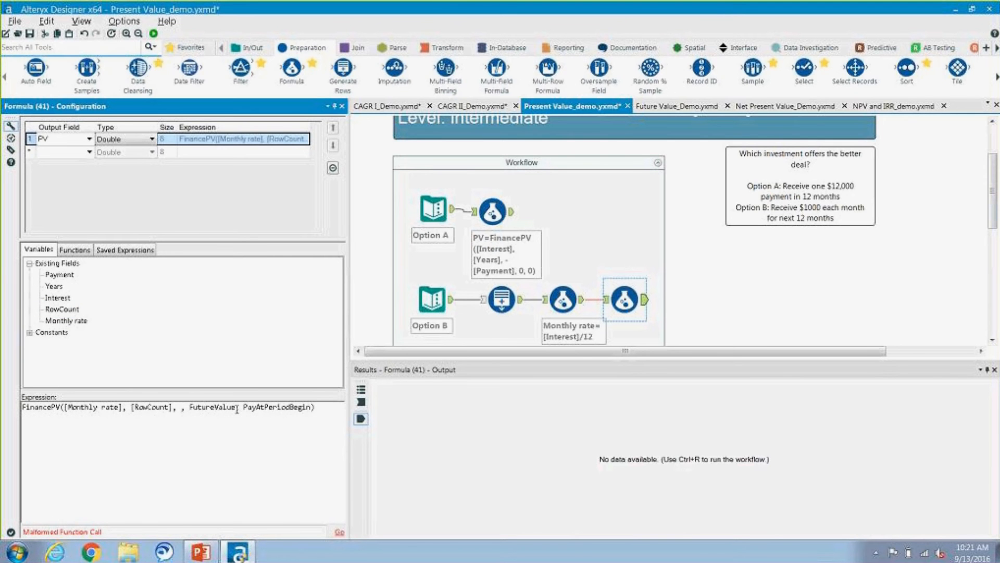
type("-1000")
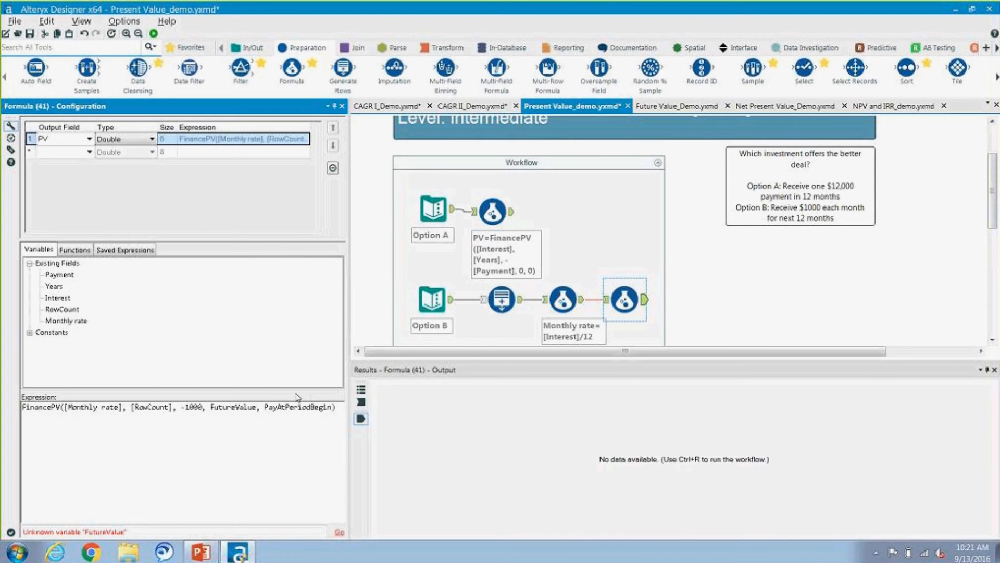
Step: Set the FutureValue argument of FinancePV to 0
left_click(256, 407)
key("BackSpace")
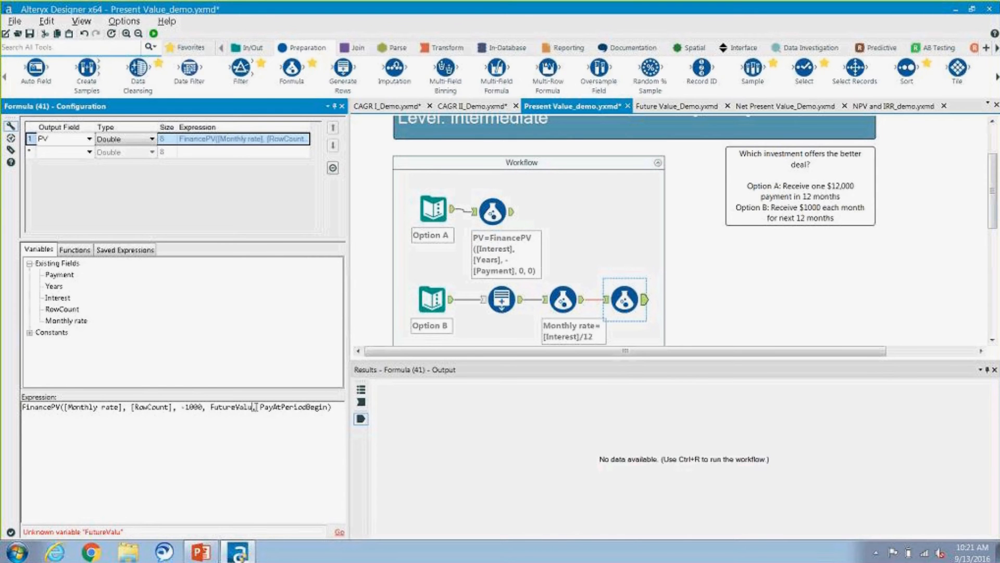
key("BackSpace")
key("BackSpace")
key("BackSpace")
key("BackSpace")
key("BackSpace")
key("BackSpace")
key("BackSpace")
key("BackSpace")
key("BackSpace")
key("BackSpace")
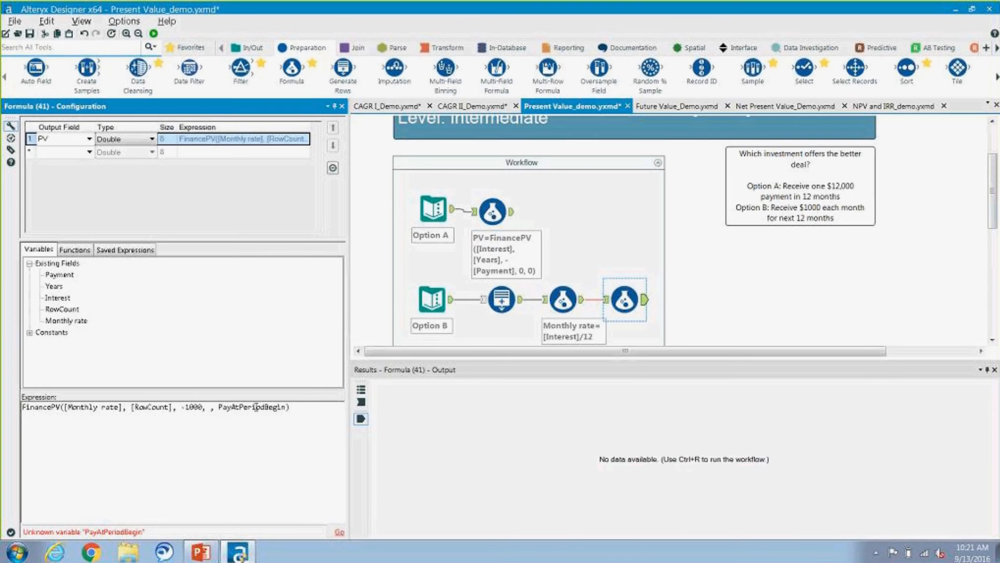
type("0")
Step: Set the PayAtPeriodBegin argument of Option B's FinancePV expression to 0
left_click(290, 407)
key("BackSpace")
key("BackSpace")
key("BackSpace")
key("BackSpace")
key("BackSpace")
key("BackSpace")
key("BackSpace")
key("BackSpace")
key("BackSpace")
key("BackSpace")
key("BackSpace")
key("BackSpace")
key("BackSpace")
key("BackSpace")
key("BackSpace")
key("BackSpace")
key("BackSpace")
type("0")
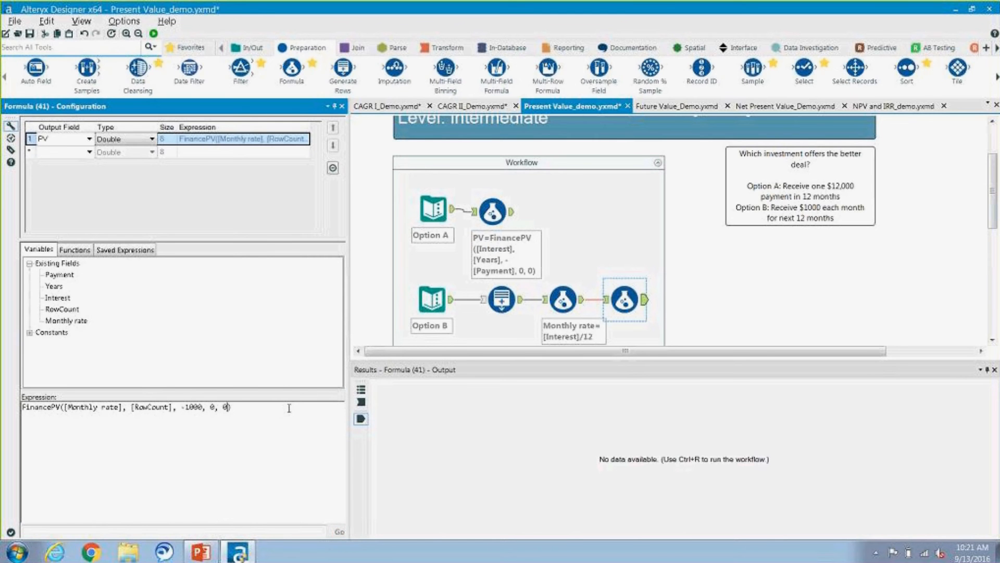
Step: Run the workflow to calculate Option B's present value for each month, and close the completion message
left_click(154, 34)
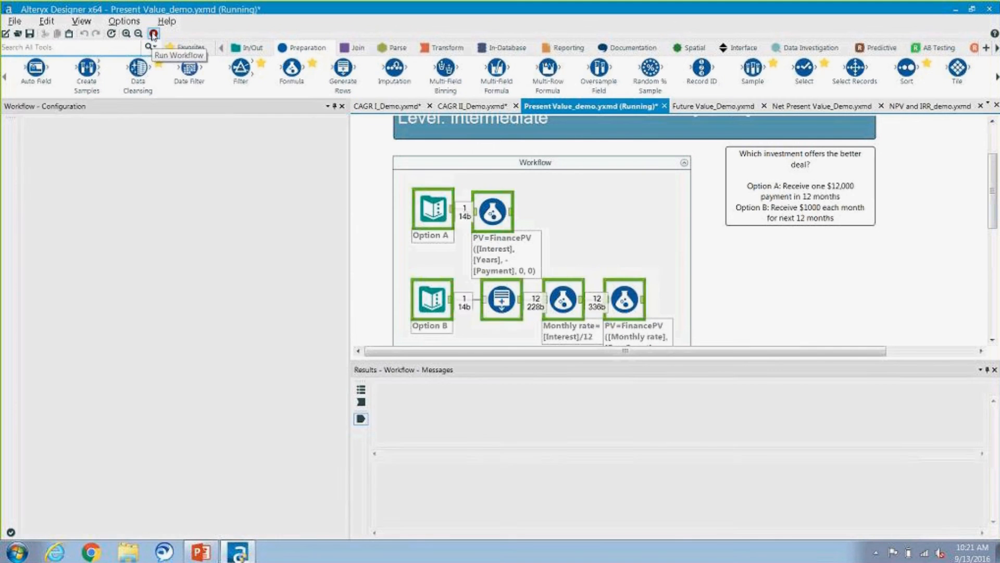
left_click(575, 314)
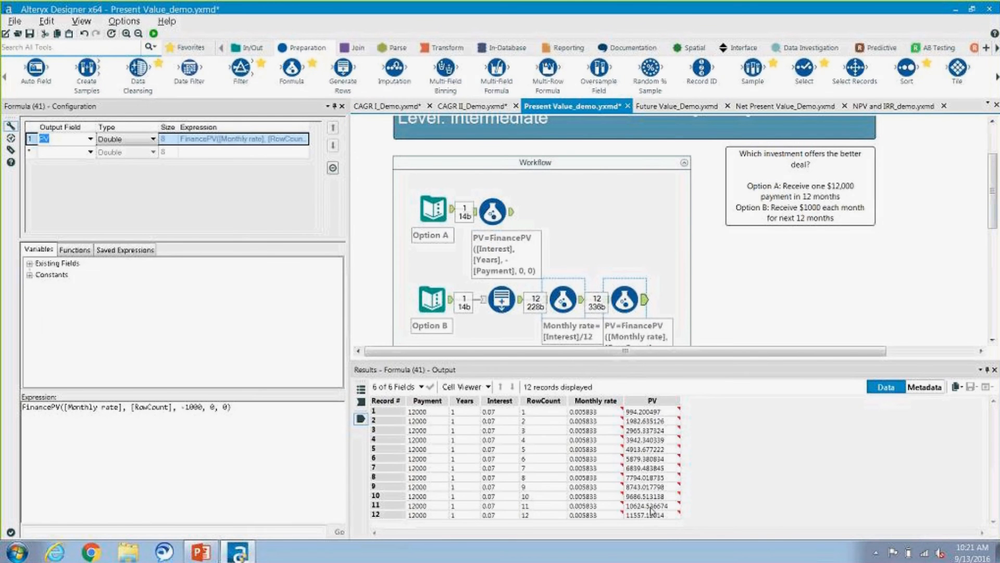
mouse_move(660, 516)
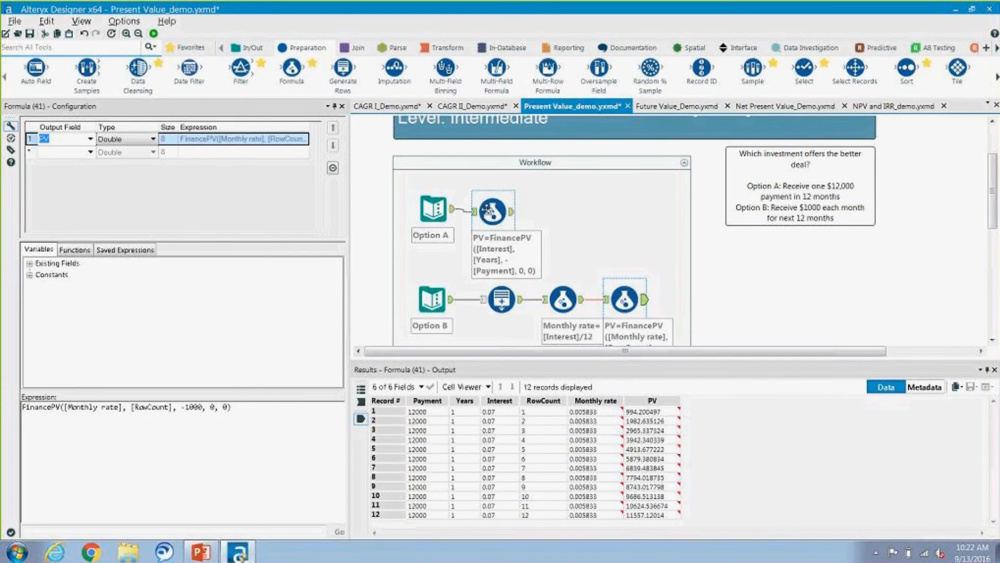
Step: Compare the PV output of Option A's Formula tool with that of Option B's final Formula tool
left_click(514, 213)
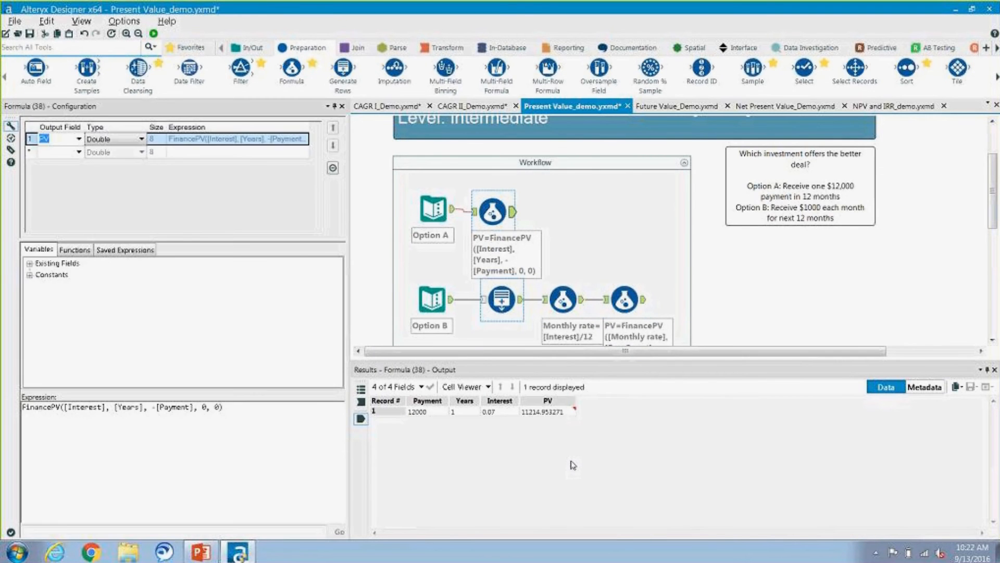
left_click(719, 266)
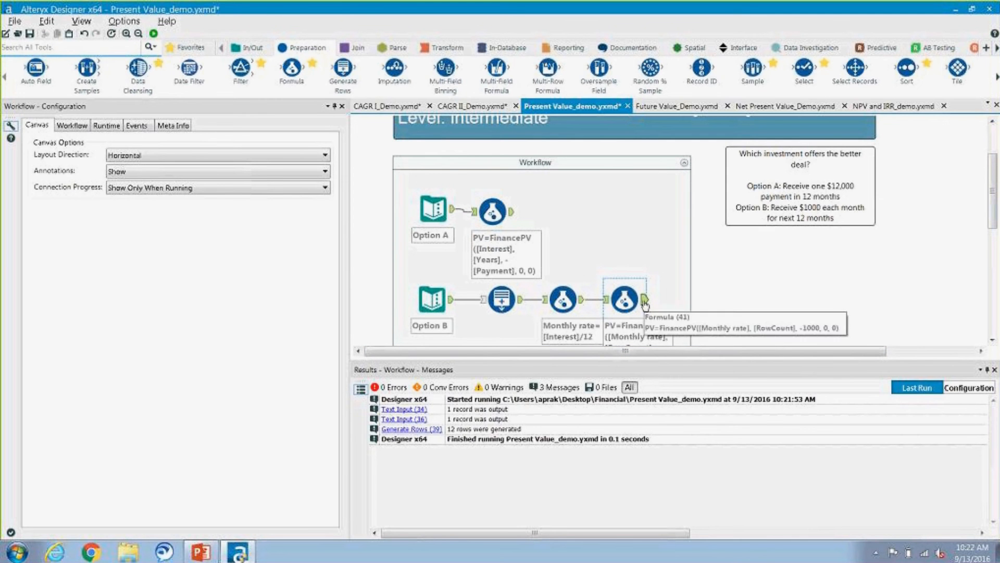
left_click(625, 299)
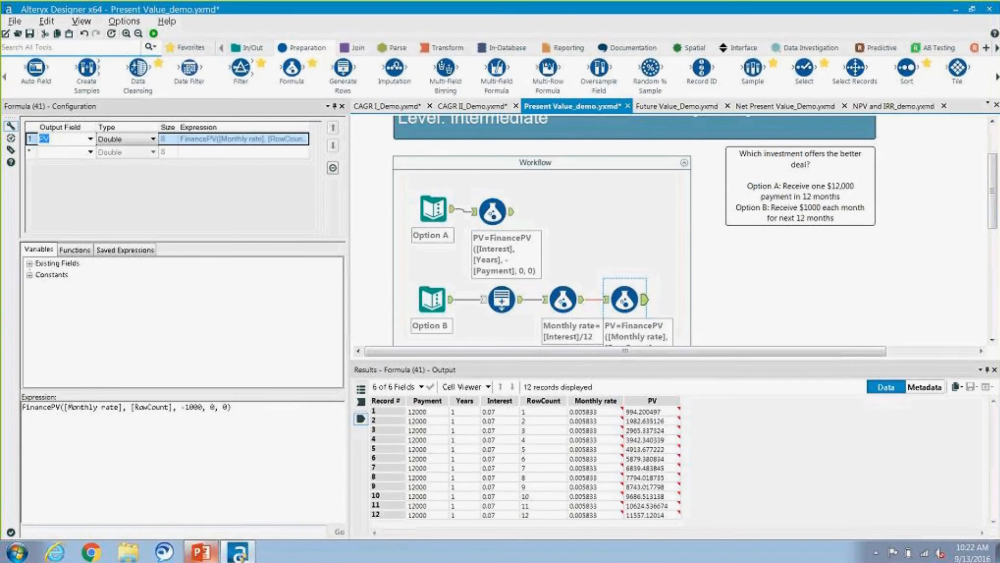
Step: Switch to the PowerPoint slide show and advance to the Future Value (FV) slide
left_click(200, 551)
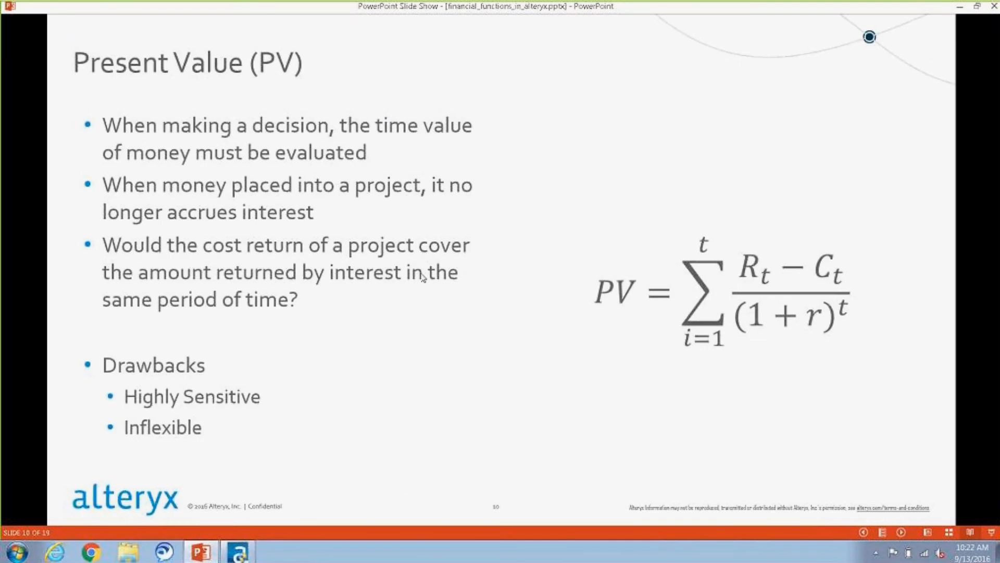
left_click(423, 277)
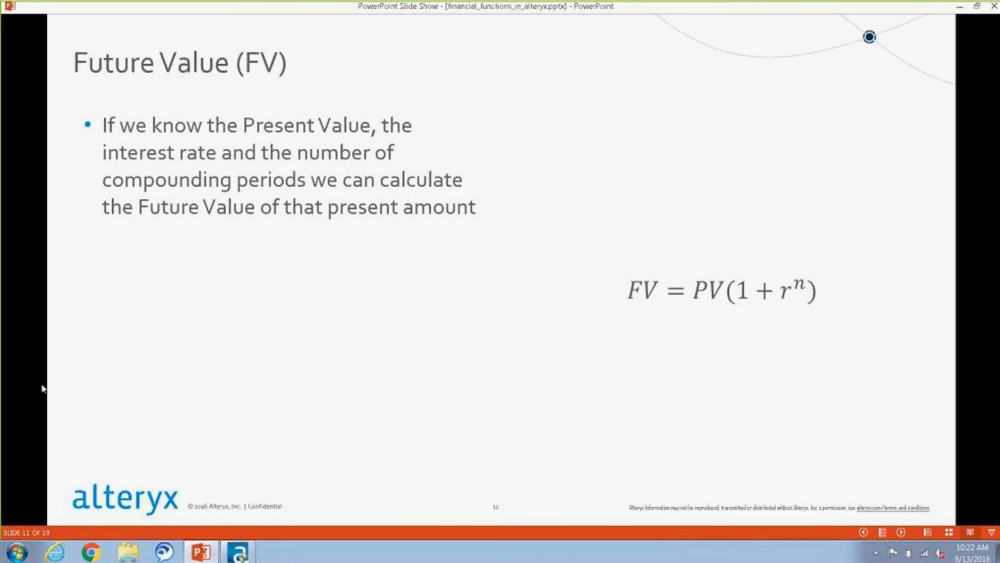
Step: Return to Alteryx Designer, open the Future Value_Demo.yxmd workflow and select its Text Input tool to view the input data
left_click(239, 553)
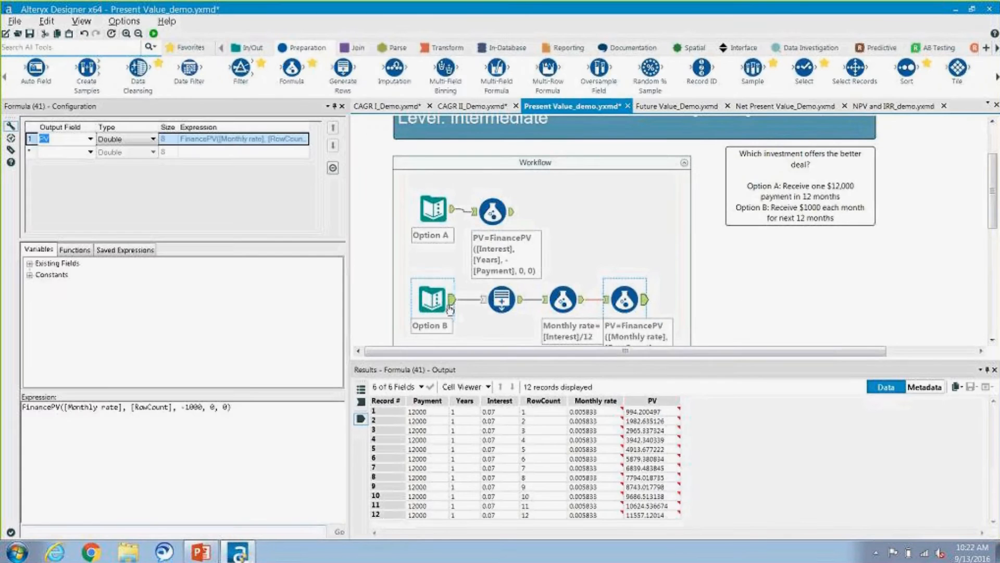
left_click(685, 108)
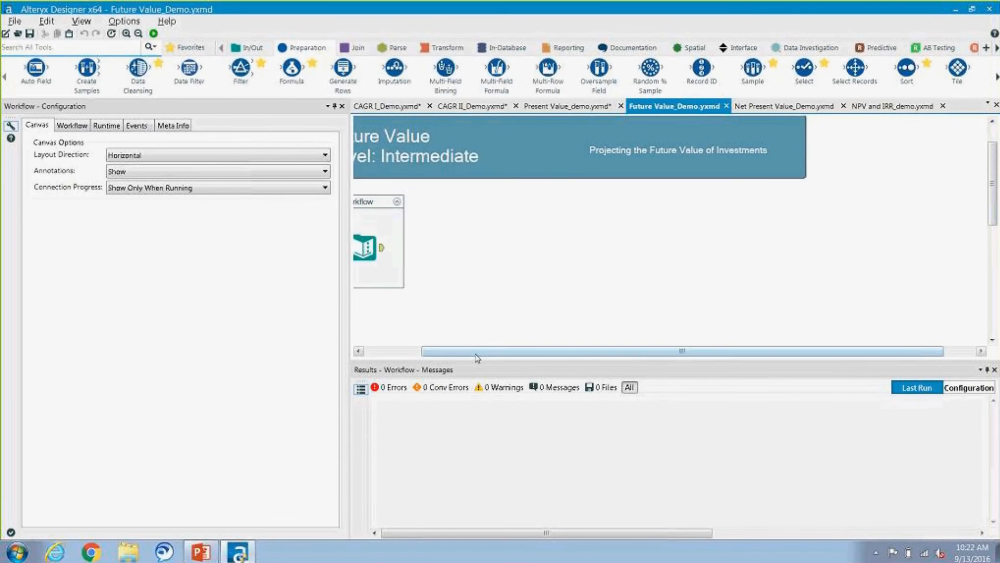
left_click(443, 255)
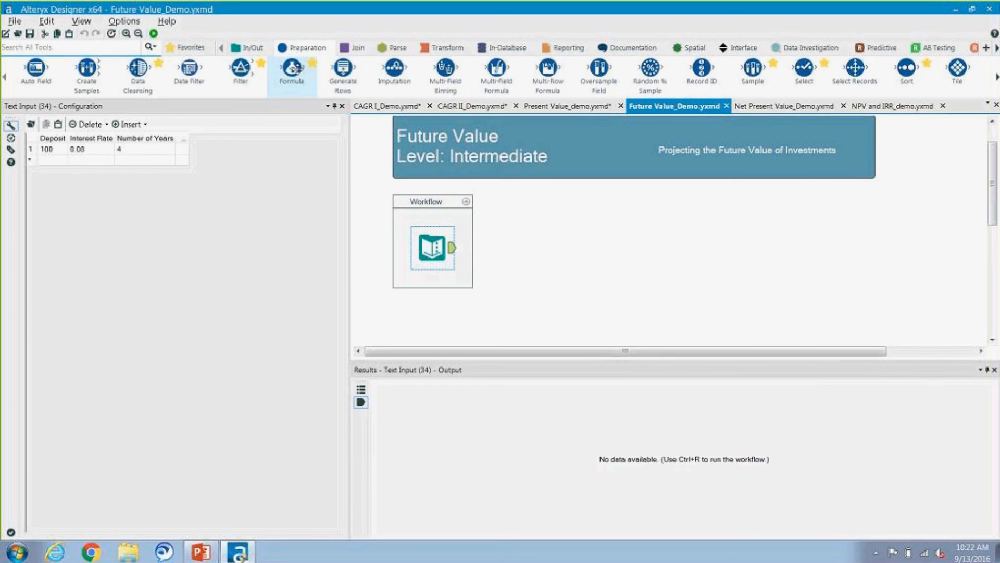
Step: Add a Formula tool after the Text Input in the Future Value workflow and name its output field FV
left_click_drag(291, 69, 487, 247)
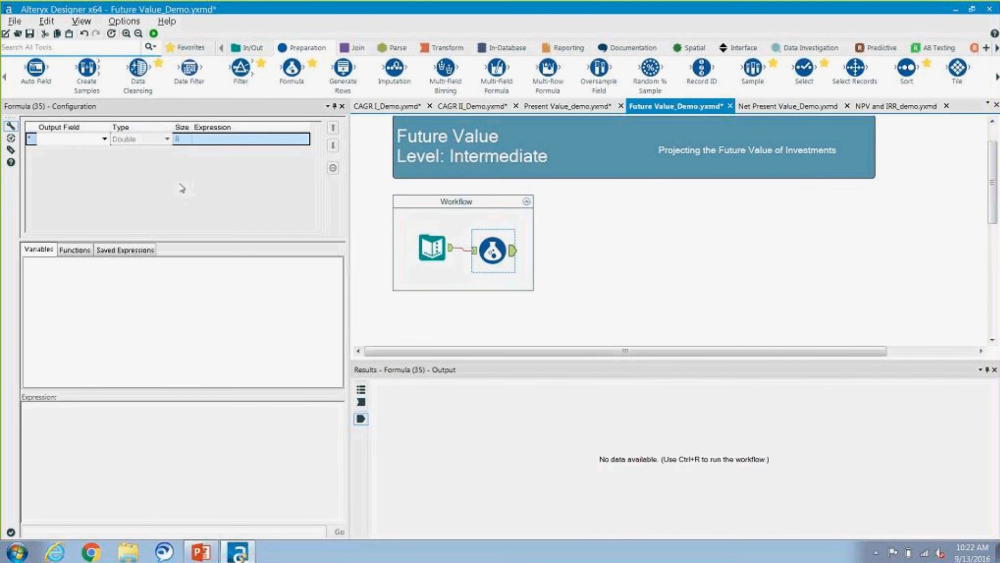
left_click(83, 138)
type("FV")
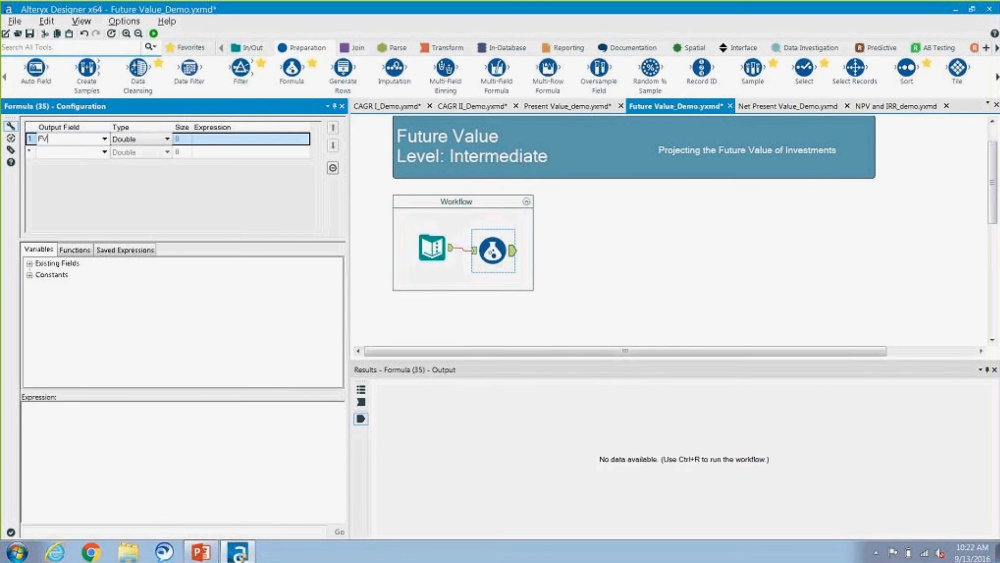
Step: Insert the FinanceFV function as the FV expression and replace its Rate argument with the Interest Rate field
left_click(83, 255)
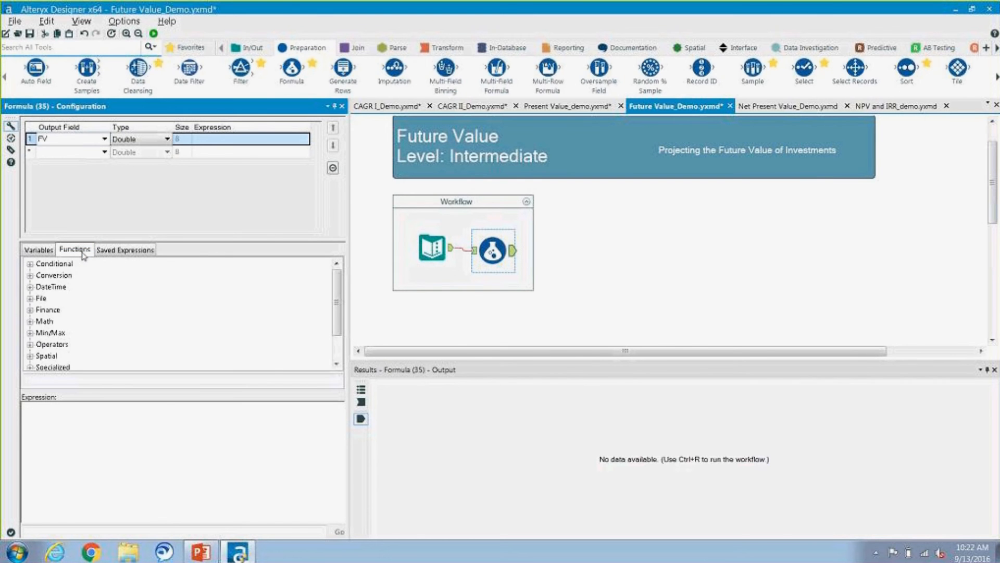
double_click(47, 311)
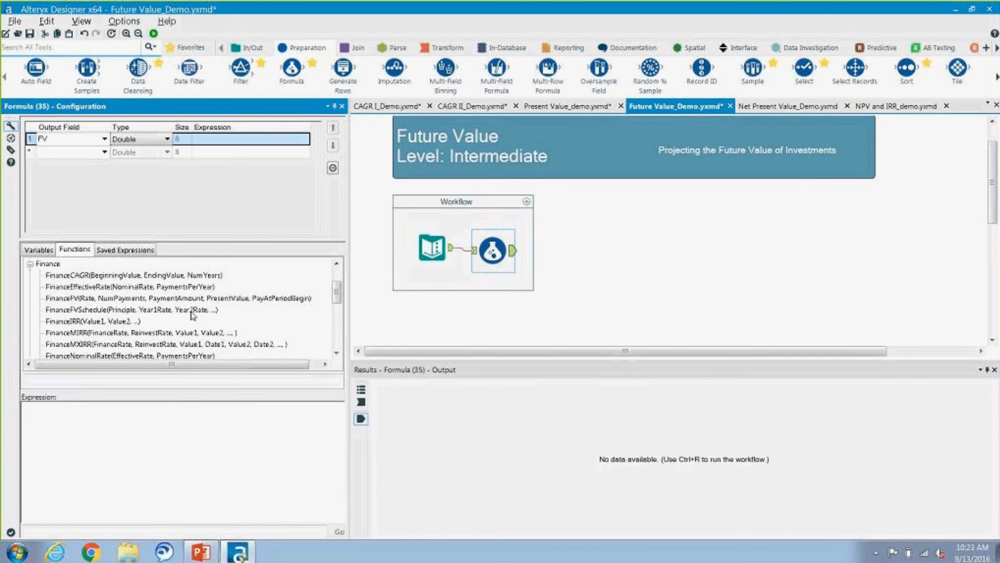
double_click(186, 298)
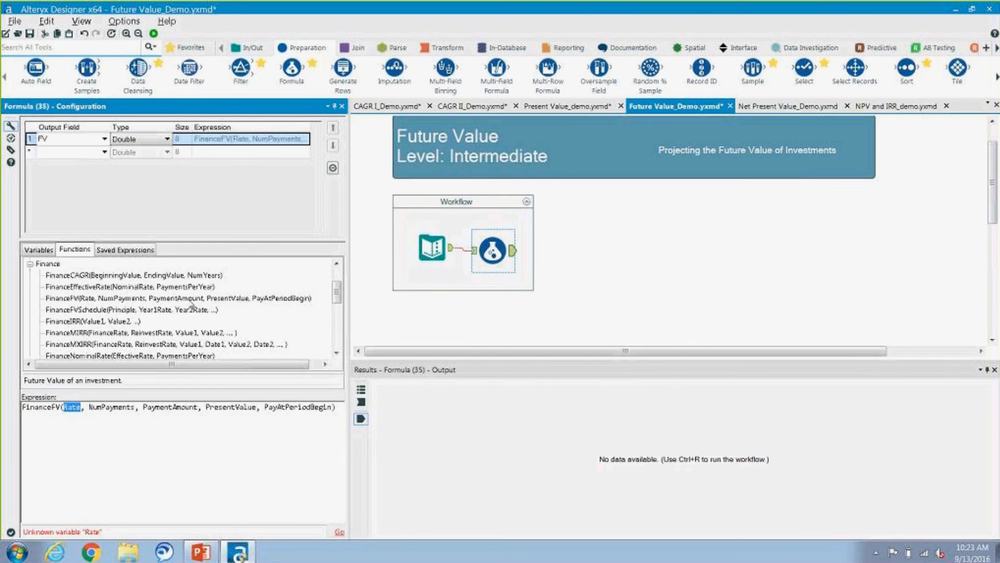
key("Delete")
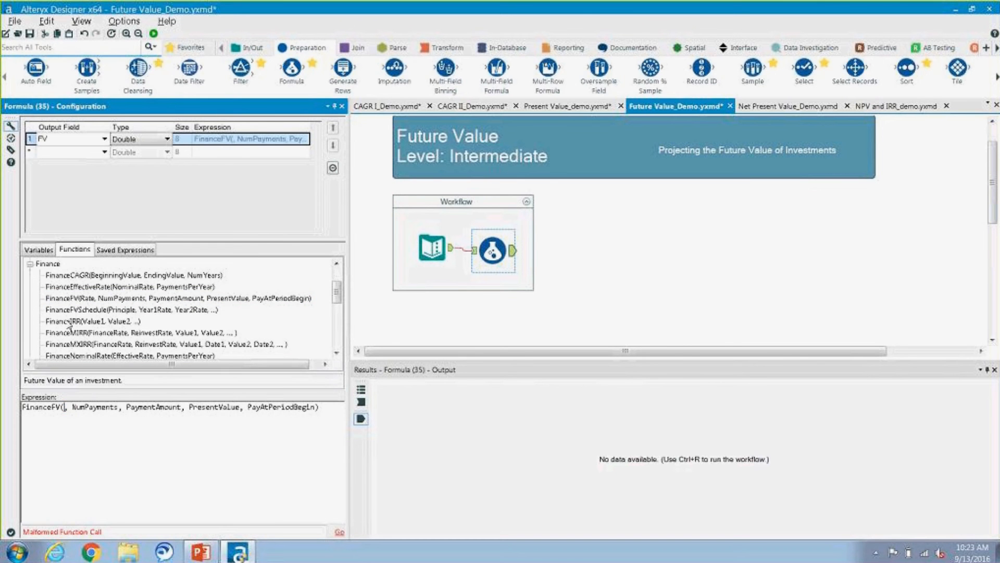
left_click(39, 250)
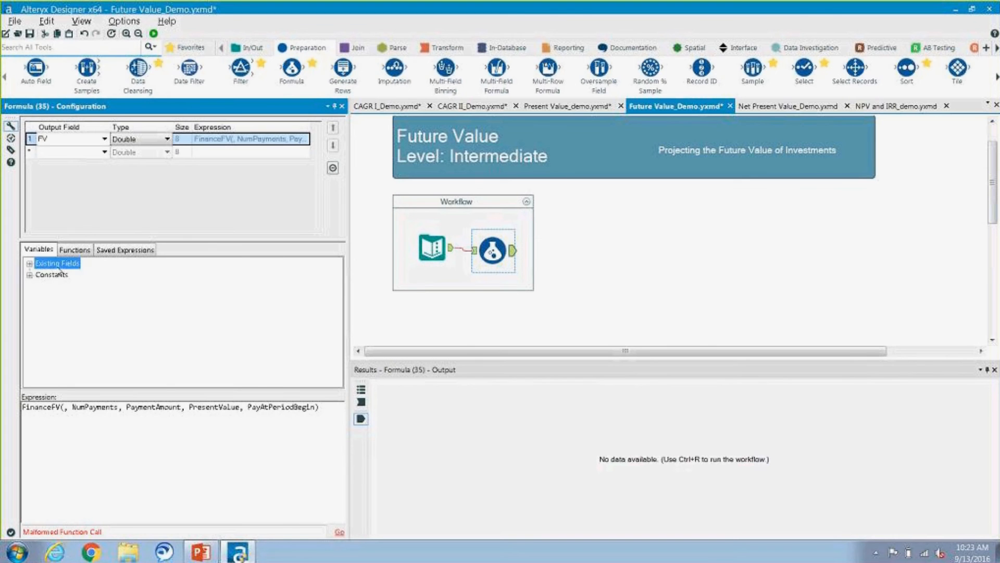
double_click(52, 263)
double_click(80, 288)
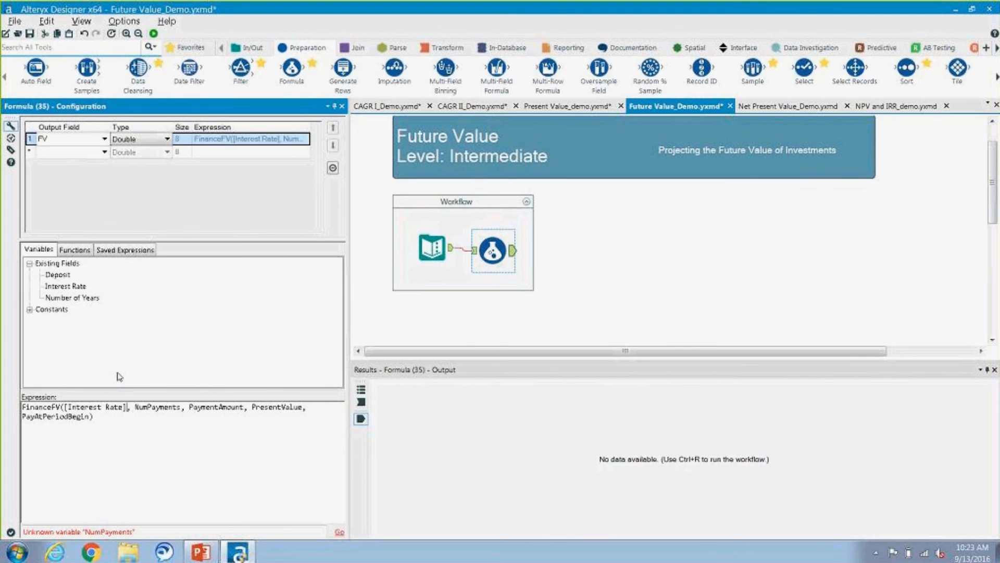
Step: Replace the NumPayments argument of the FinanceFV expression with the Number of Years field
left_click(181, 408)
key("BackSpace")
key("BackSpace")
key("BackSpace")
key("BackSpace")
key("BackSpace")
key("BackSpace")
key("BackSpace")
key("BackSpace")
key("BackSpace")
key("BackSpace")
key("BackSpace")
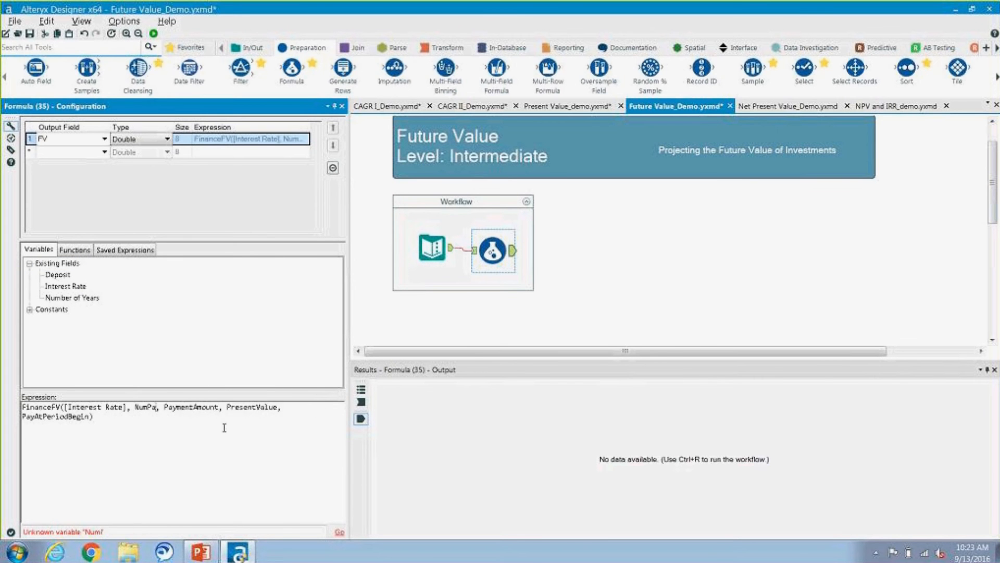
double_click(93, 298)
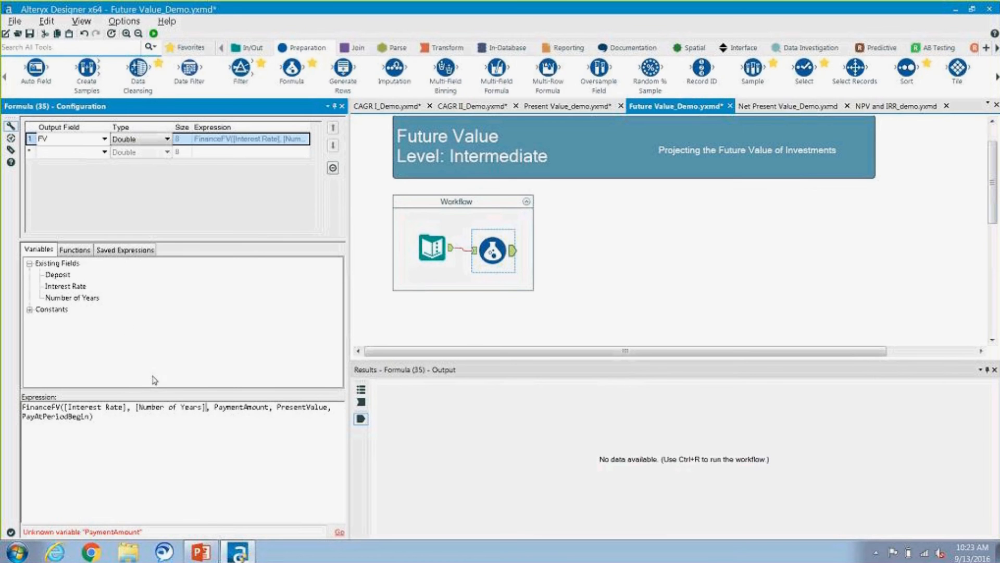
Step: Replace the PaymentAmount argument of the FinanceFV expression with 0
left_click(270, 408)
key("BackSpace")
key("BackSpace")
key("BackSpace")
key("BackSpace")
key("BackSpace")
key("BackSpace")
key("BackSpace")
key("BackSpace")
key("BackSpace")
key("BackSpace")
Step: Replace the PresentValue argument of the FinanceFV expression with the negated Deposit field, -[Deposit]
key("BackSpace")
key("BackSpace")
key("BackSpace")
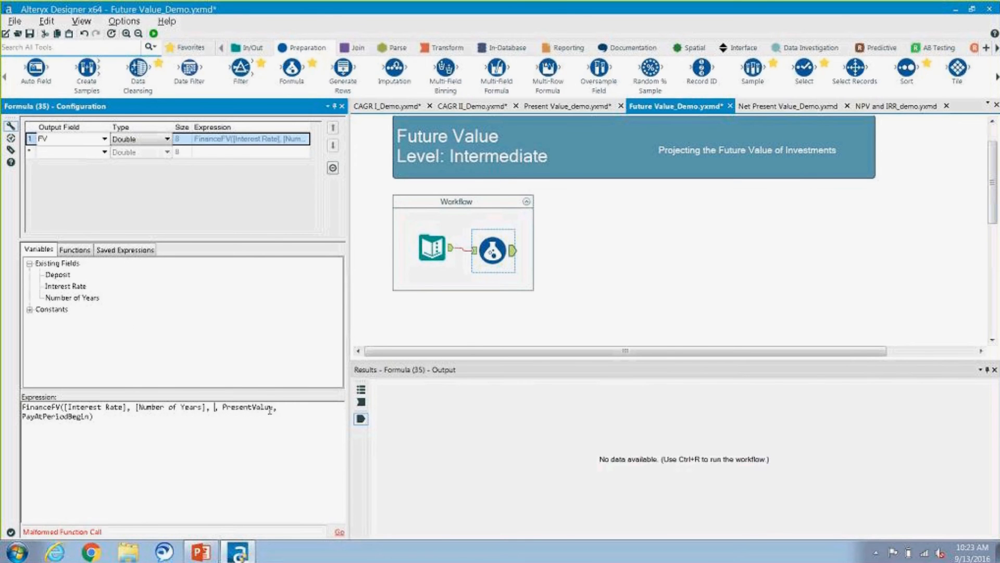
type("0")
left_click(280, 408)
key("BackSpace")
key("BackSpace")
key("BackSpace")
key("BackSpace")
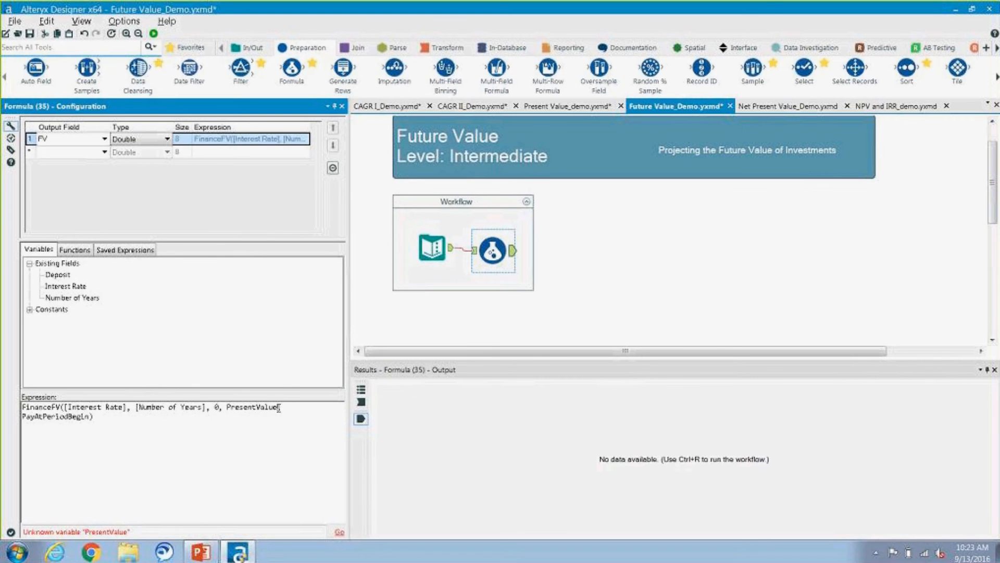
key("BackSpace")
key("BackSpace")
key("BackSpace")
key("BackSpace")
key("BackSpace")
key("BackSpace")
key("BackSpace")
key("BackSpace")
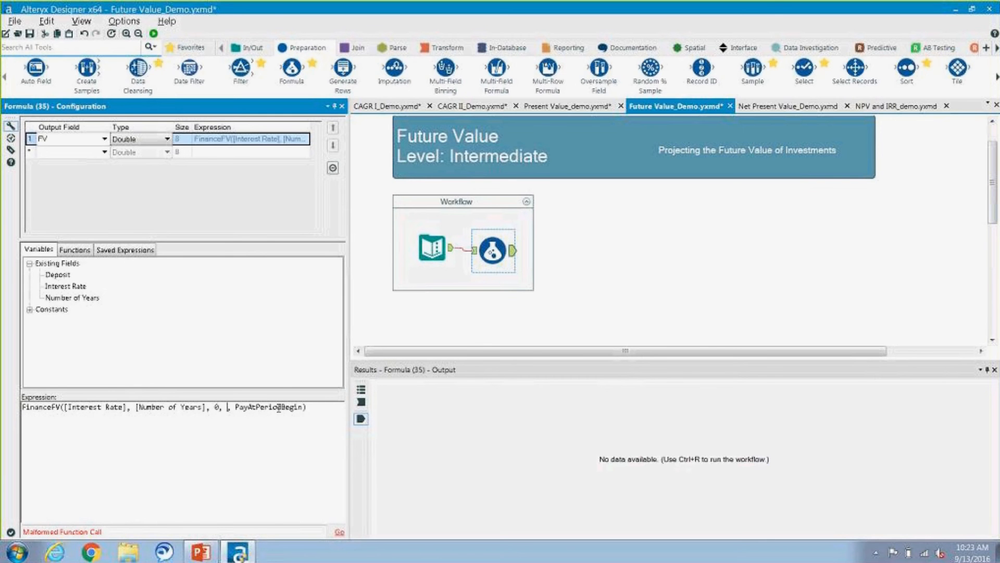
double_click(57, 275)
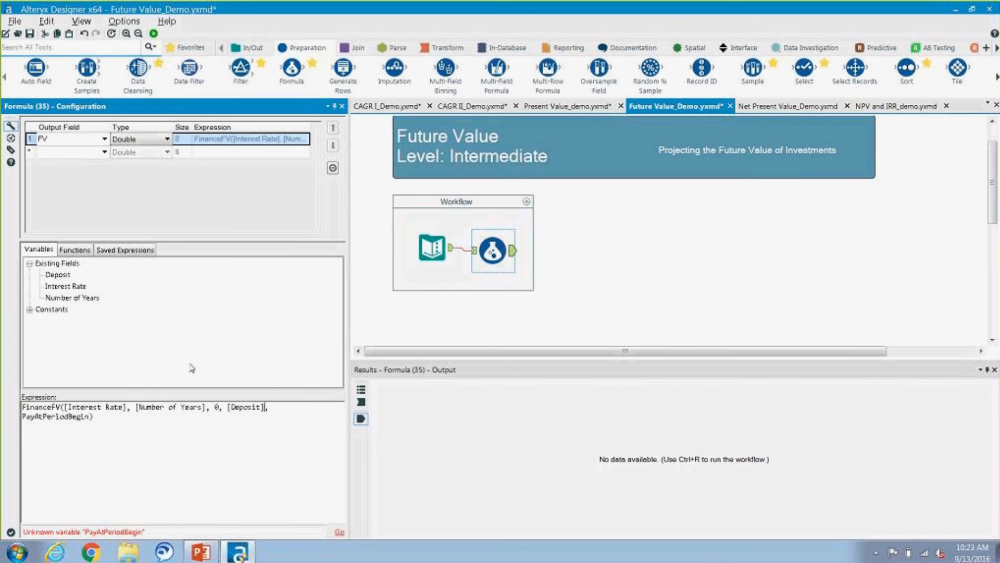
left_click(227, 407)
type("-")
Step: Replace the PayAtPeriodBegin argument of the FinanceFV expression with -[Deposit]
left_click(89, 417)
key("BackSpace")
key("BackSpace")
key("BackSpace")
key("BackSpace")
key("BackSpace")
key("BackSpace")
key("BackSpace")
key("BackSpace")
key("BackSpace")
key("BackSpace")
key("BackSpace")
key("BackSpace")
key("BackSpace")
key("BackSpace")
key("BackSpace")
key("BackSpace")
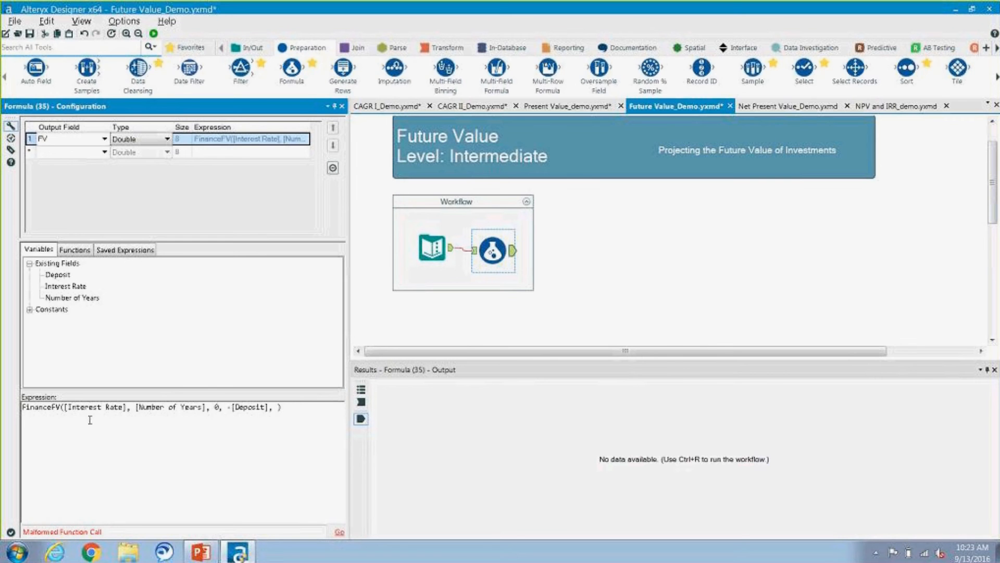
type("-")
left_click(59, 276)
double_click(63, 277)
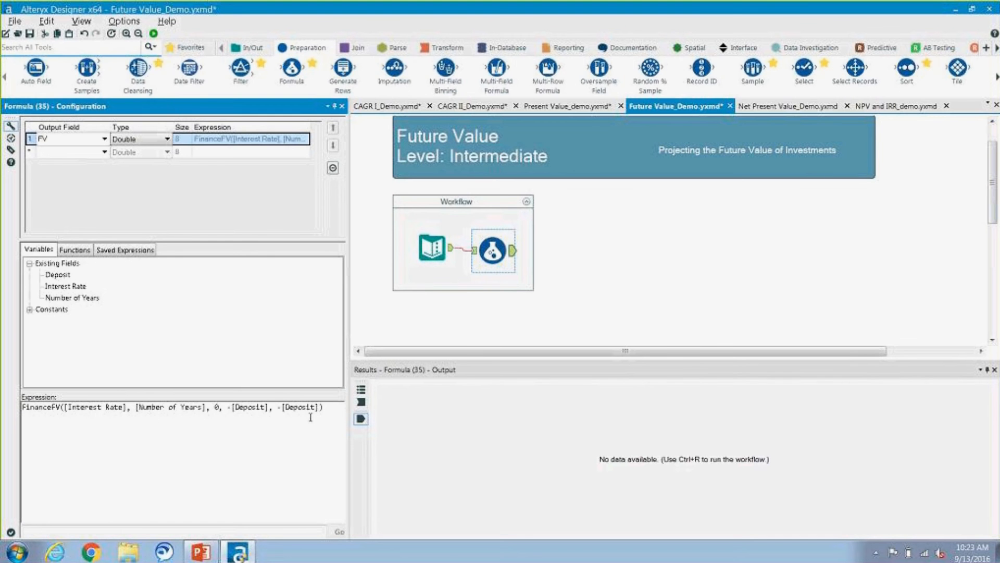
Step: Run the Future Value workflow and view the Formula tool's output
left_click(154, 34)
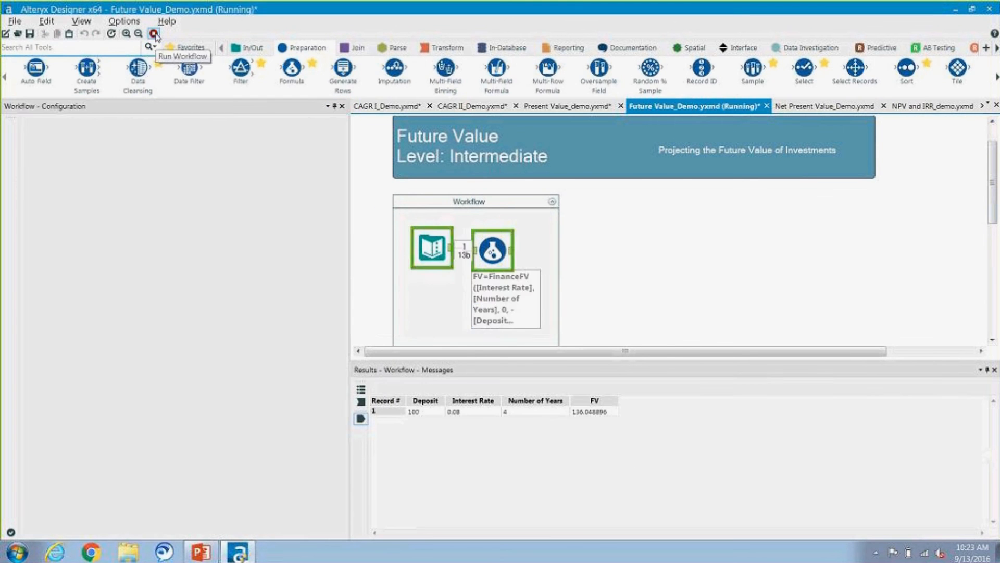
left_click(576, 315)
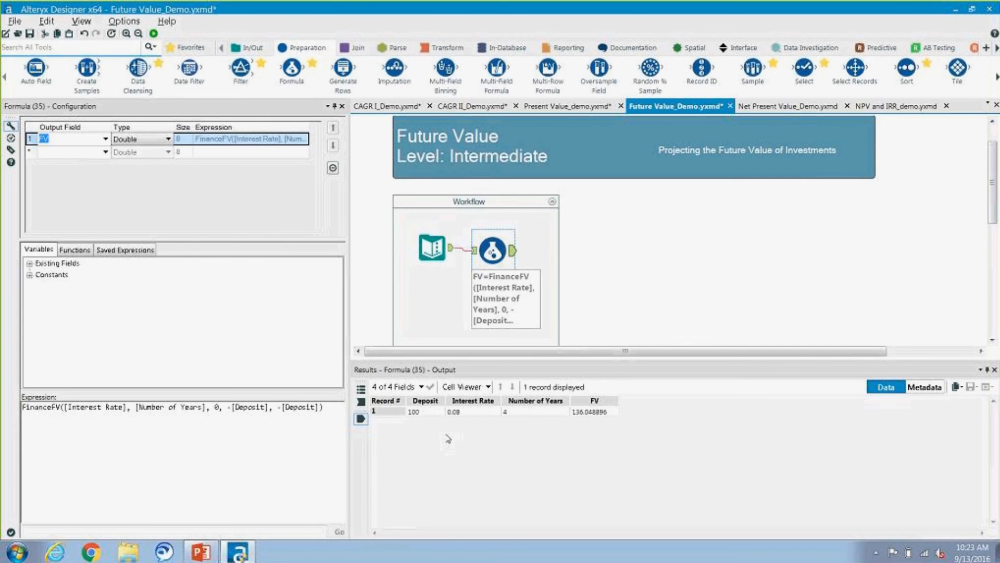
Step: Switch to the PowerPoint slide show and advance to the Net Present Value (NPV) slide
left_click(201, 551)
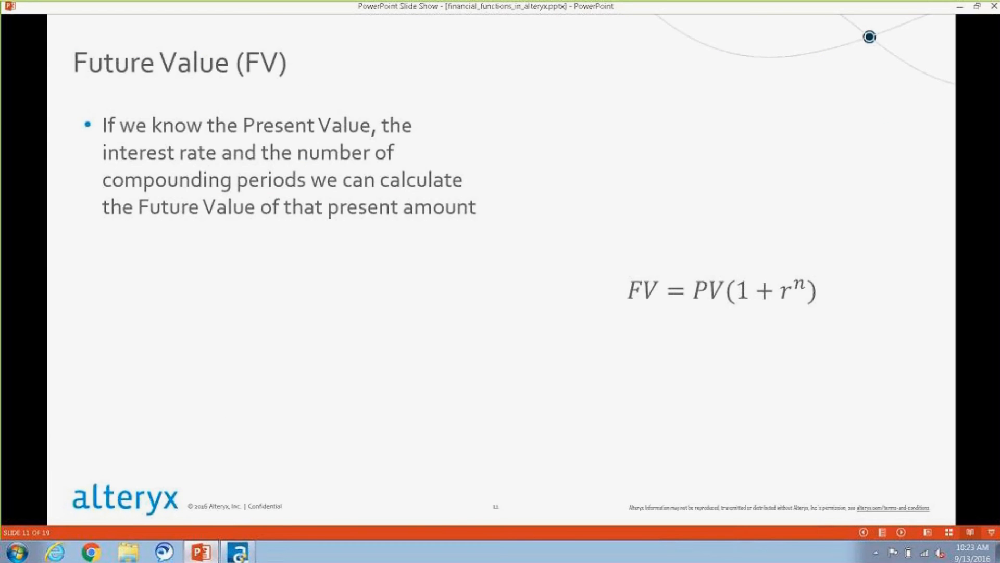
left_click(329, 349)
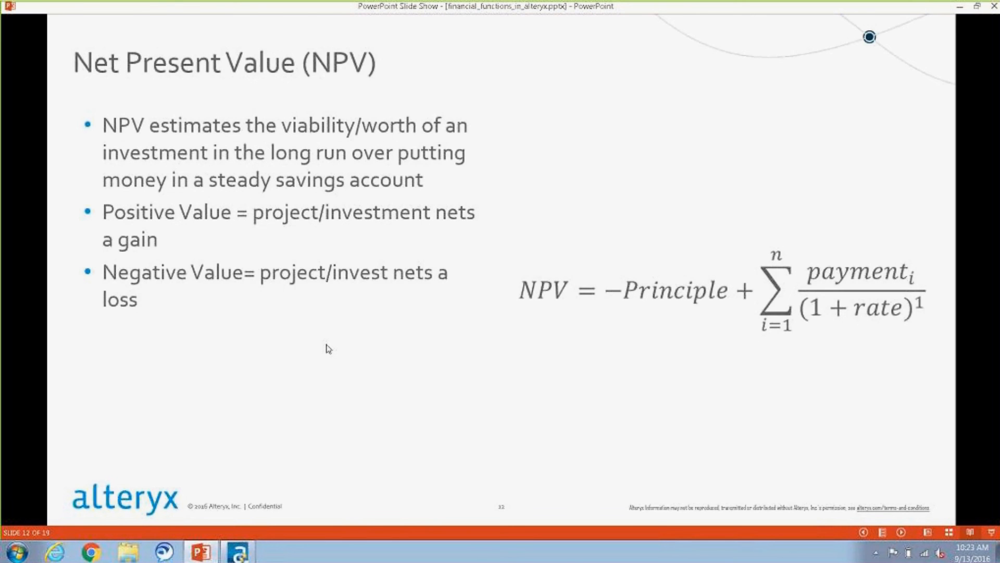
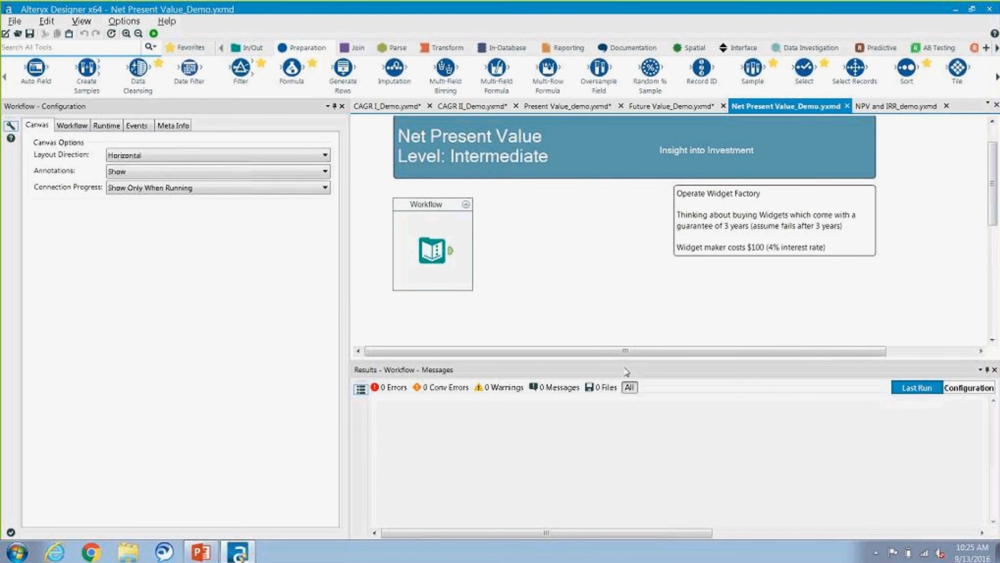
Step: Add a Cross Tab tool to the Net Present Value workflow, connected to the Text Input tool's output
left_click(433, 254)
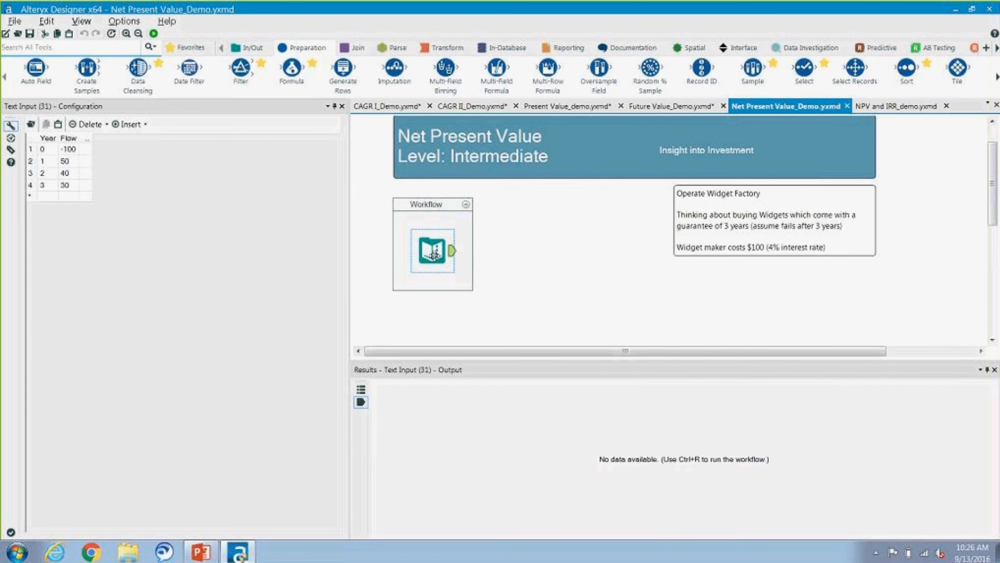
left_click(438, 49)
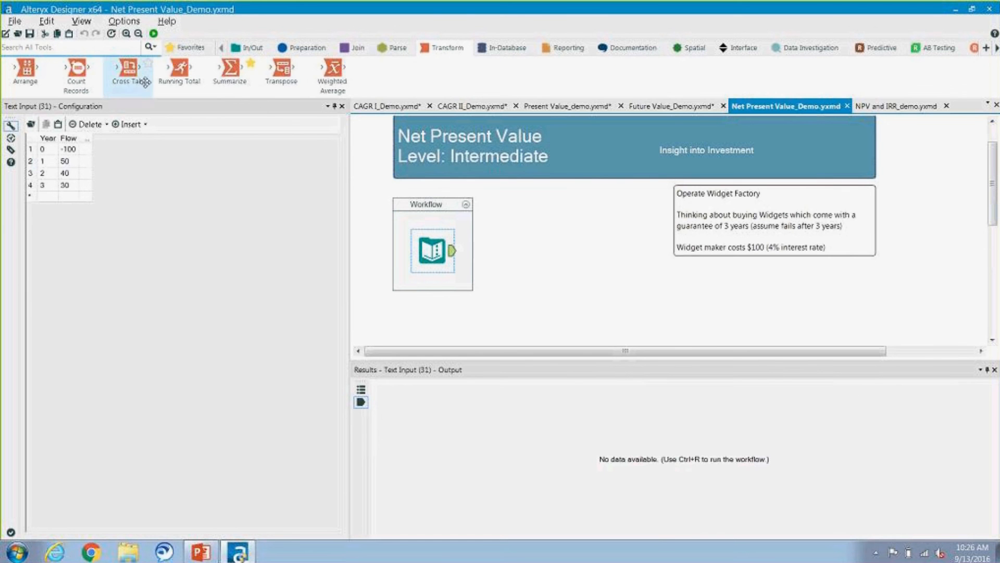
left_click_drag(129, 72, 141, 82)
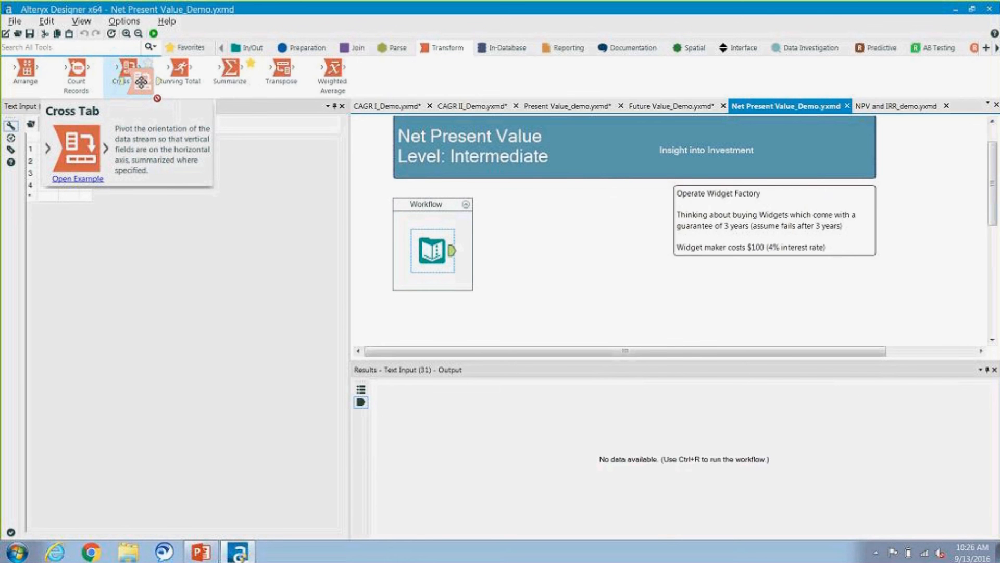
left_click_drag(141, 82, 141, 81)
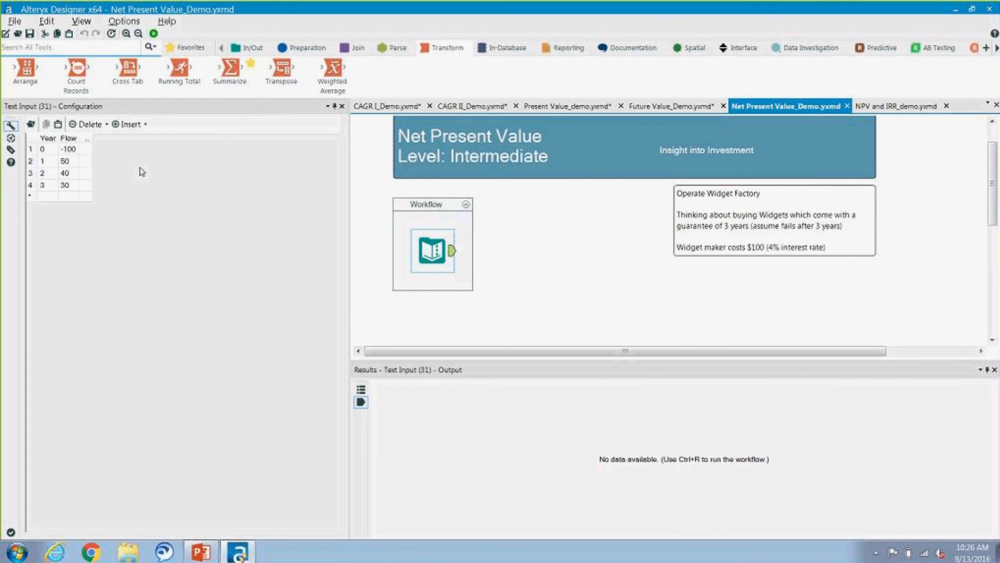
left_click_drag(128, 68, 487, 250)
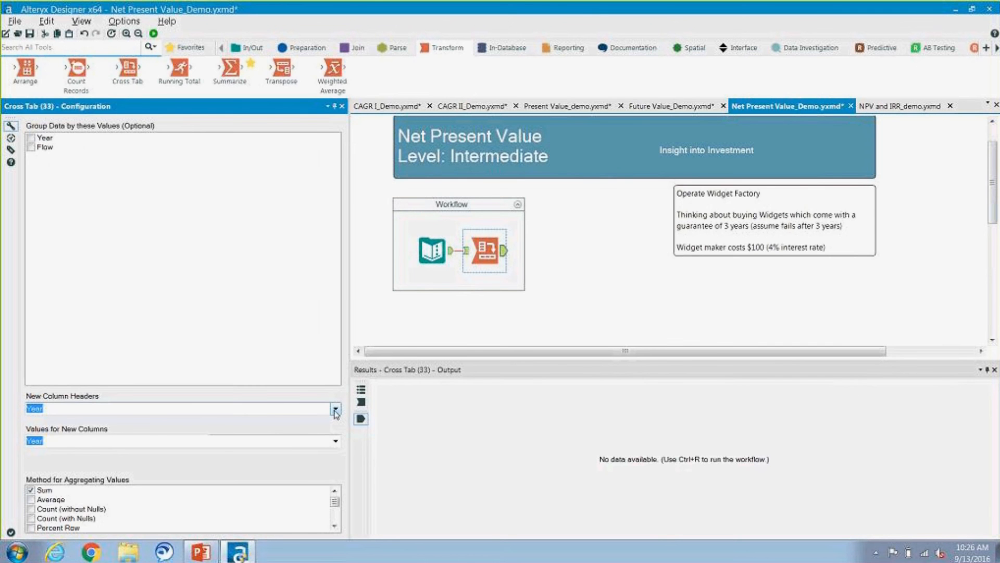
Step: Set the Cross Tab's values for new columns to Flow and run the workflow
left_click(335, 441)
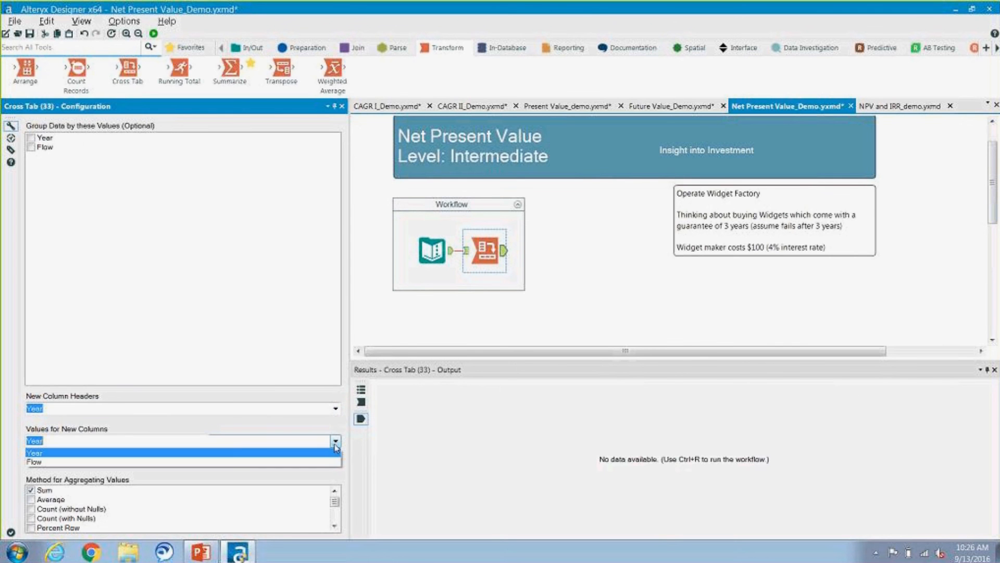
left_click(322, 462)
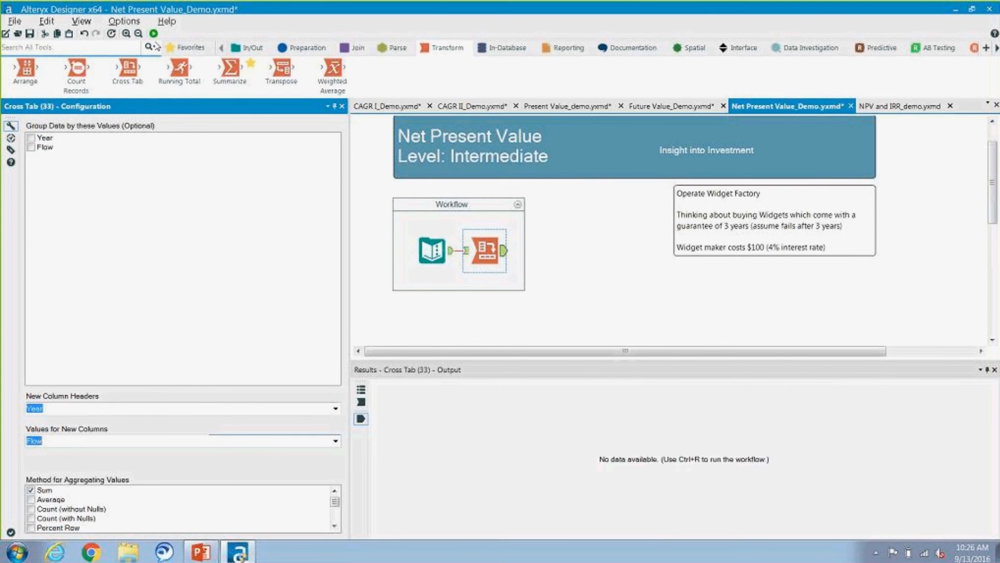
left_click(154, 34)
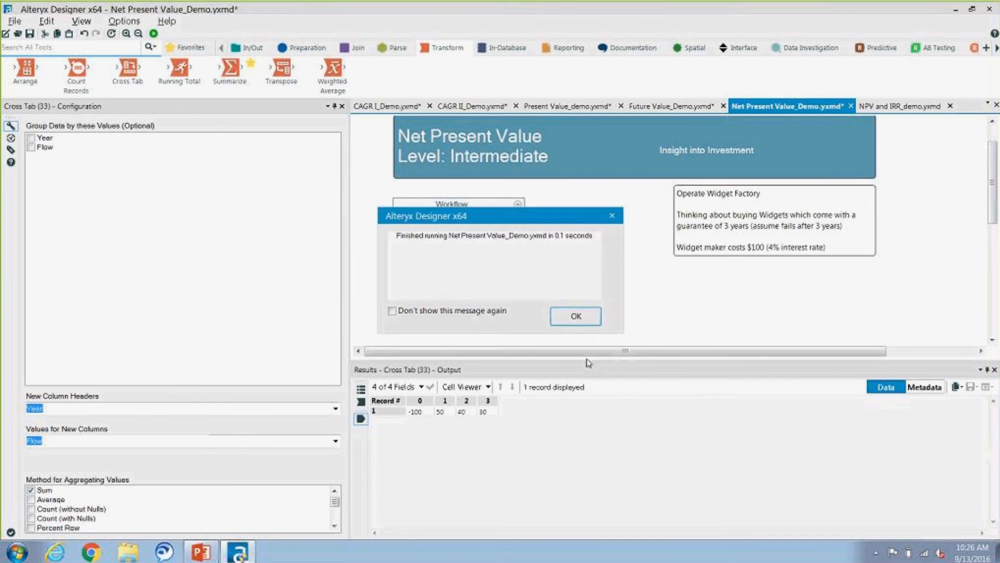
left_click(579, 319)
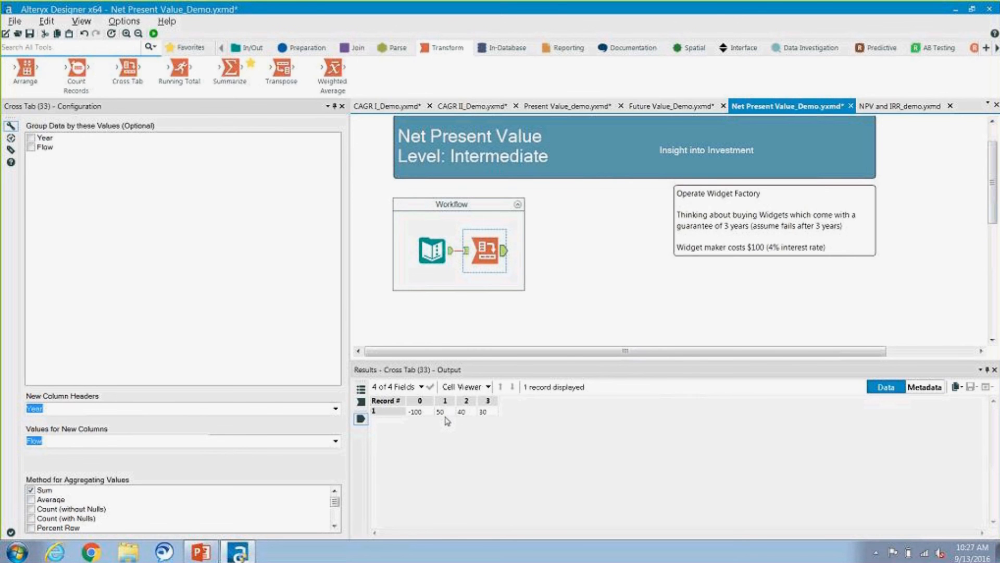
Step: Add a Formula tool after the Cross Tab and name its output field NPV
left_click(308, 47)
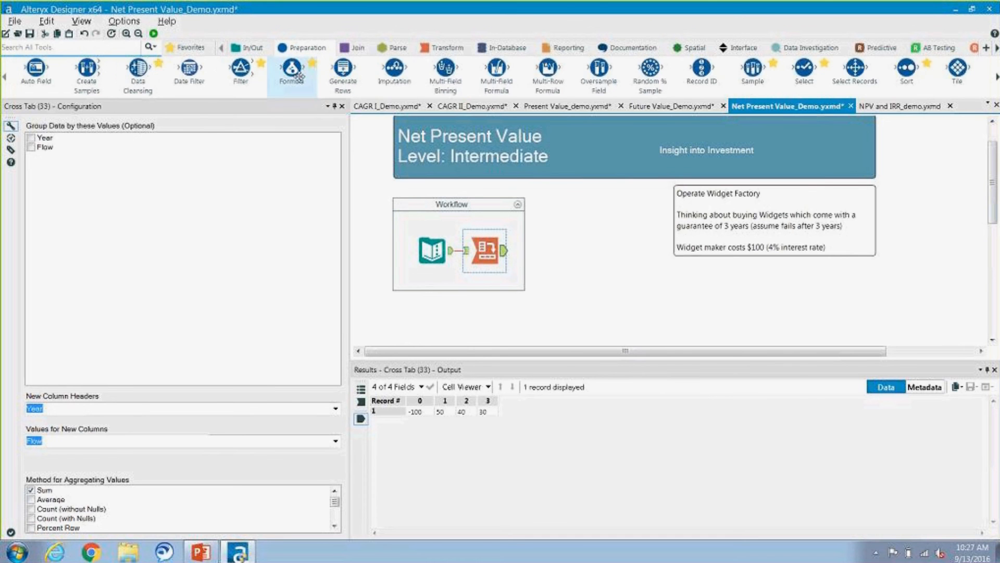
left_click_drag(292, 72, 538, 251)
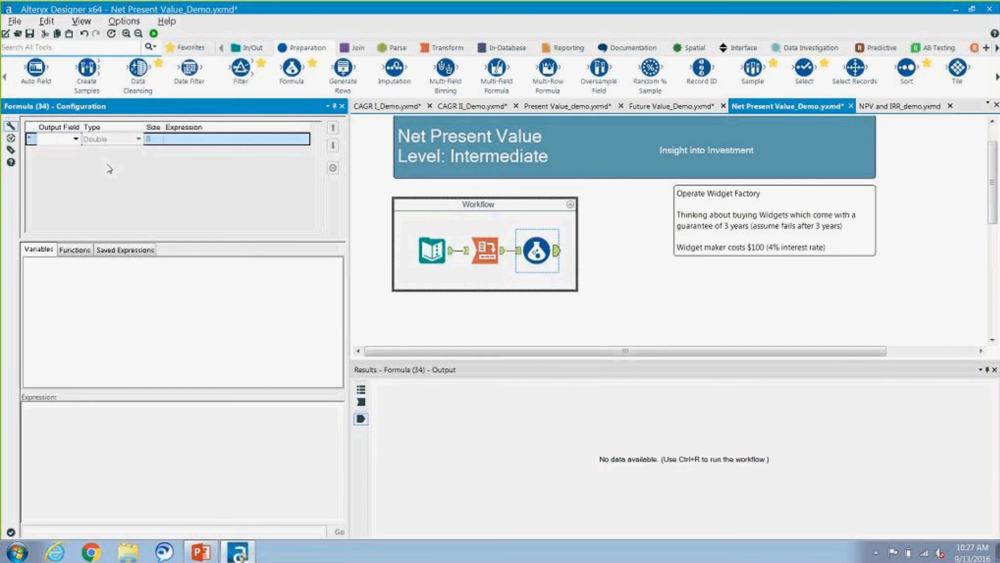
type("NPV")
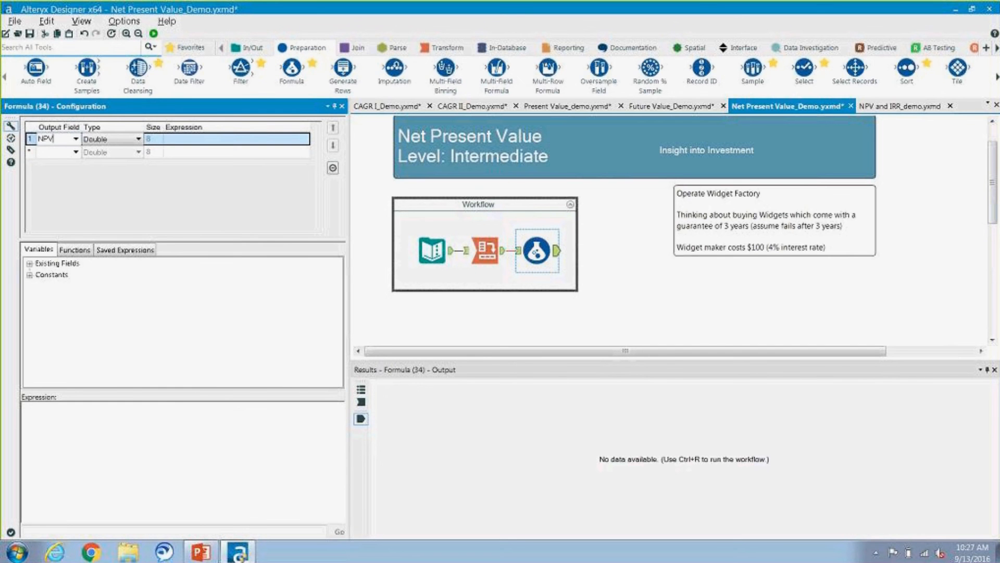
Step: Insert the FinanceNPV function from the Finance functions as the NPV field's expression
left_click(78, 254)
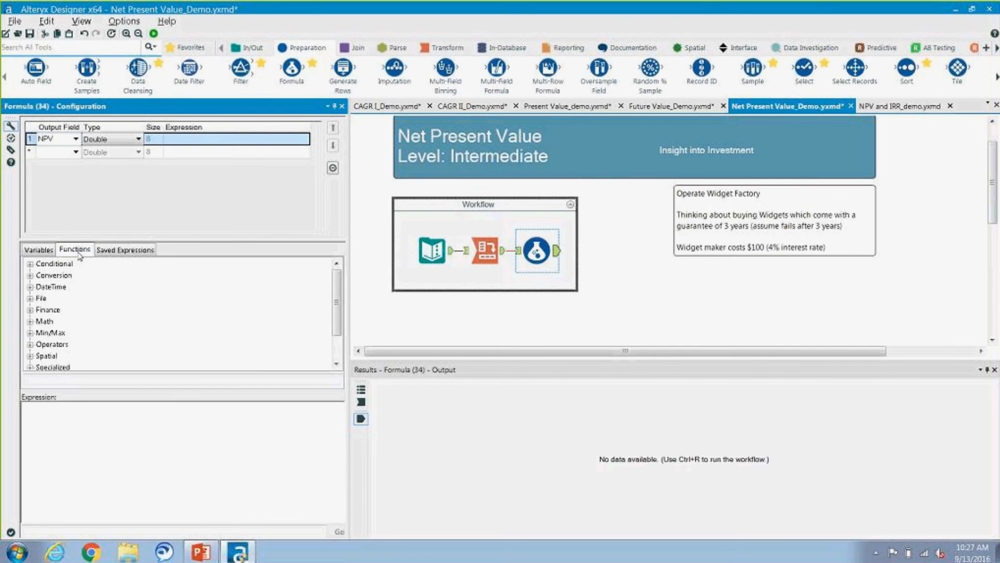
double_click(54, 310)
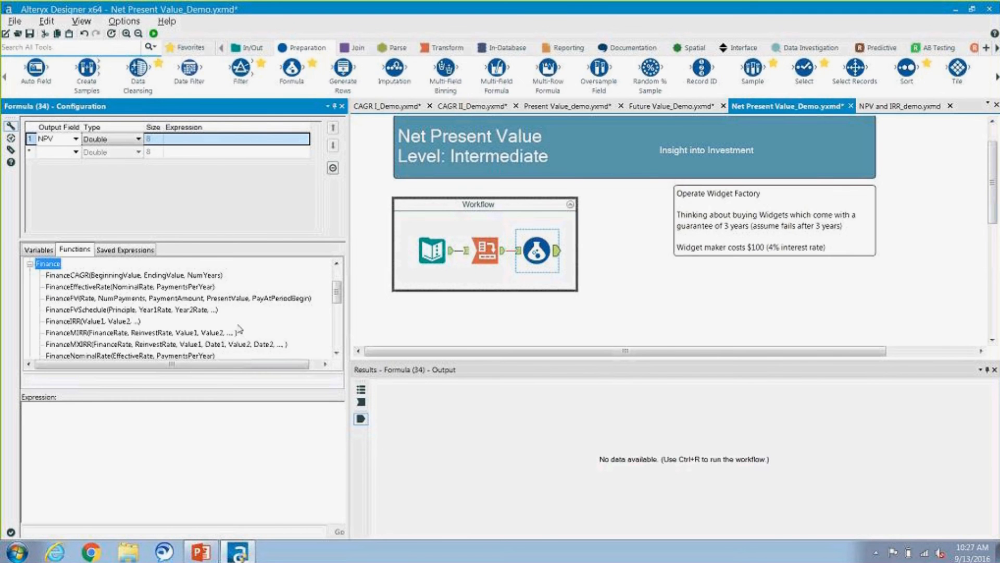
left_click(336, 354)
left_click(336, 354)
left_click(336, 354)
left_click(336, 354)
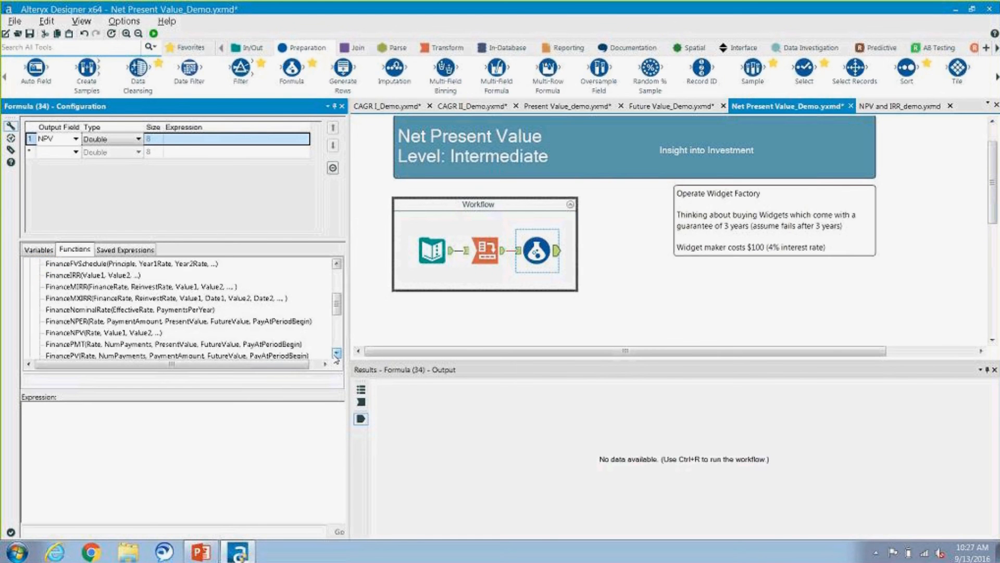
left_click(336, 354)
double_click(151, 321)
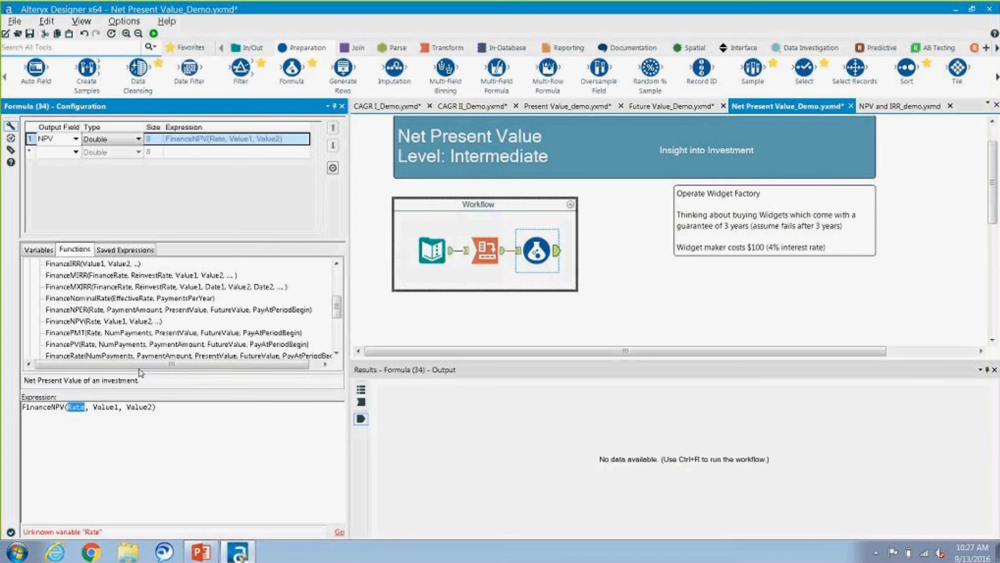
Step: Replace the Rate argument of the FinanceNPV expression with 0.04
key("Delete")
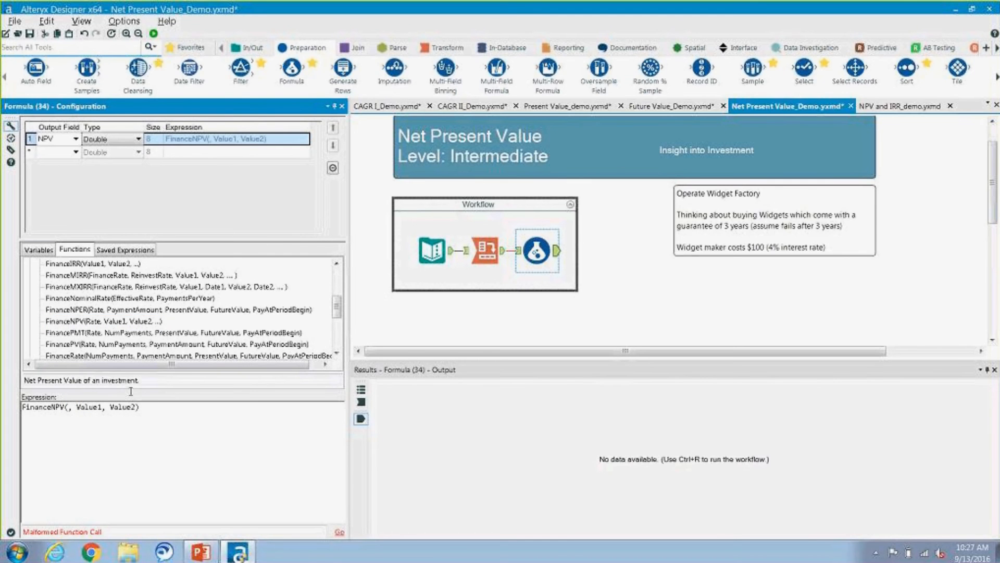
left_click(39, 249)
left_click(56, 263)
double_click(56, 263)
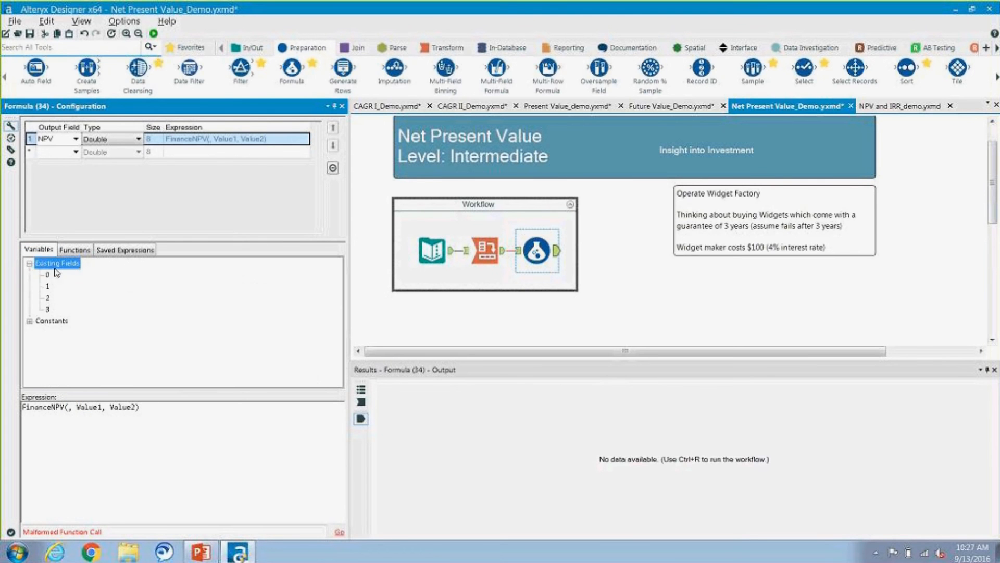
left_click(69, 407)
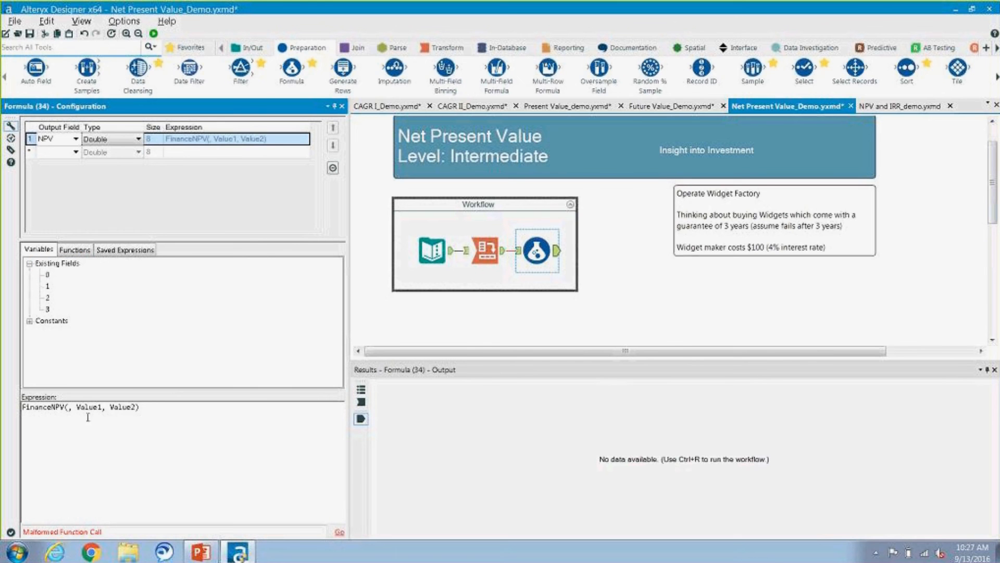
type("0.04")
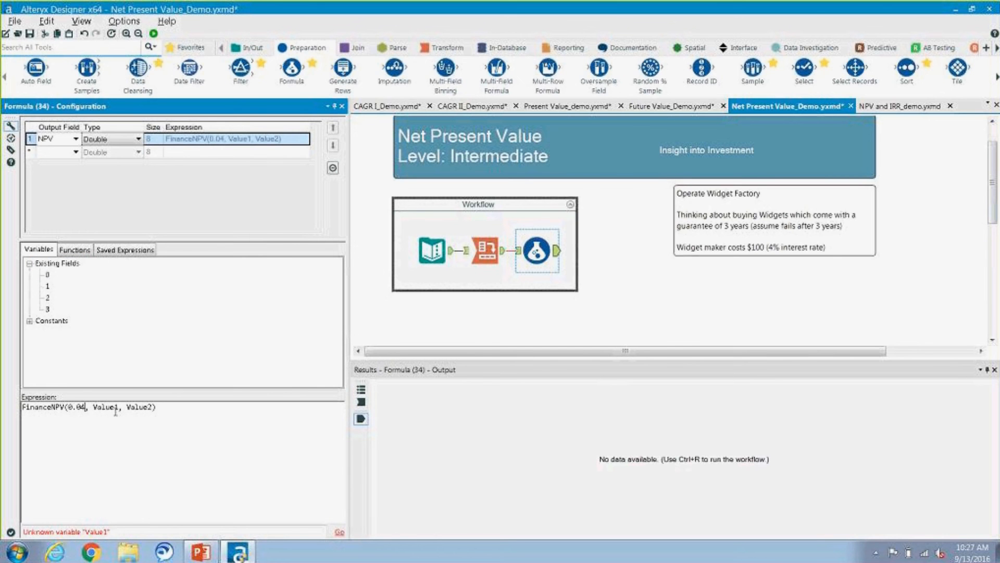
Step: Replace the Value1 argument of the FinanceNPV expression with the existing field [0]
key("BackSpace")
key("BackSpace")
key("BackSpace")
key("BackSpace")
key("BackSpace")
key("BackSpace")
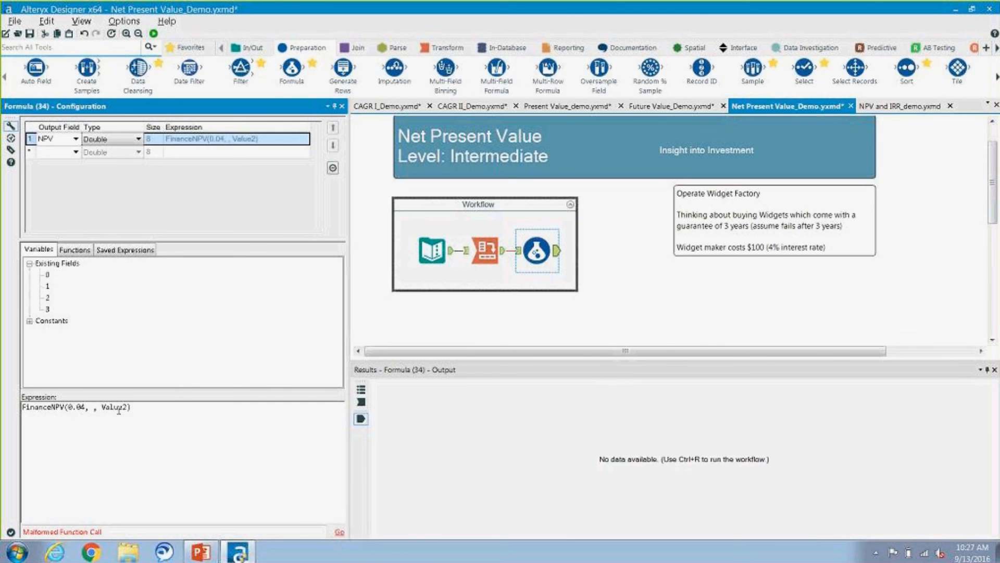
double_click(47, 275)
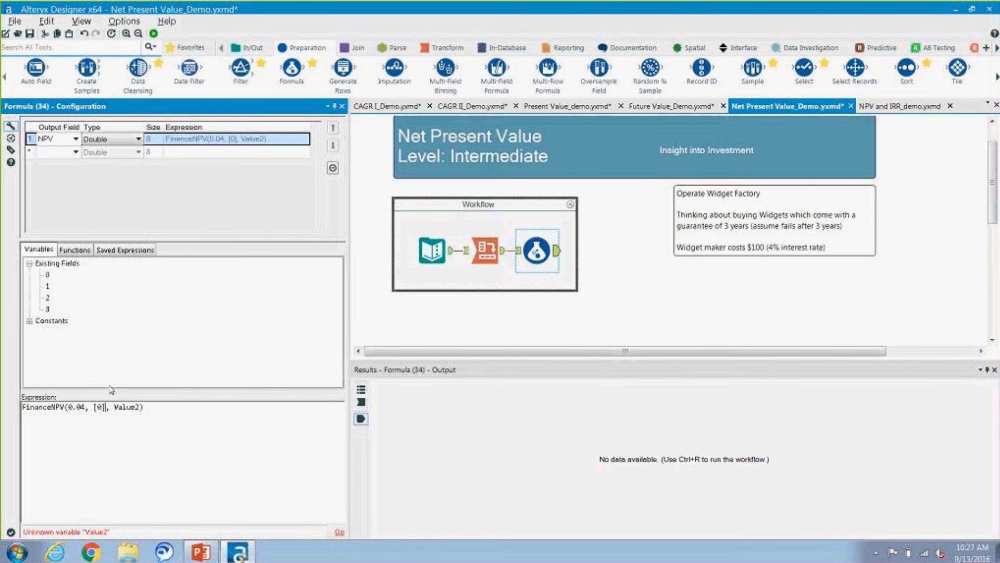
Step: Replace the Value2 argument of the FinanceNPV expression with the existing field [1]
left_click(141, 407)
key("BackSpace")
key("BackSpace")
key("BackSpace")
key("BackSpace")
key("BackSpace")
key("BackSpace")
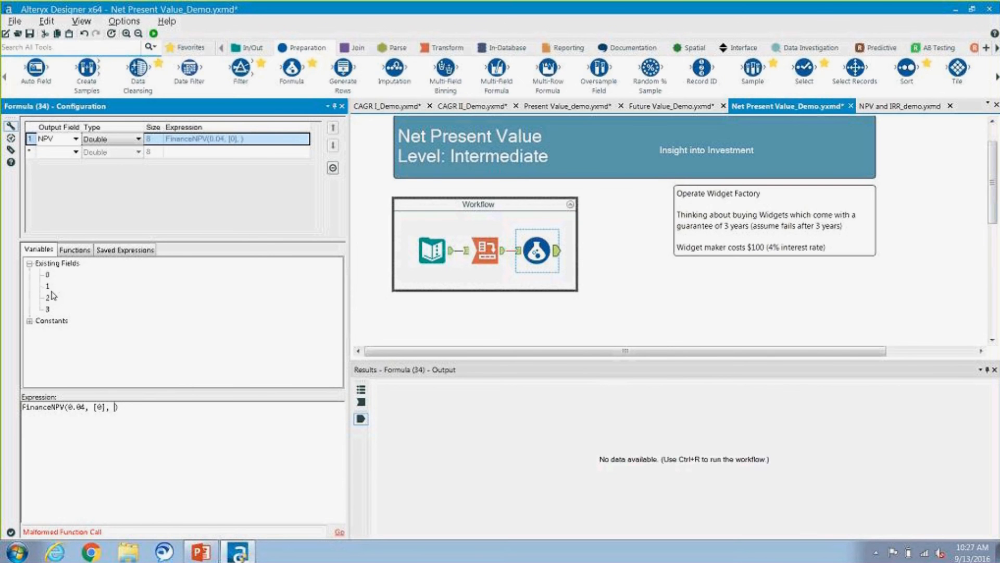
double_click(47, 286)
Step: Append the fields [2] and [3] as further comma-separated arguments of the FinanceNPV expression and run the workflow
type(",")
double_click(47, 297)
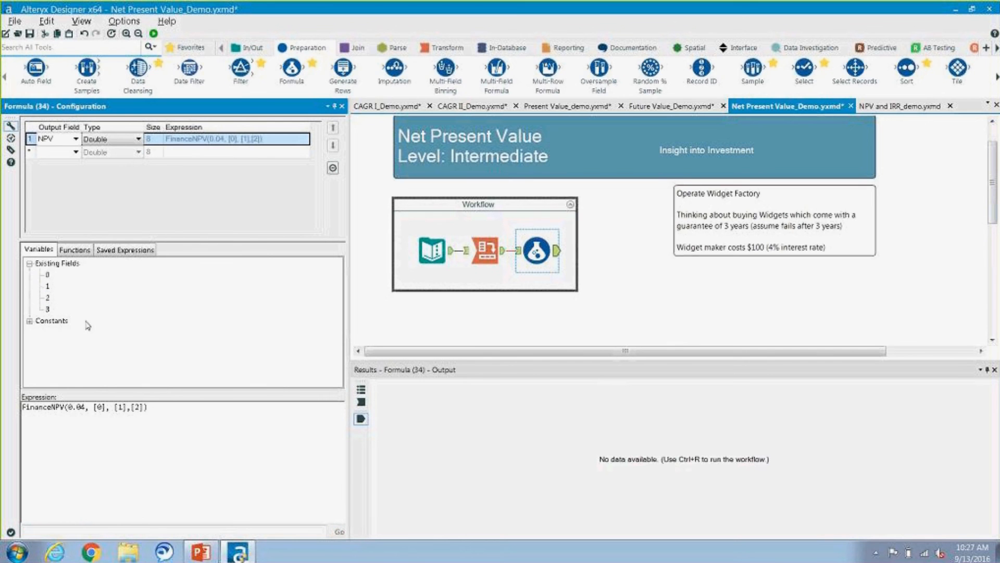
type(",")
left_click(48, 309)
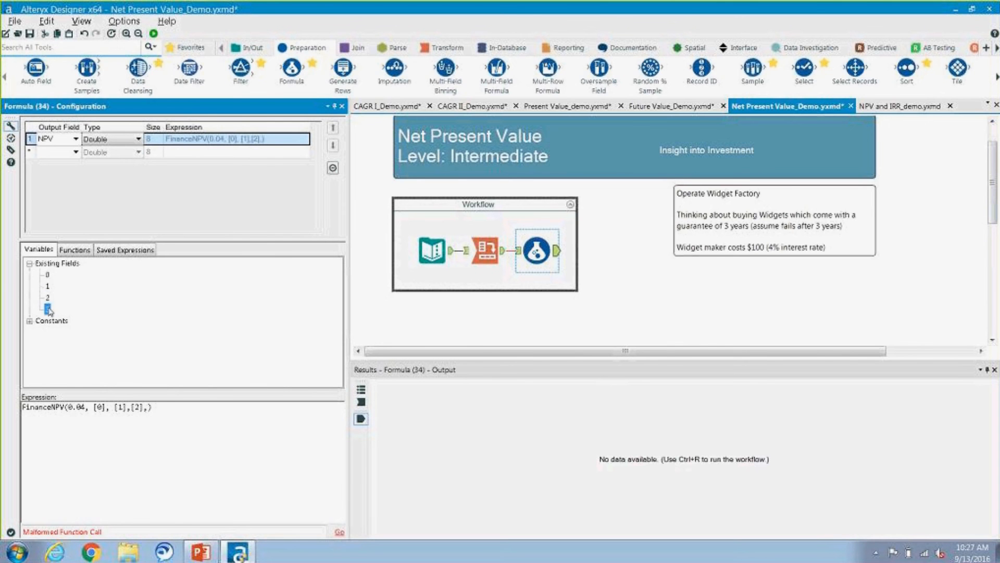
double_click(48, 309)
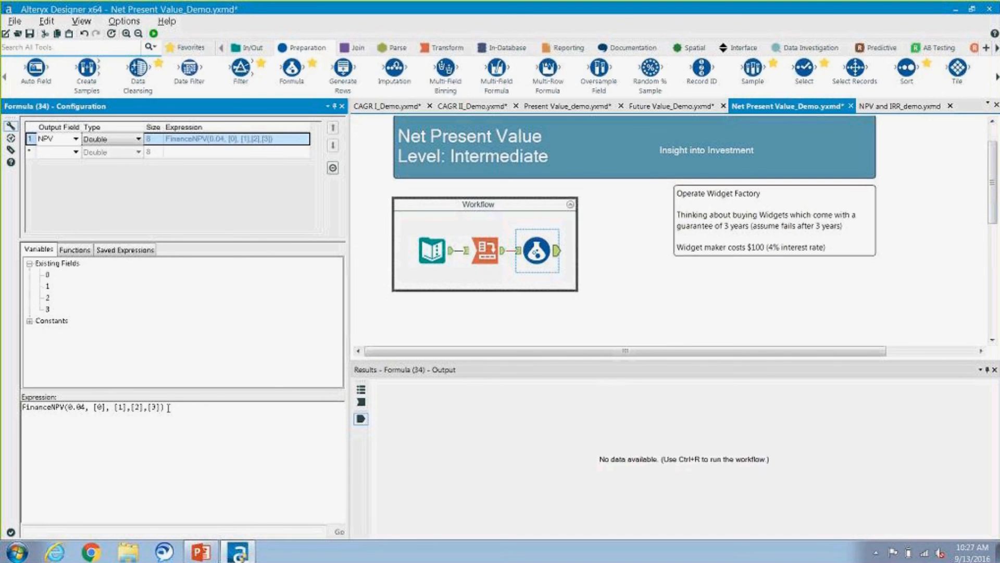
left_click(154, 34)
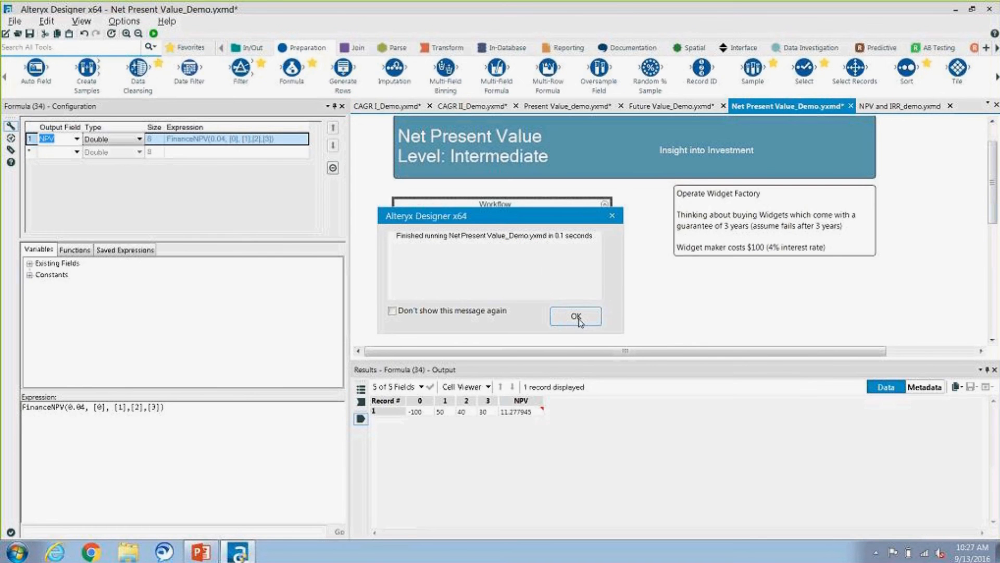
left_click(577, 316)
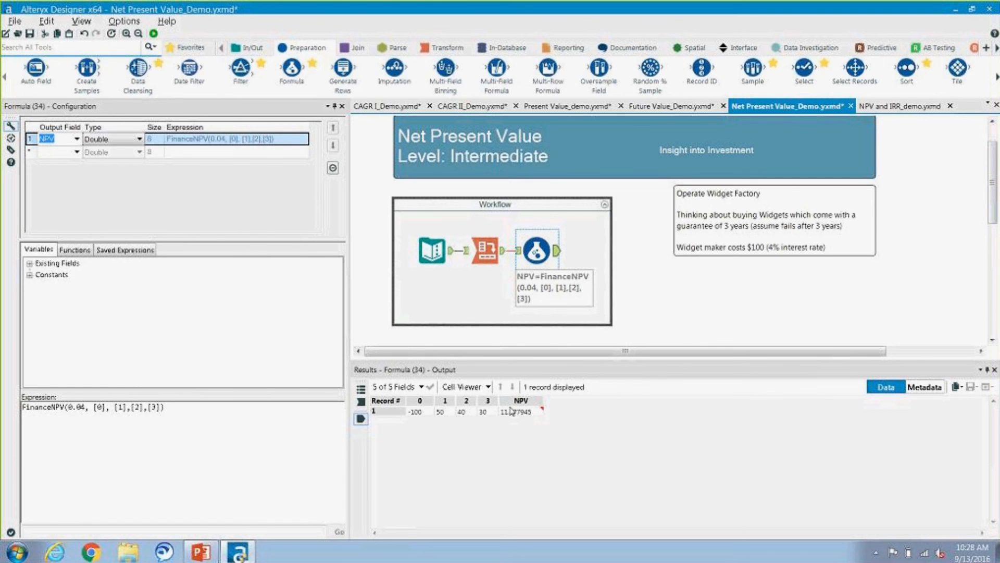
Step: Switch to the PowerPoint slide show and advance to the Internal Rate of Return (IRR) slide
left_click(205, 557)
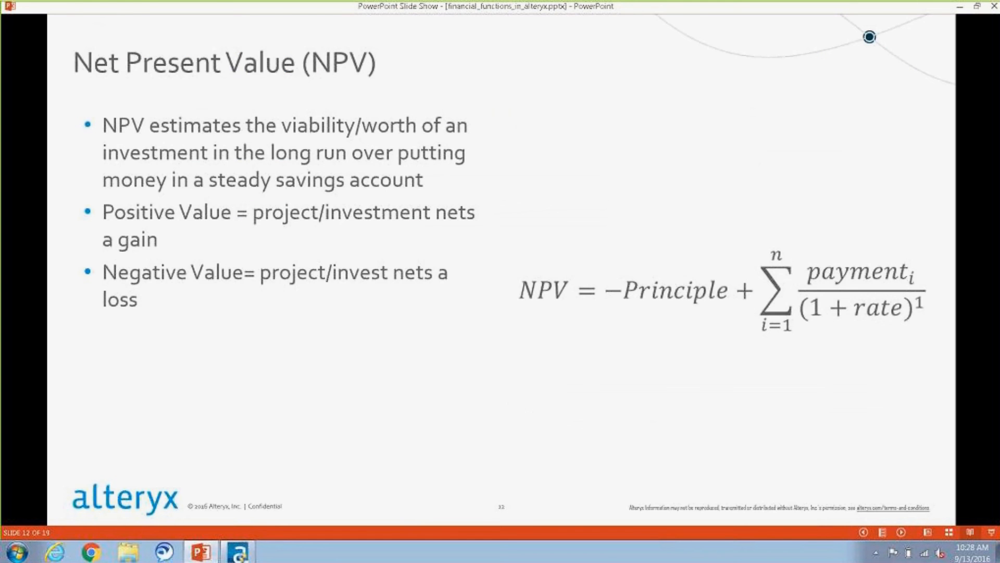
key("Right")
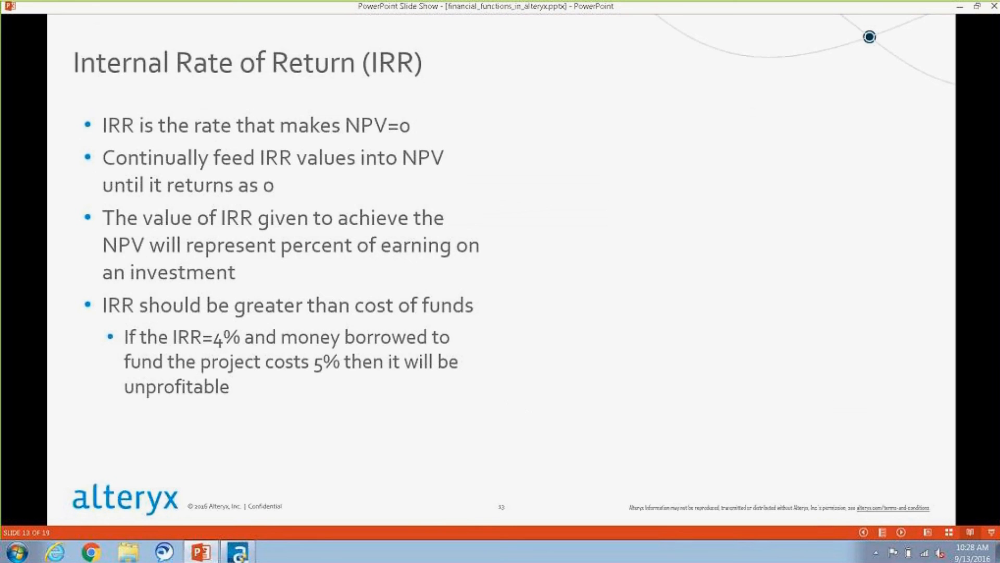
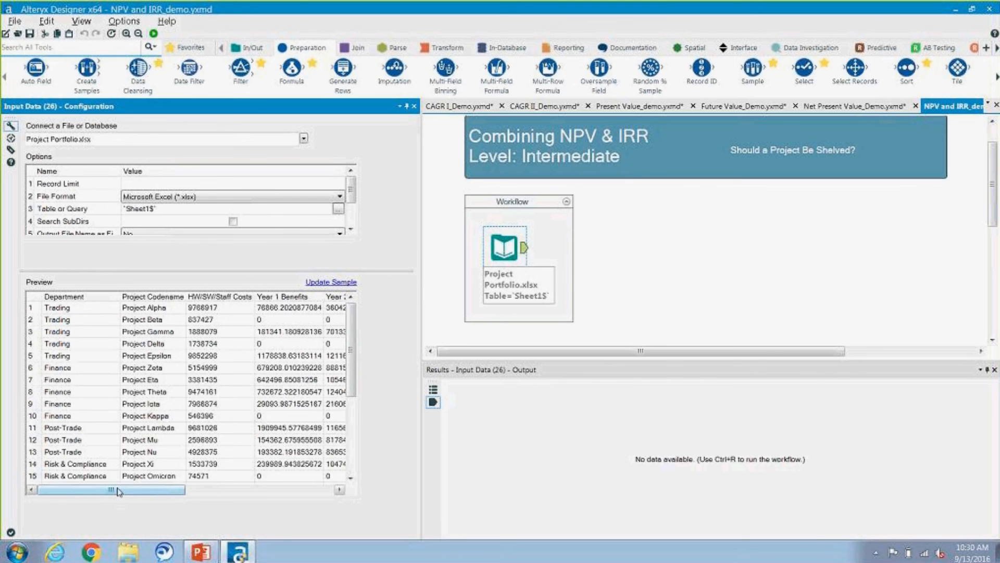
Step: Add a Formula tool after the Project Portfolio.xlsx input in the workflow and name its output field NPV
left_click_drag(129, 489, 96, 507)
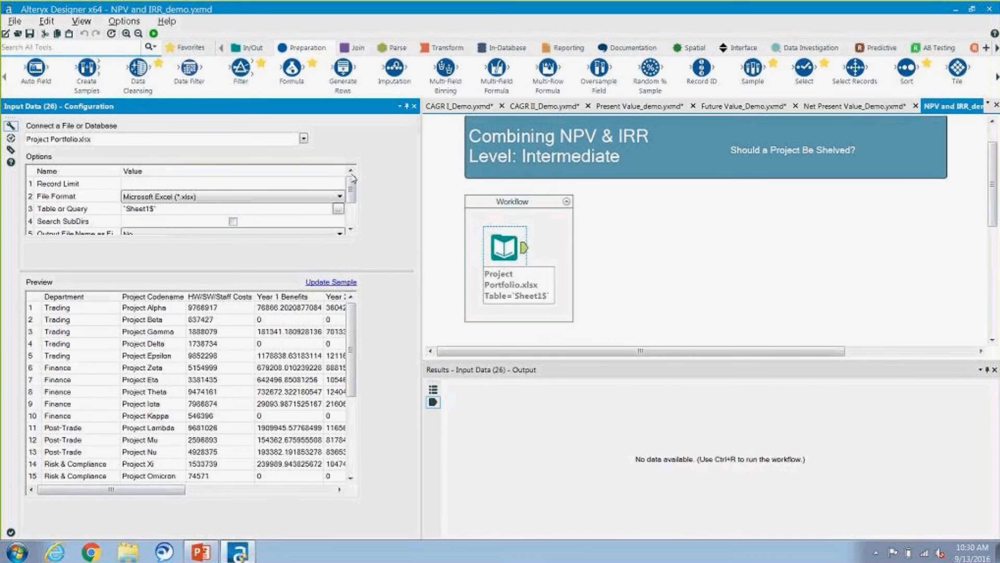
left_click_drag(292, 68, 566, 250)
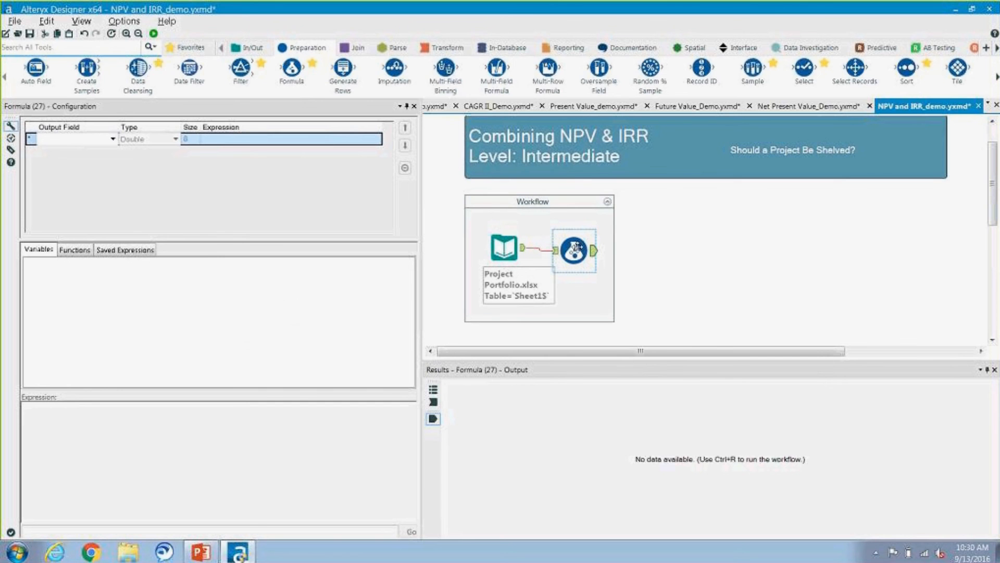
left_click(60, 143)
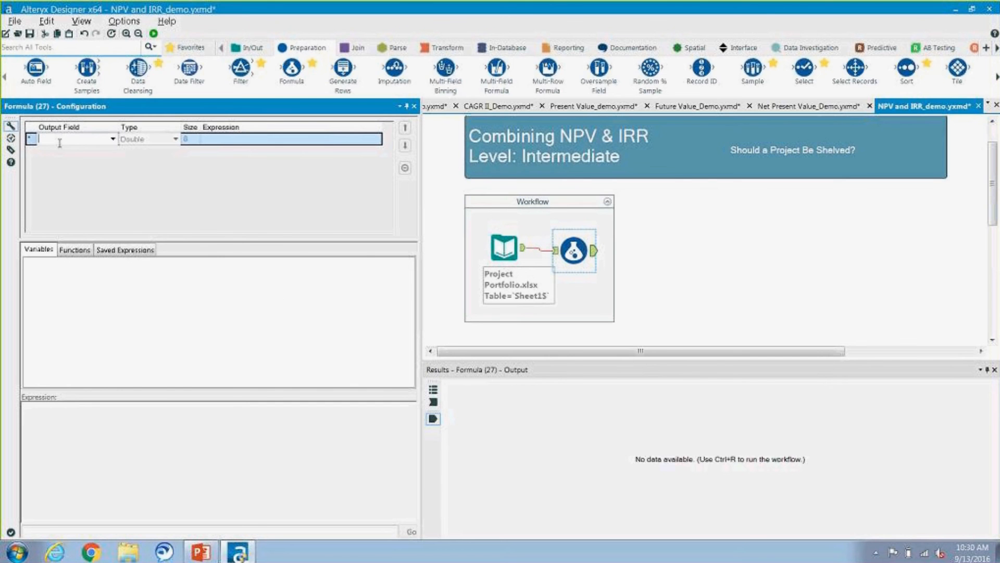
type("NPV")
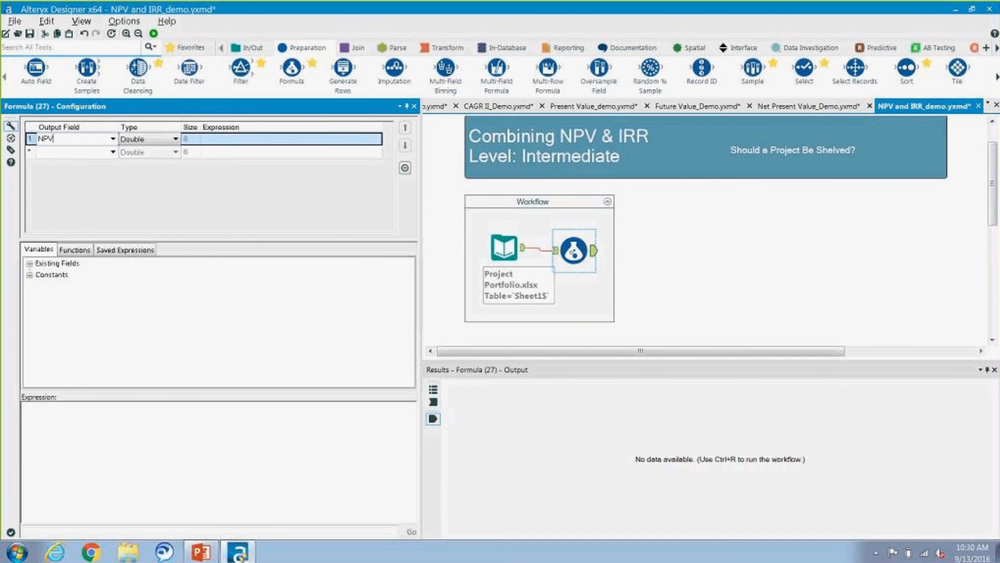
Step: Insert the FinanceNPV function from the Finance category as the expression of the NPV field
left_click(82, 249)
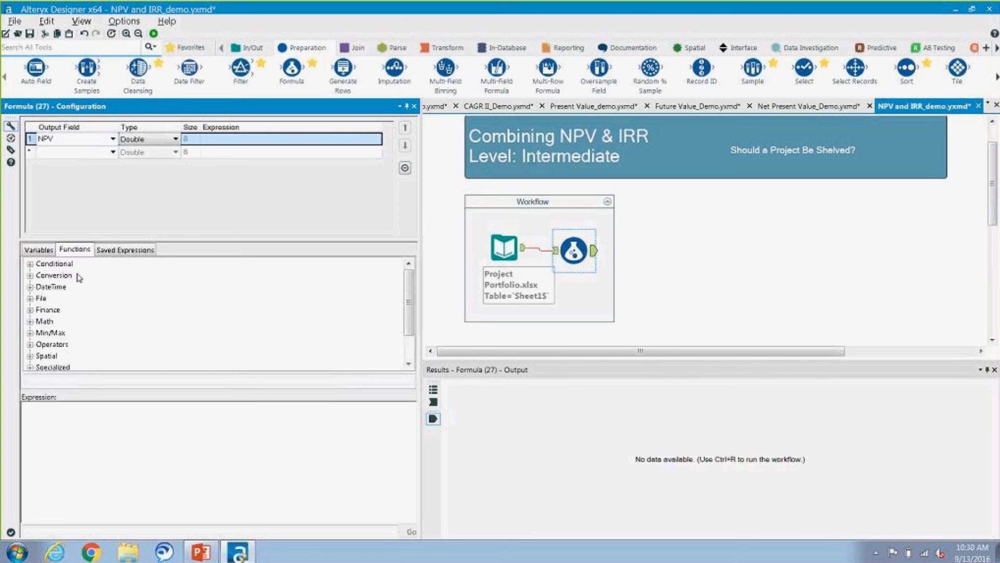
double_click(51, 311)
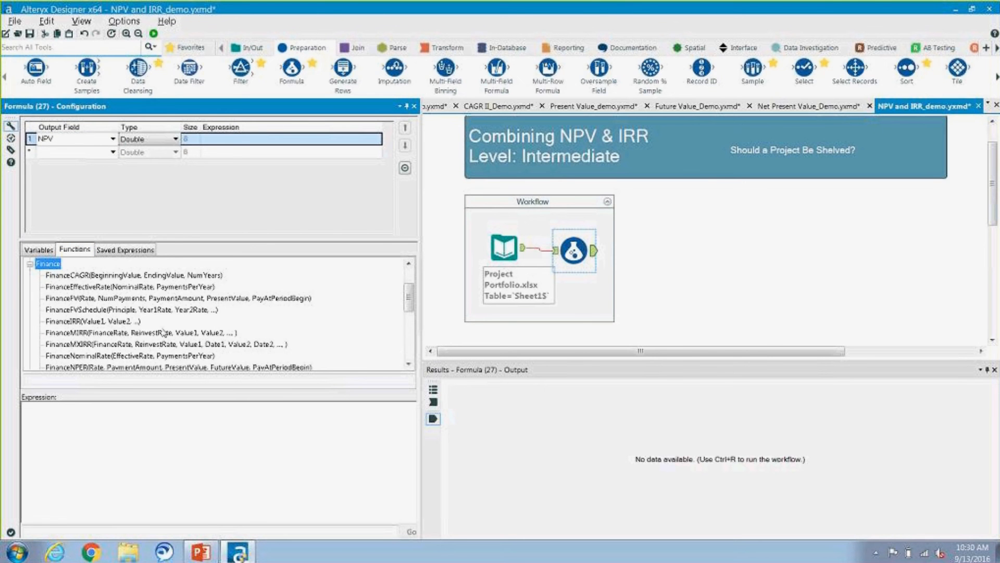
left_click(408, 364)
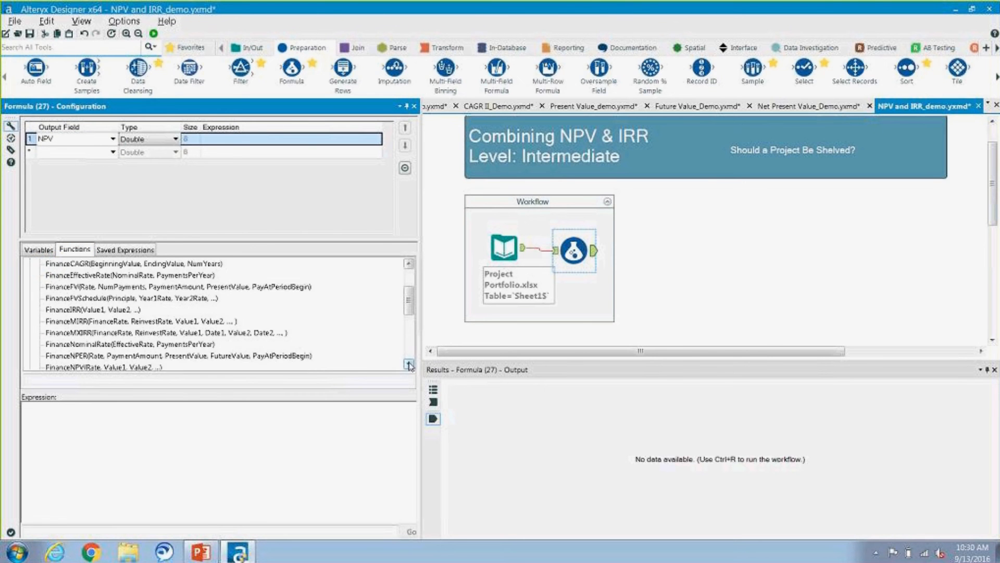
left_click(409, 365)
left_click(409, 364)
double_click(156, 345)
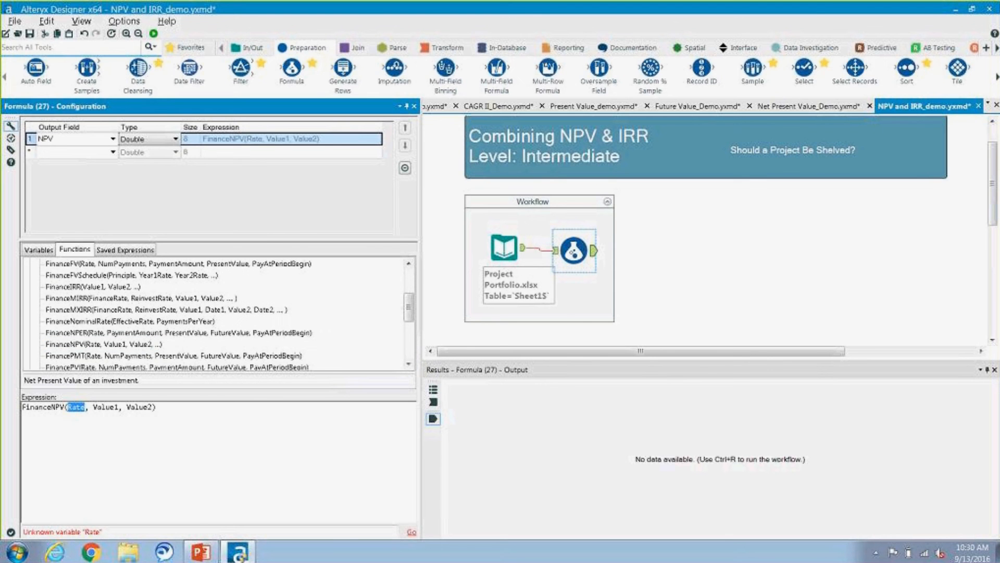
Step: Replace the Rate argument of the FinanceNPV expression with 0.05
key("BackSpace")
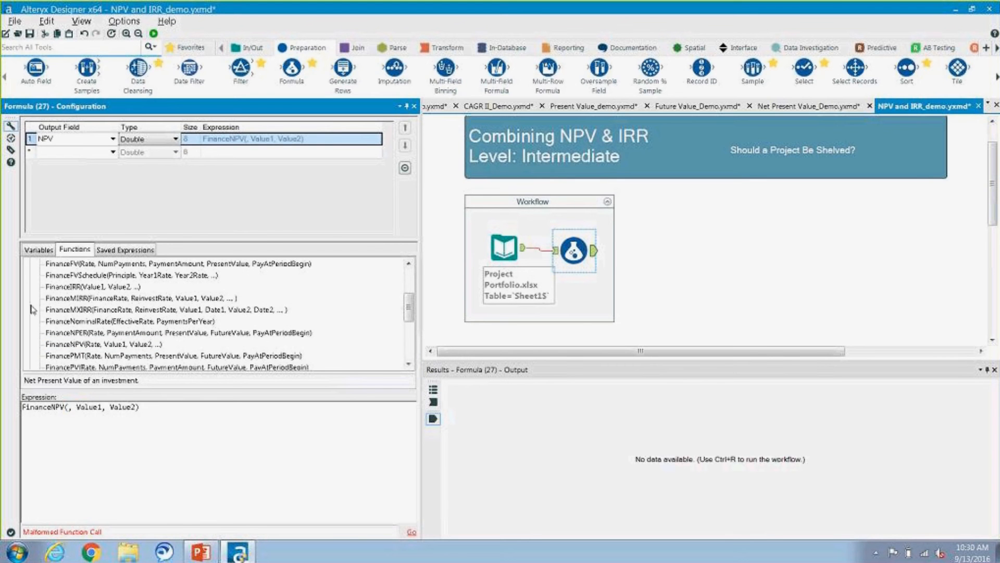
left_click(39, 249)
double_click(58, 263)
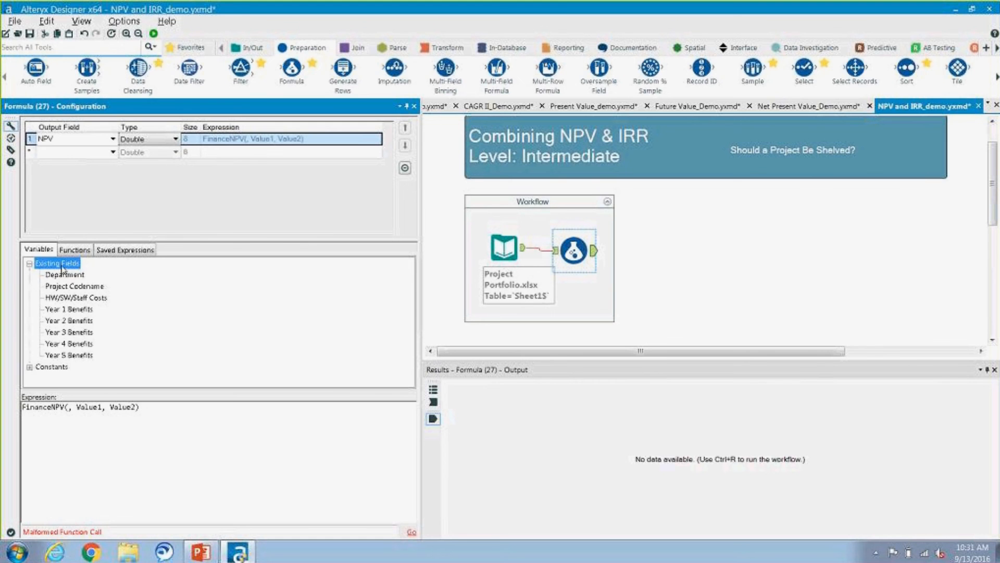
left_click(68, 407)
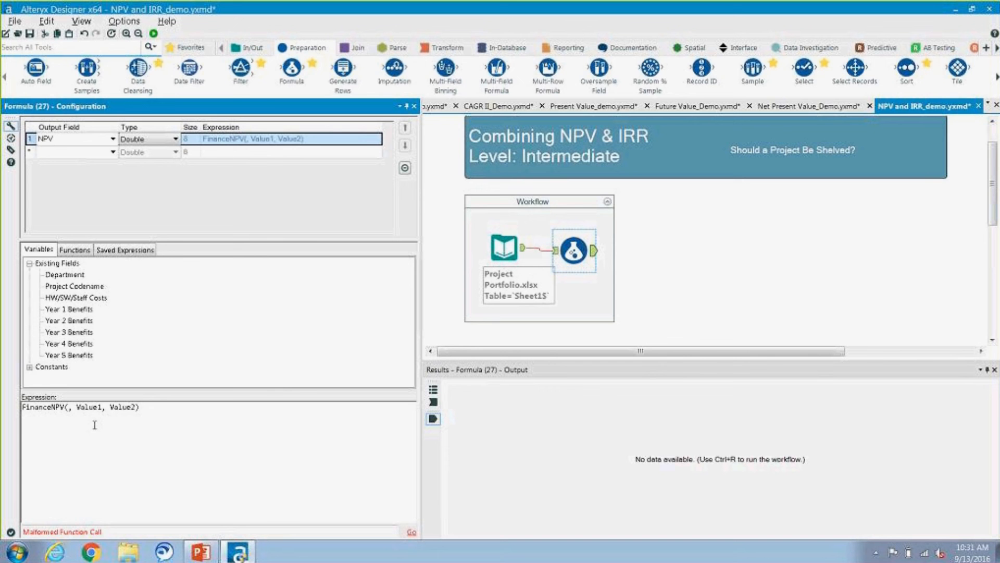
type("0.05")
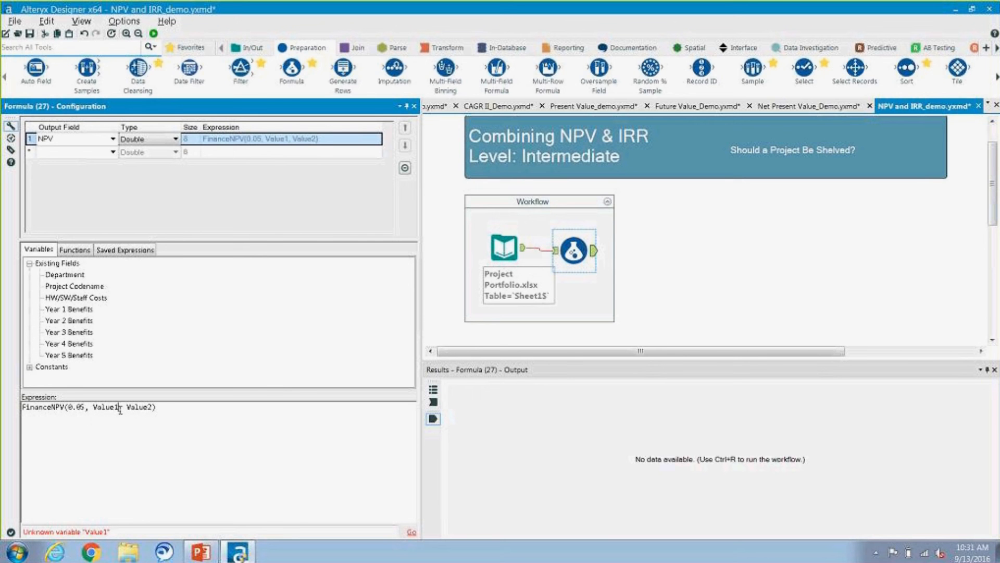
Step: Replace the Value1 argument of the FinanceNPV expression with the negated field -[HW/SW/Staff Costs]
key("BackSpace")
key("BackSpace")
key("BackSpace")
key("BackSpace")
key("BackSpace")
key("BackSpace")
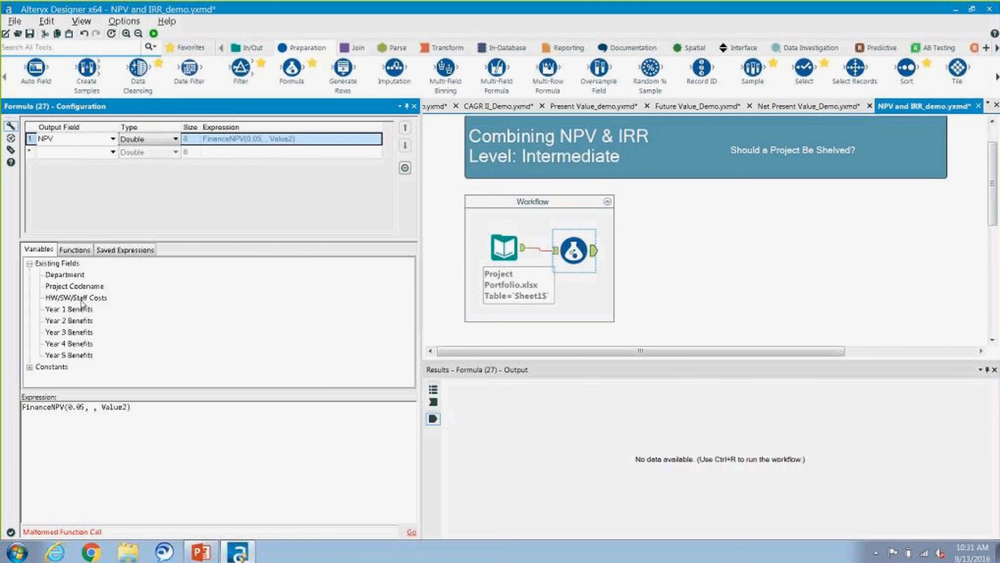
double_click(82, 299)
left_click(92, 409)
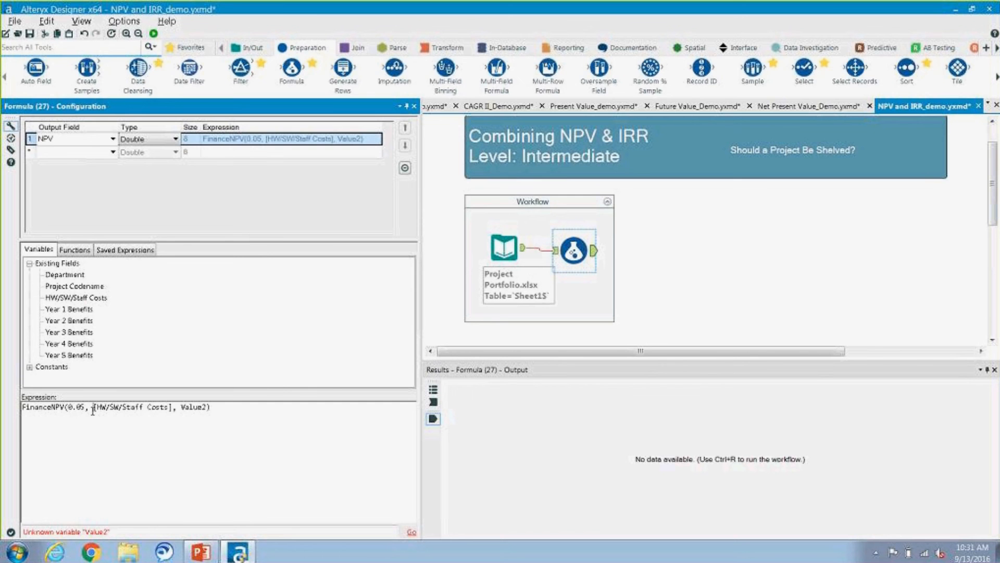
type("-")
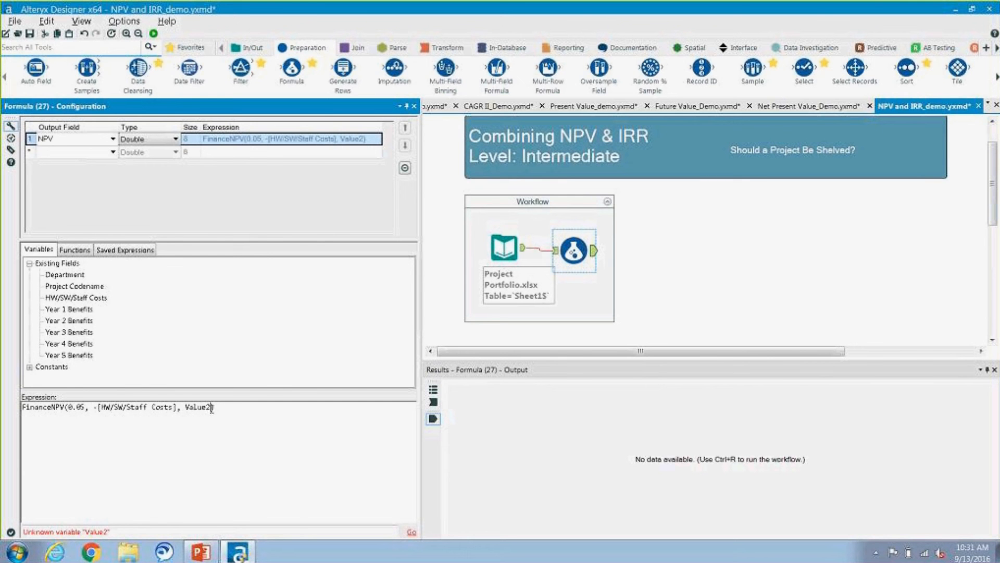
Step: Replace the Value2 argument of the FinanceNPV expression with the comma-separated fields [Year 1 Benefits] and [Year 2 Benefits]
key("BackSpace")
key("BackSpace")
key("BackSpace")
key("BackSpace")
key("BackSpace")
key("BackSpace")
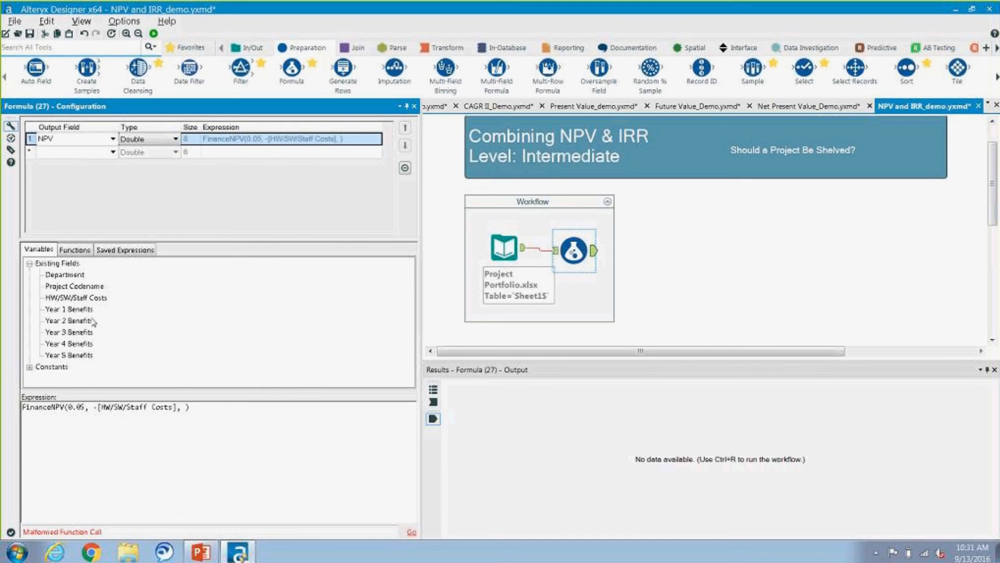
double_click(83, 310)
type(",")
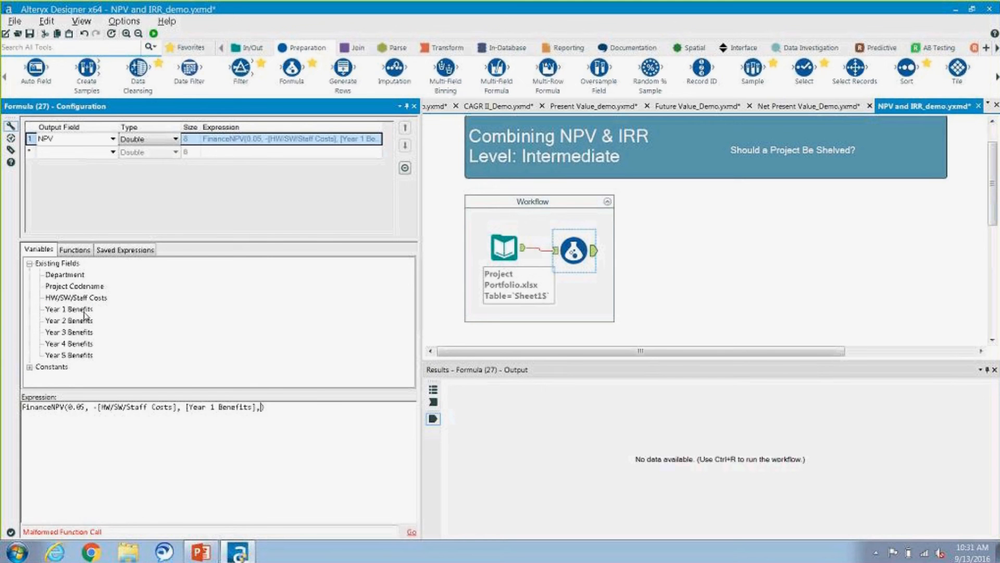
double_click(78, 321)
type(",")
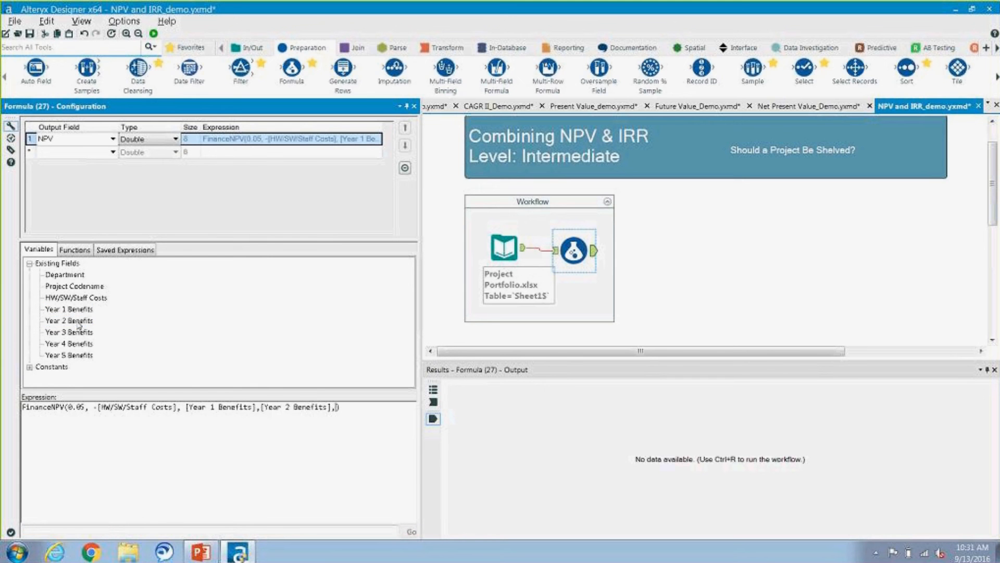
Step: Append the fields [Year 3 Benefits], [Year 4 Benefits] and [Year 5 Benefits] as further comma-separated arguments of the FinanceNPV expression
left_click(78, 334)
double_click(77, 333)
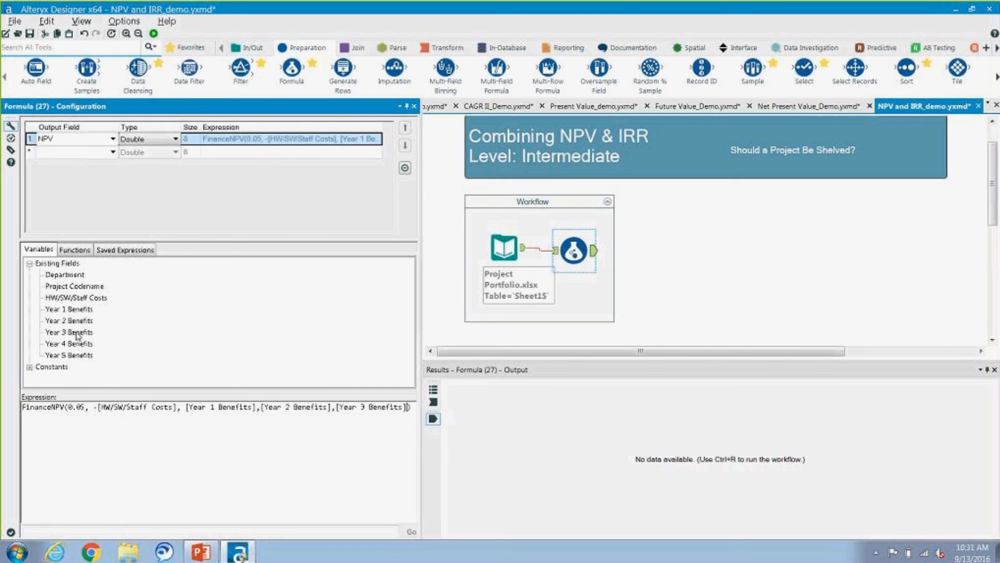
type(",")
double_click(77, 346)
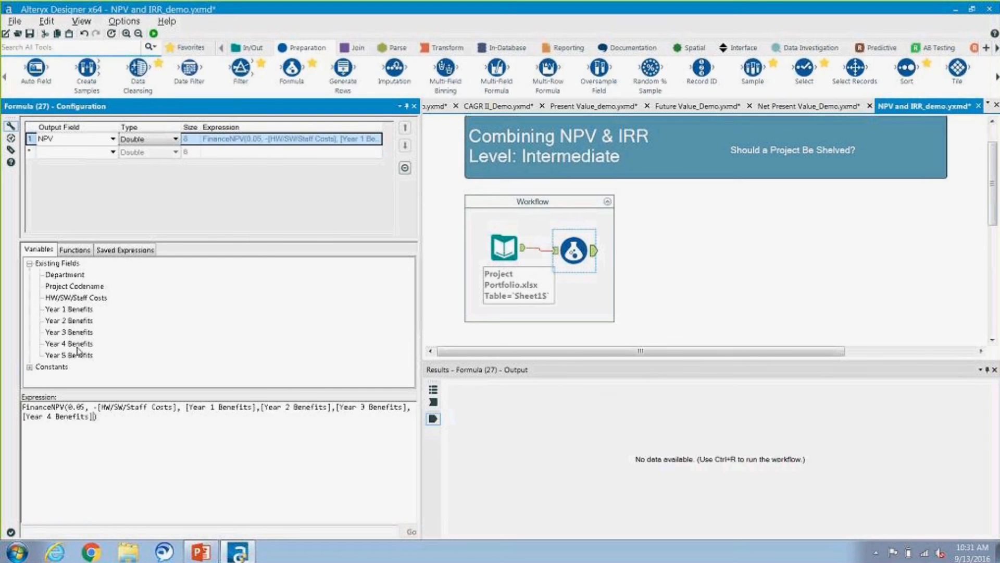
type(",")
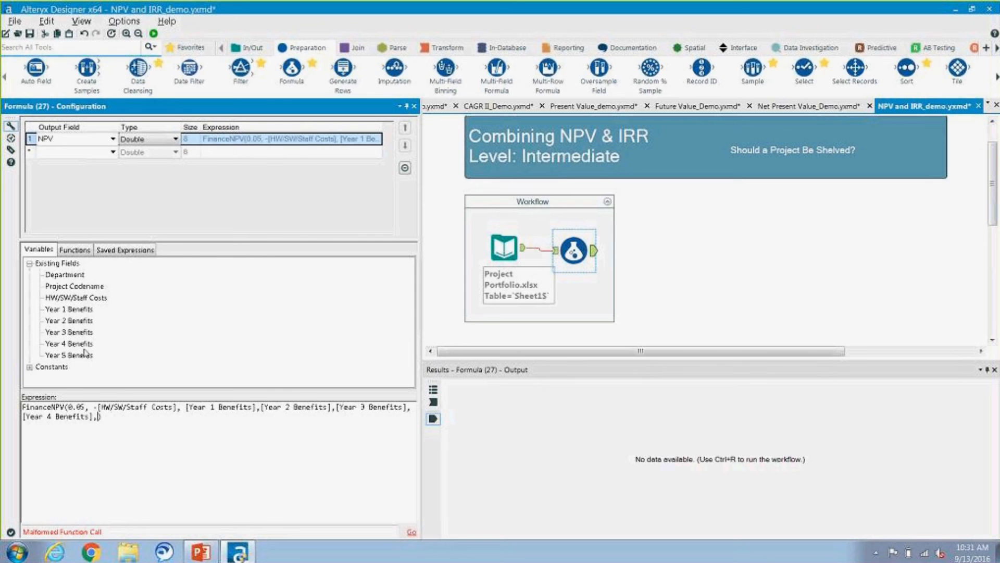
double_click(87, 355)
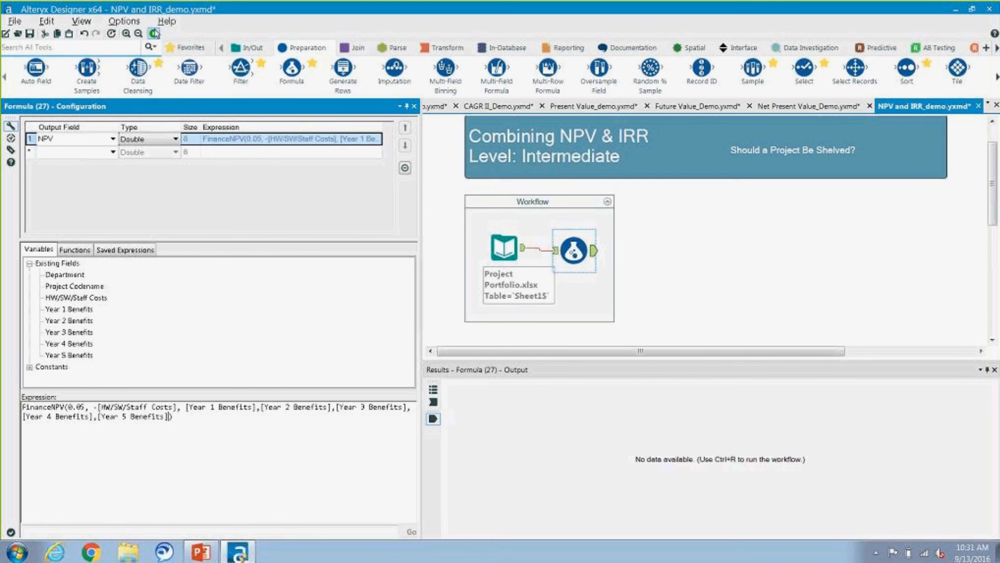
Step: Run the workflow and review the NPV column across all output records
left_click(153, 34)
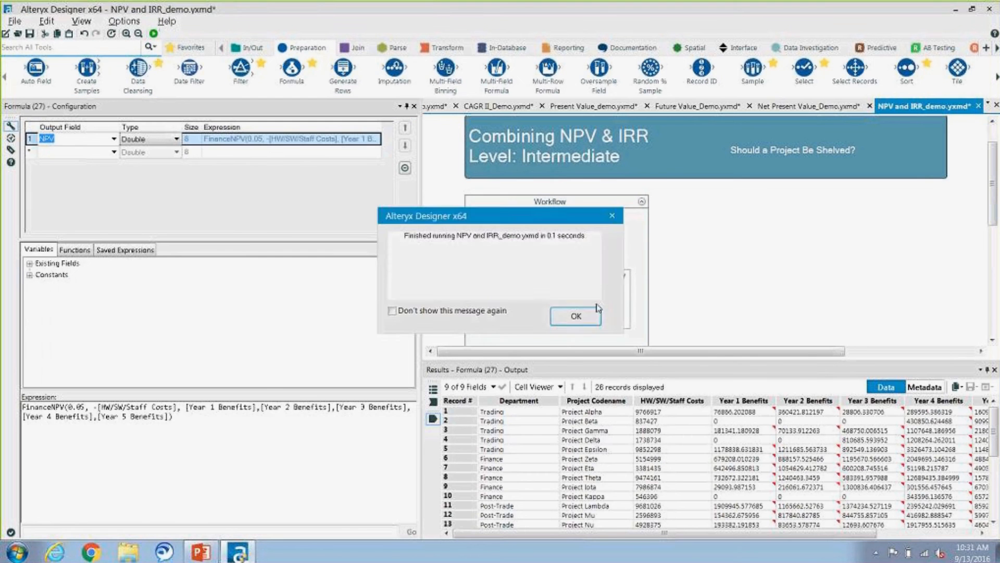
left_click(587, 313)
left_click_drag(693, 535, 833, 541)
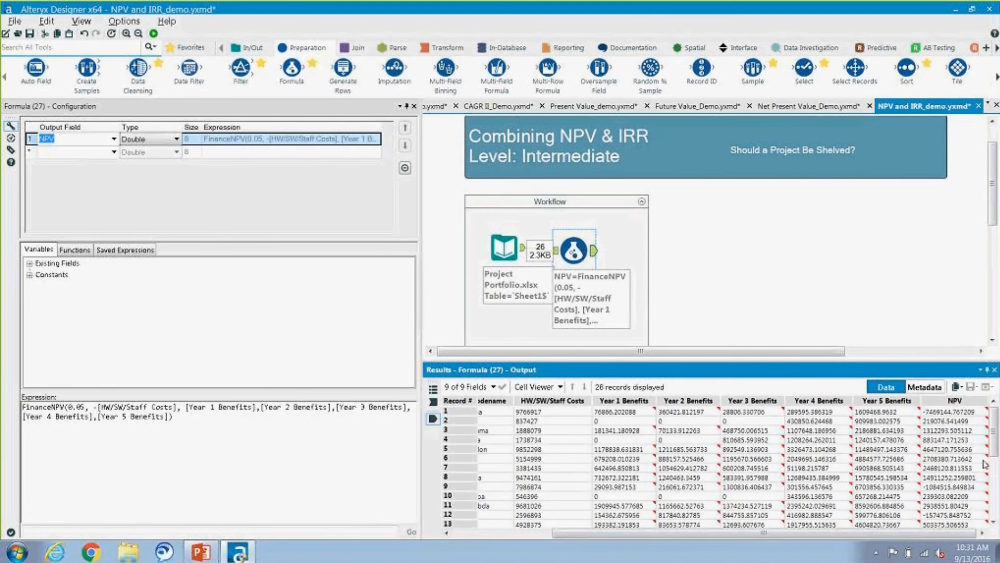
left_click_drag(997, 439, 996, 501)
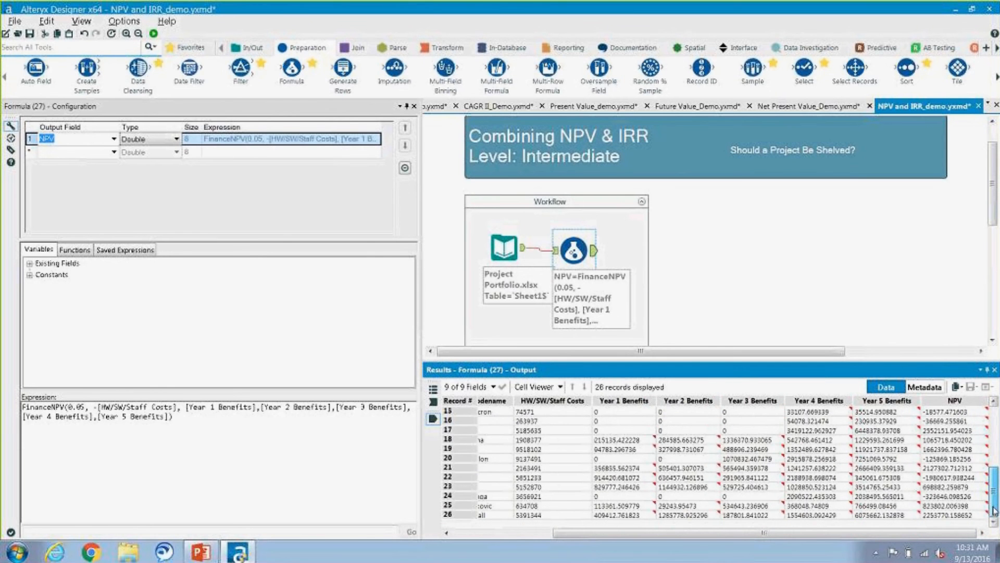
scroll(996, 501, "up", 5)
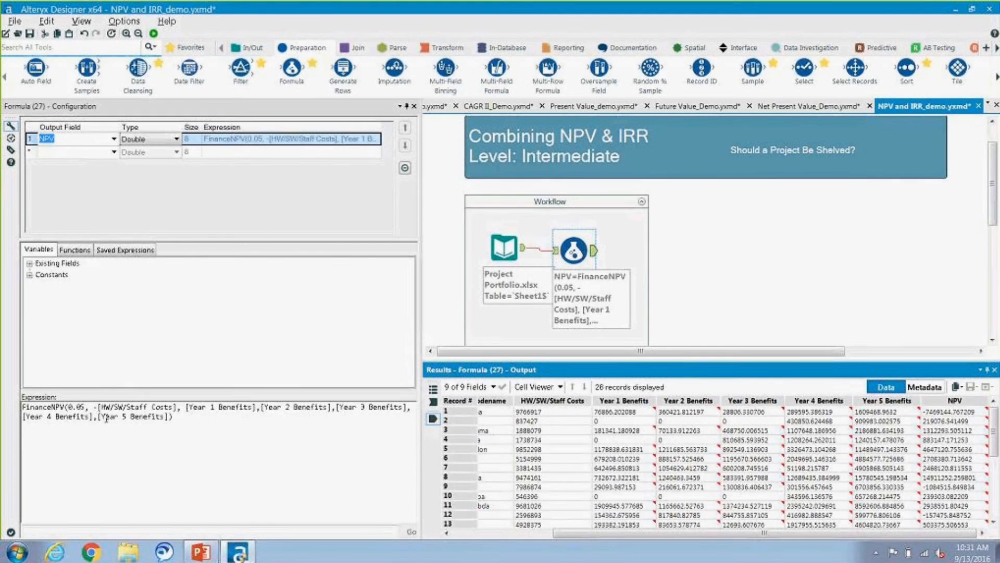
Step: Add a second Formula tool after the NPV formula and name its output field IRR
left_click_drag(291, 68, 641, 248)
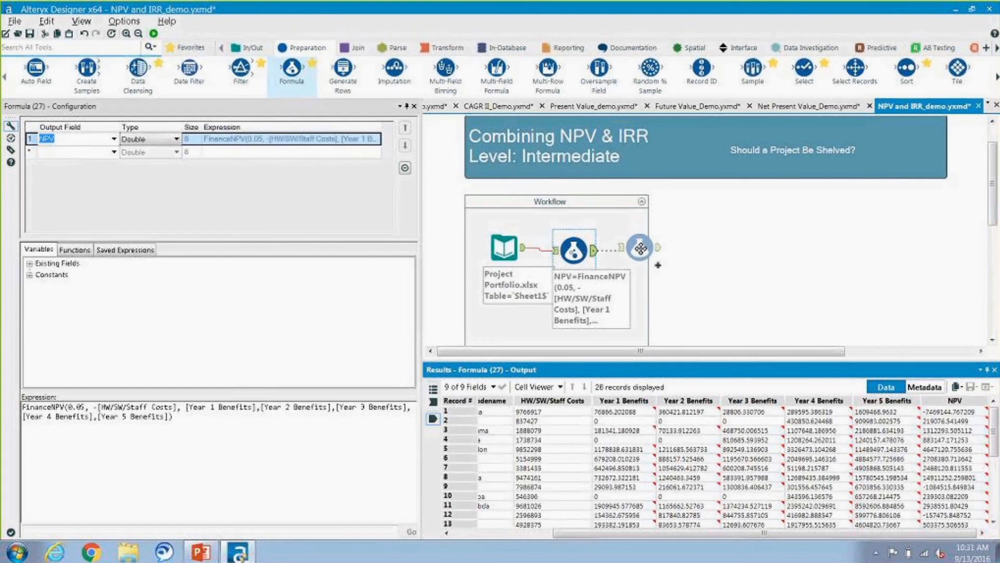
left_click_drag(641, 248, 650, 249)
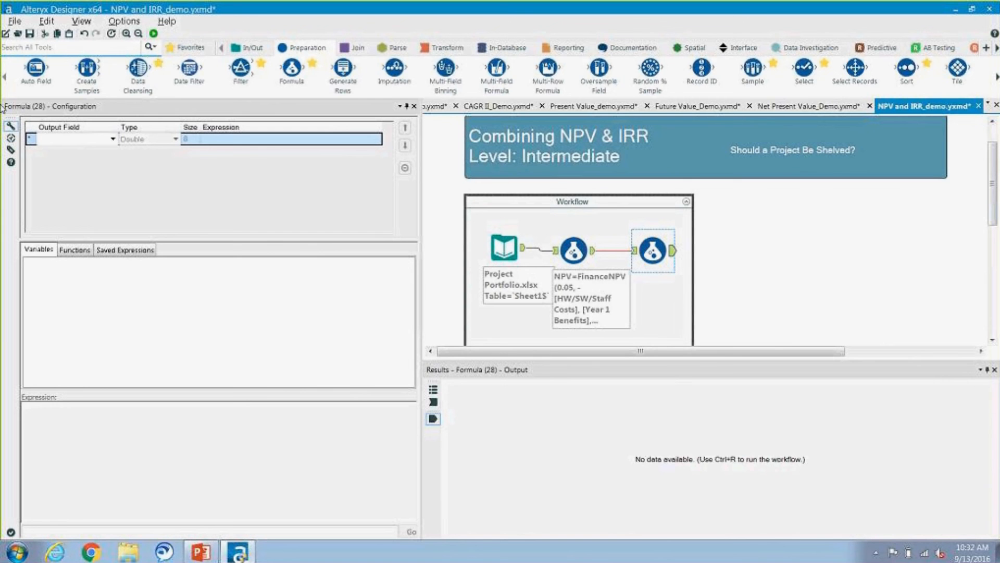
left_click(69, 139)
type("IRR")
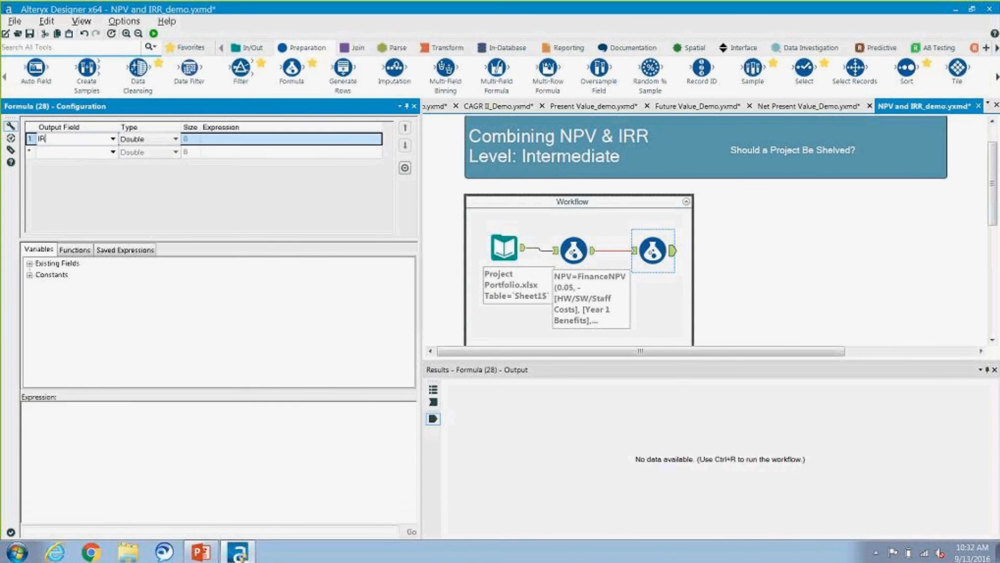
Step: Insert the FinanceIRR function from the Finance category as the expression of the IRR field
left_click(82, 251)
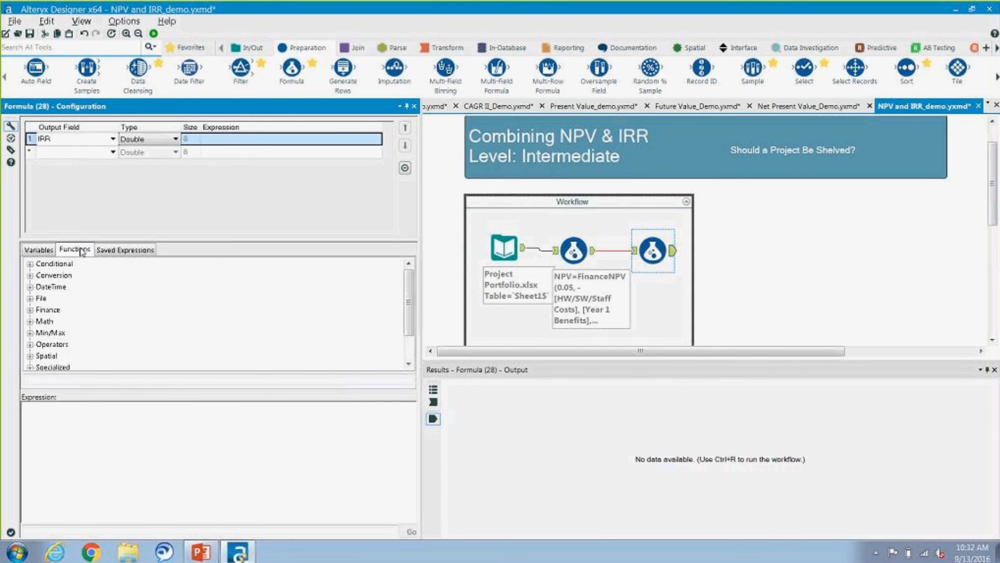
left_click(30, 311)
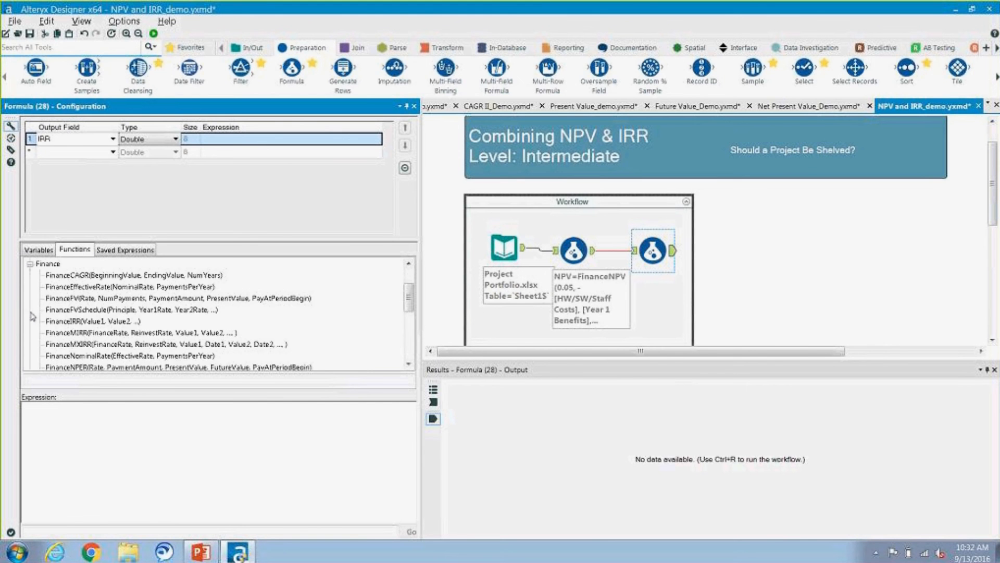
double_click(125, 321)
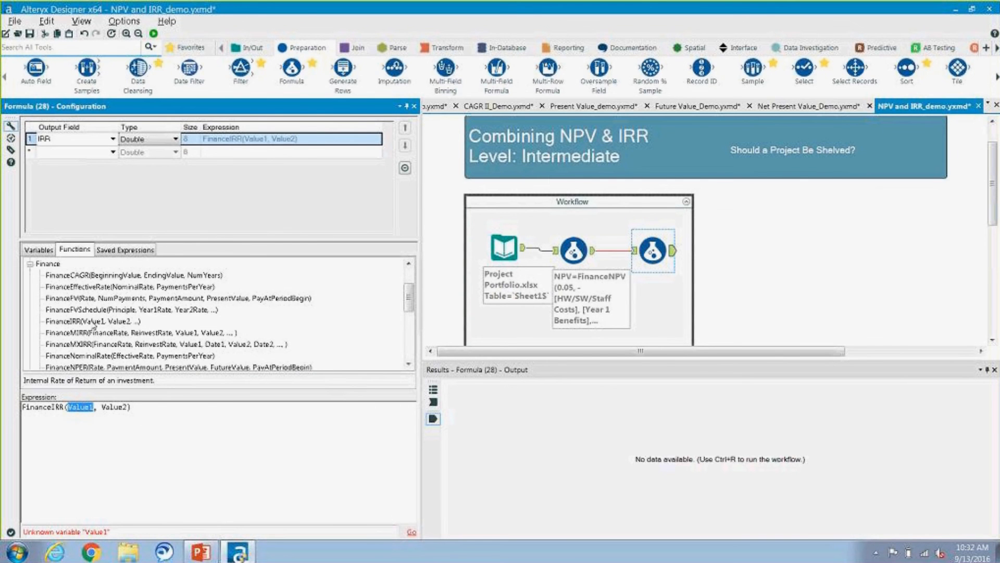
Step: Replace the Value1 argument of the FinanceIRR expression with the negated field -[HW/SW/Staff Costs]
left_click(39, 249)
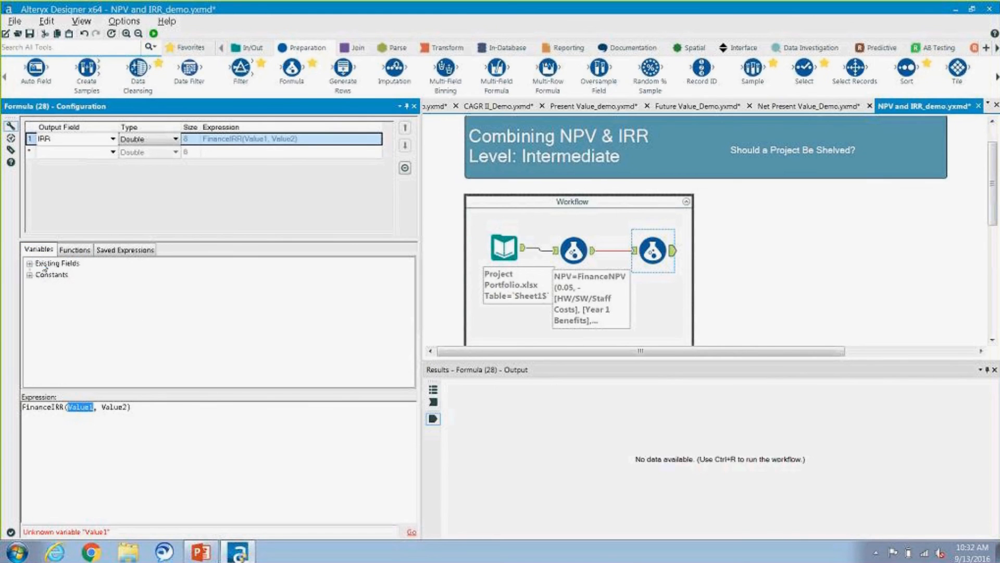
left_click(45, 264)
double_click(45, 266)
double_click(76, 298)
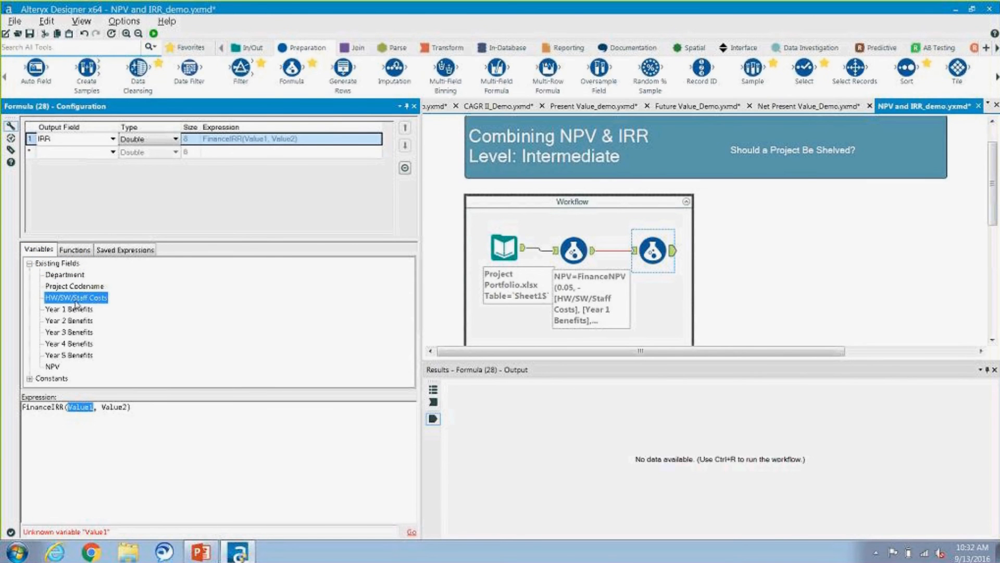
left_click(69, 408)
type("-[HW/SW/Staff Costs")
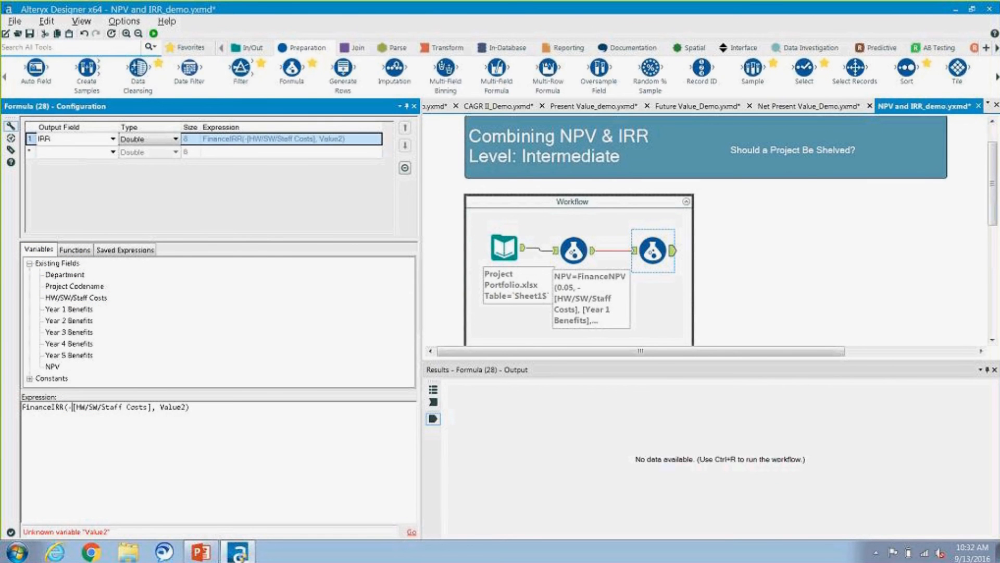
Step: Replace the Value2 argument of the FinanceIRR expression with the field [Year 1 Benefits] followed by a comma
left_click(188, 408)
key("BackSpace")
key("BackSpace")
key("BackSpace")
key("BackSpace")
key("BackSpace")
key("BackSpace")
double_click(73, 310)
type(",")
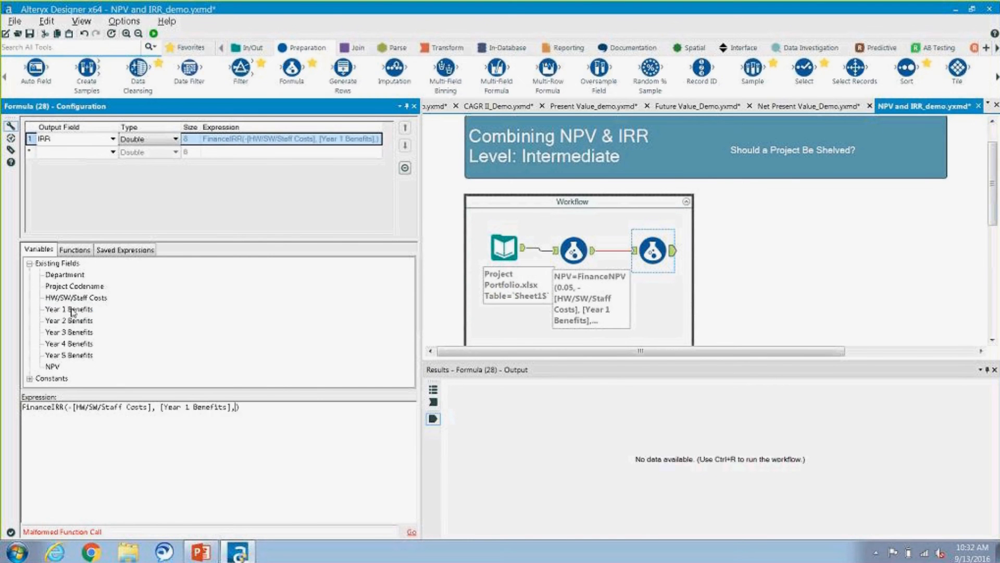
Step: Append the comma-separated fields [Year 2 Benefits], [Year 3 Benefits], [Year 4 Benefits] and [Year 5 Benefits] to the FinanceIRR expression
left_click(89, 322)
double_click(90, 321)
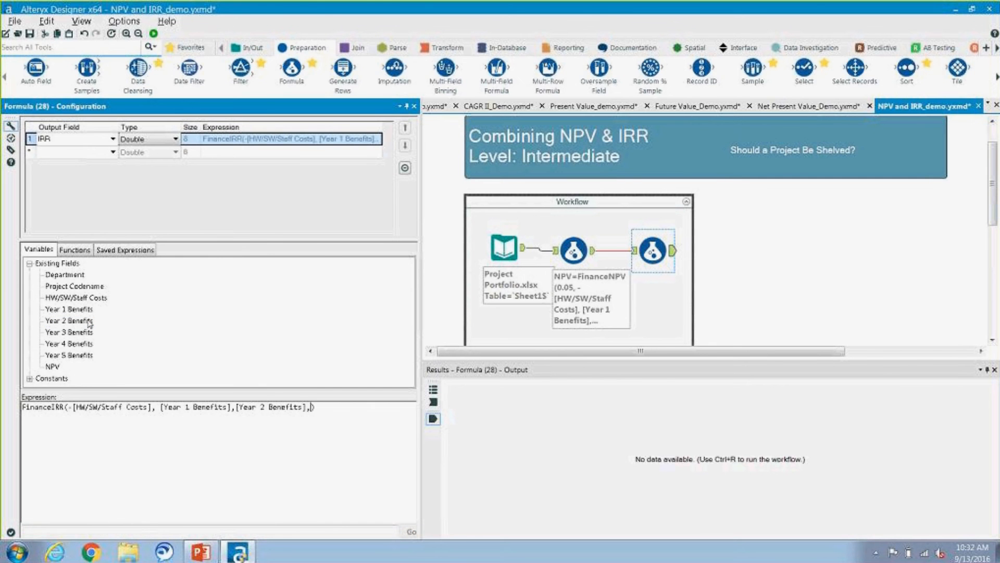
type(",")
left_click(89, 334)
double_click(88, 334)
type(",")
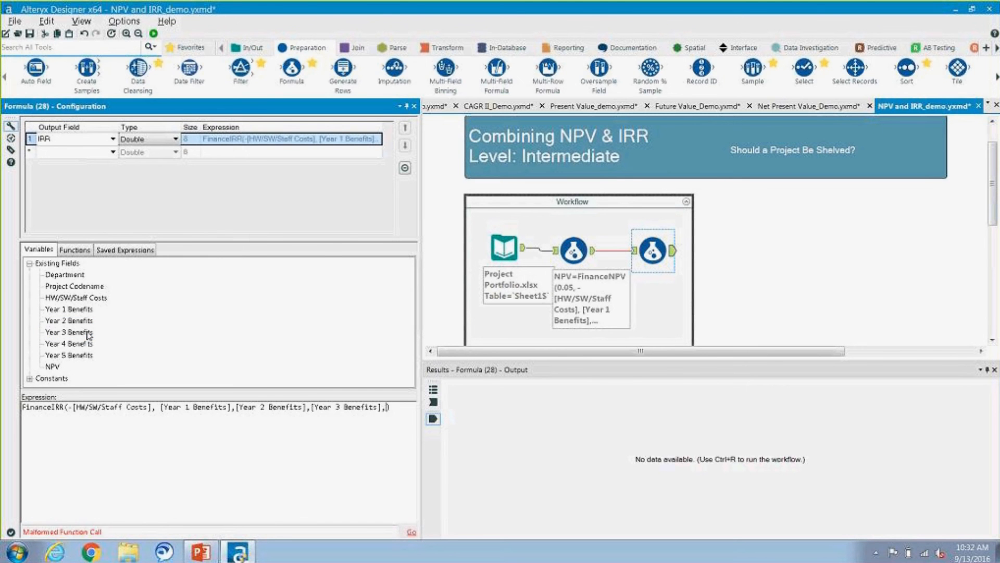
double_click(89, 345)
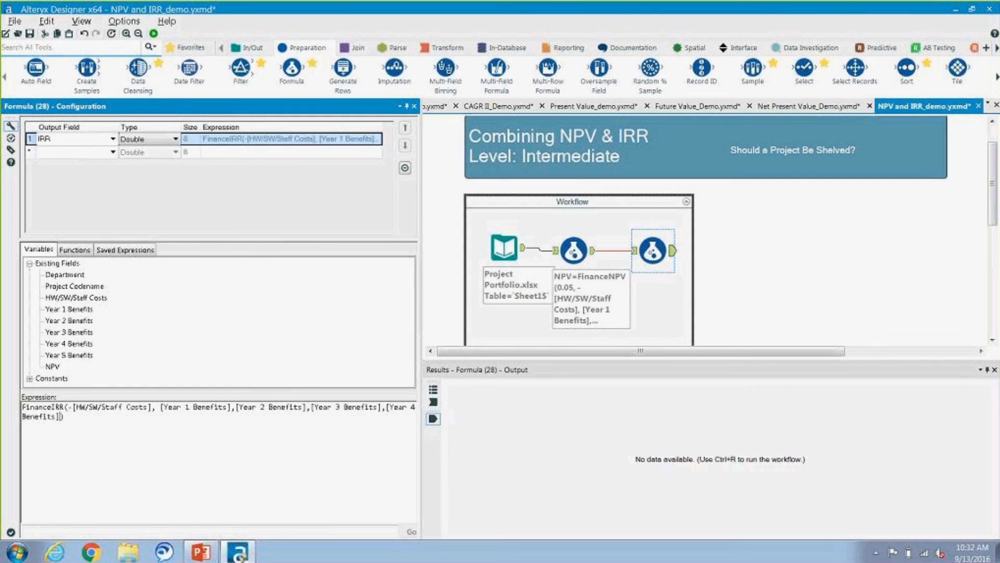
type(",")
left_click(87, 358)
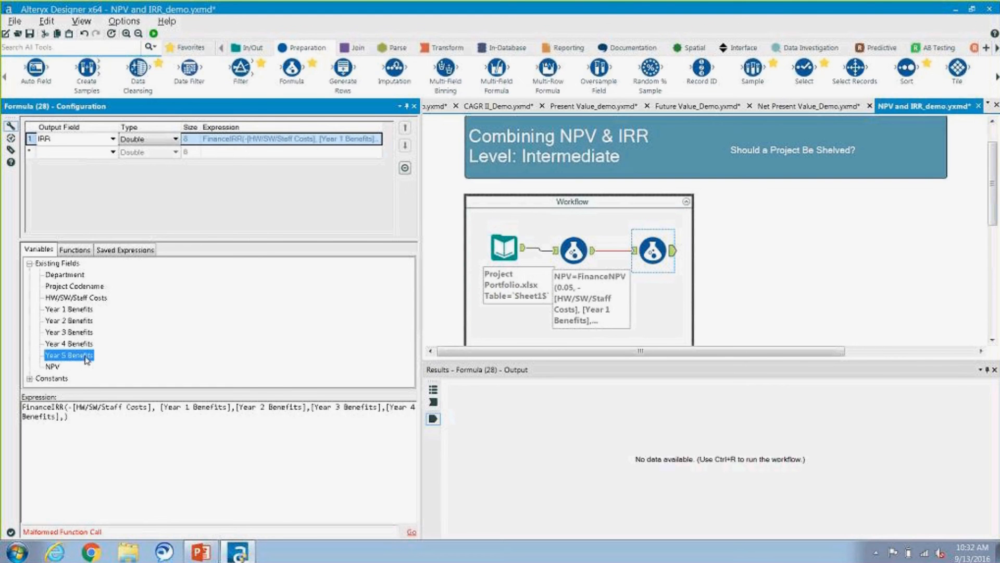
double_click(86, 358)
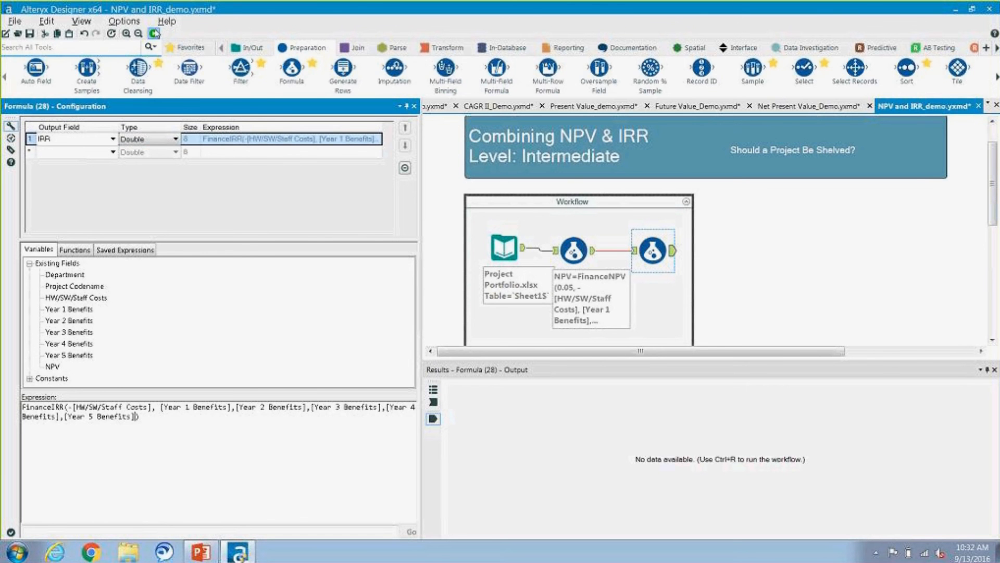
Step: Run the workflow and review the NPV and IRR columns of the IRR Formula tool's output alongside the project names
left_click(154, 34)
left_click(576, 315)
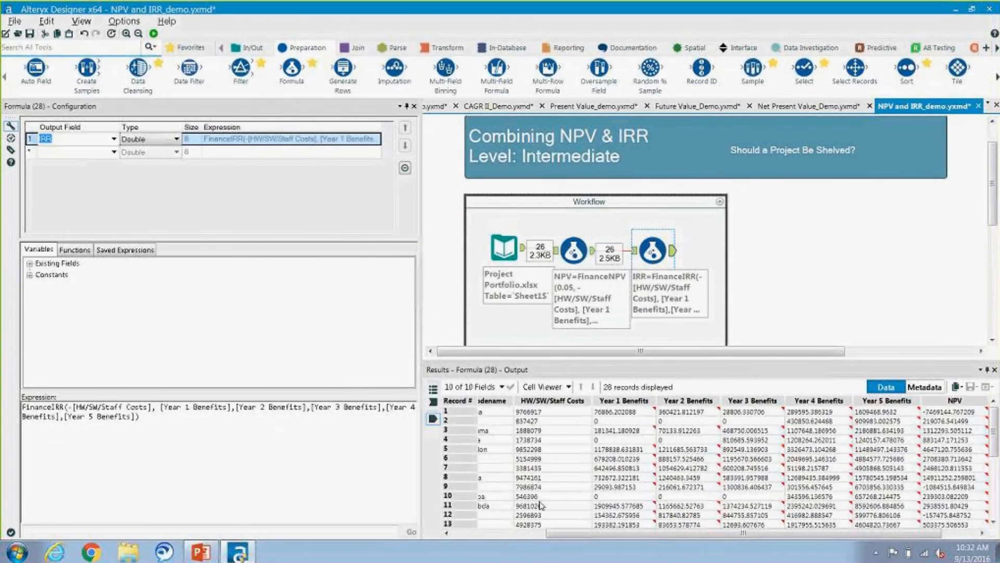
left_click_drag(584, 537, 666, 536)
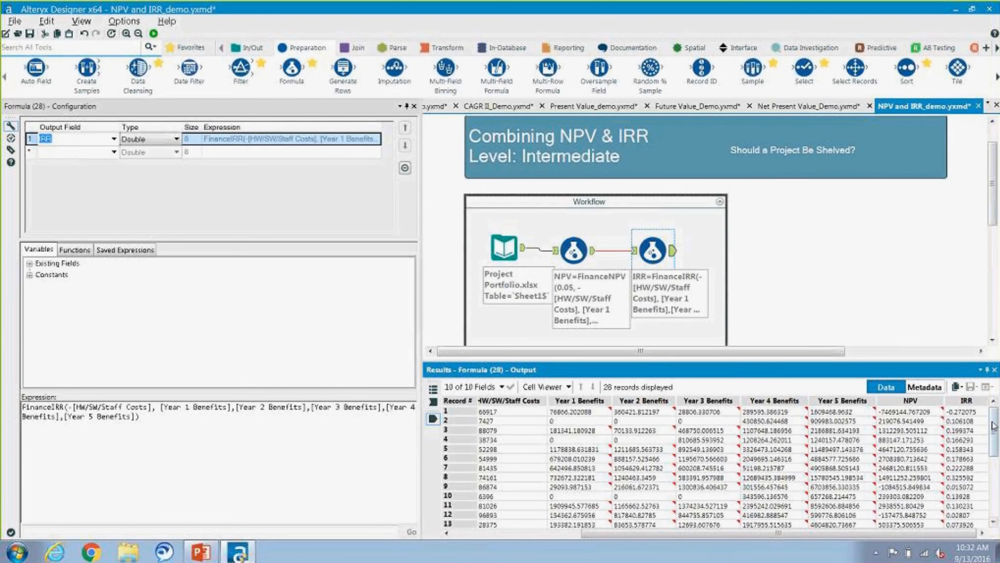
mouse_move(993, 424)
left_mouse_down()
mouse_move(995, 491)
mouse_move(995, 409)
left_mouse_up()
left_click_drag(780, 537, 580, 547)
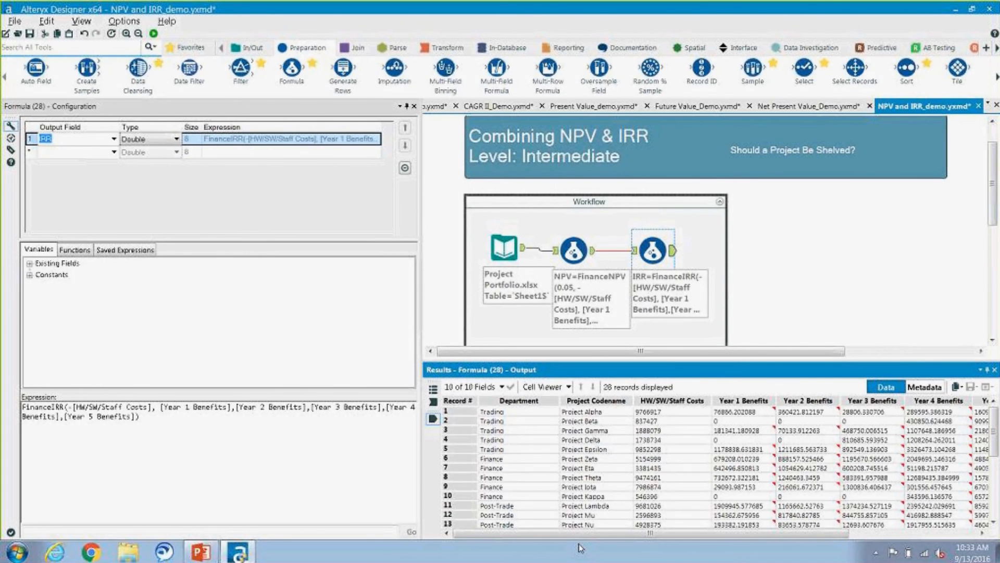
Step: Add an Output Data tool after the IRR Formula tool and set it to write the Tableau Data Extract Project_eval.tde to the Desktop
left_click(254, 50)
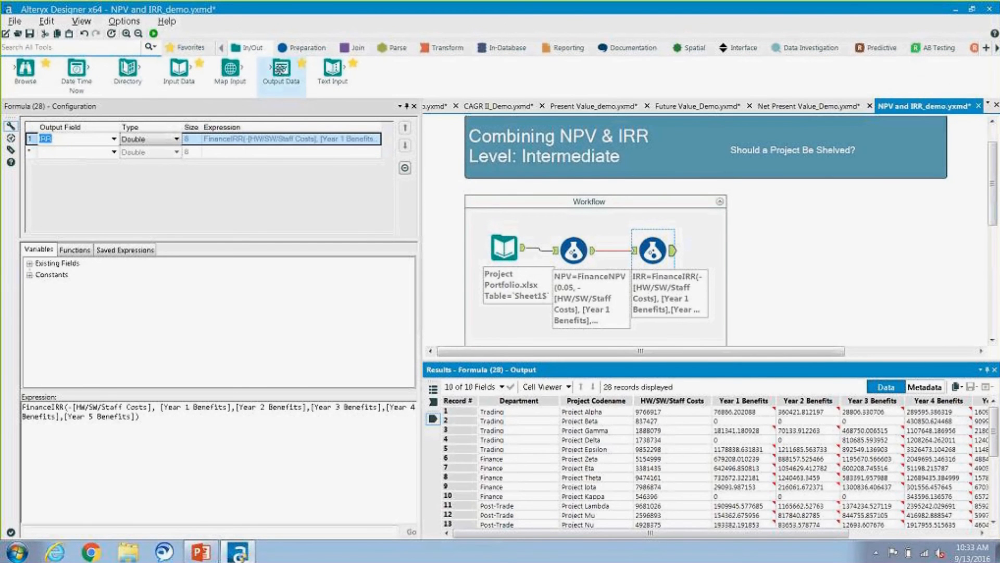
left_click_drag(281, 71, 737, 265)
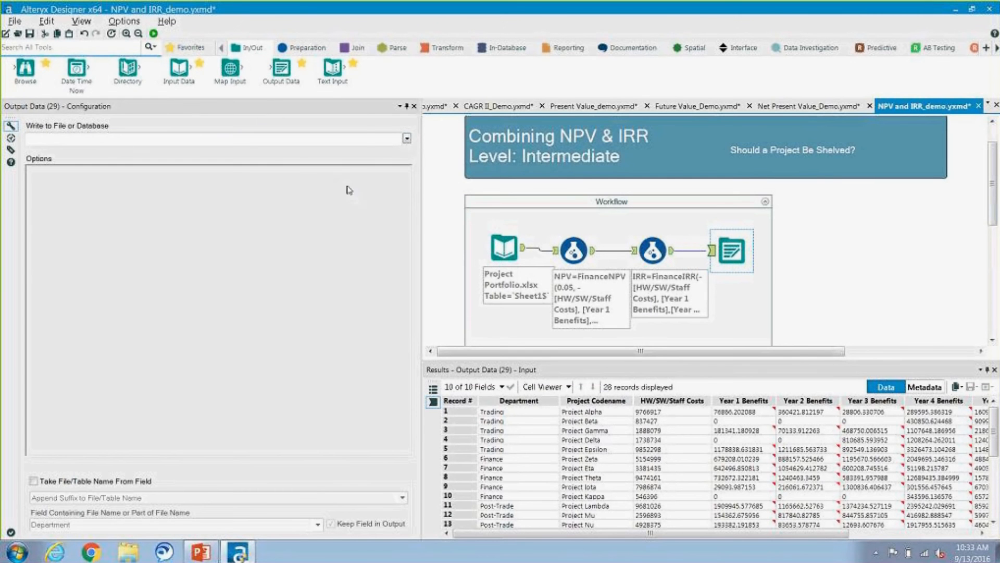
left_click(388, 155)
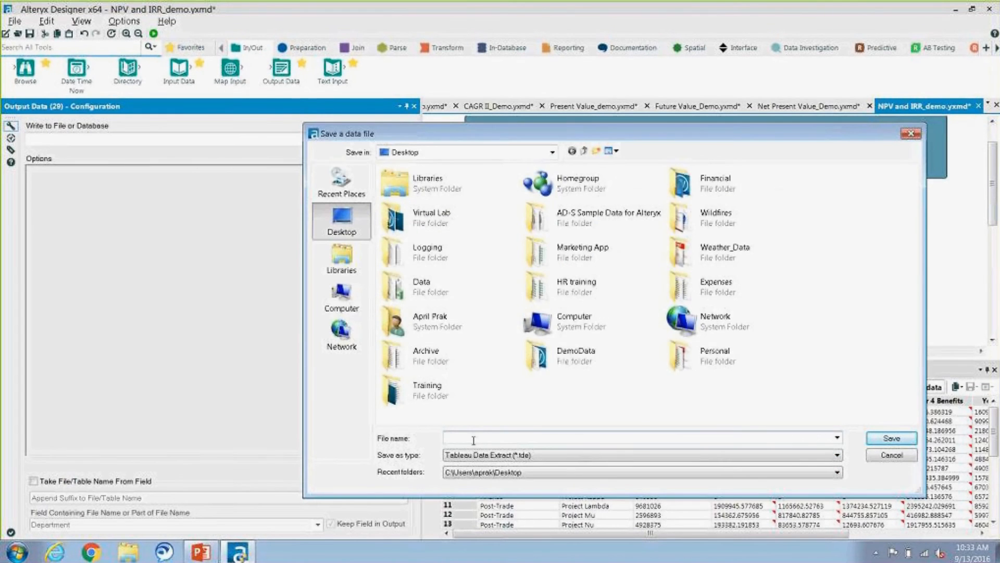
left_click(514, 463)
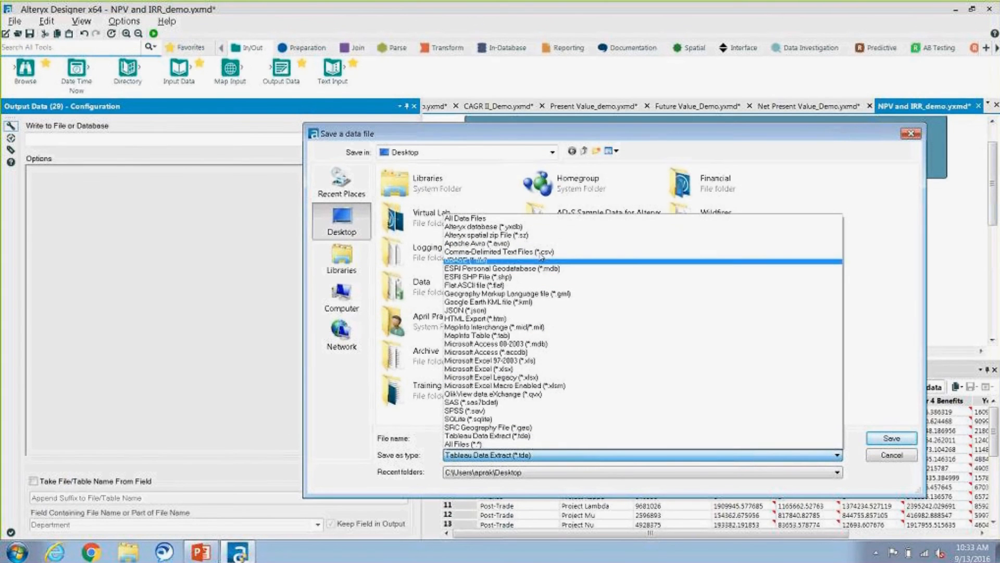
left_click(542, 437)
left_click(533, 437)
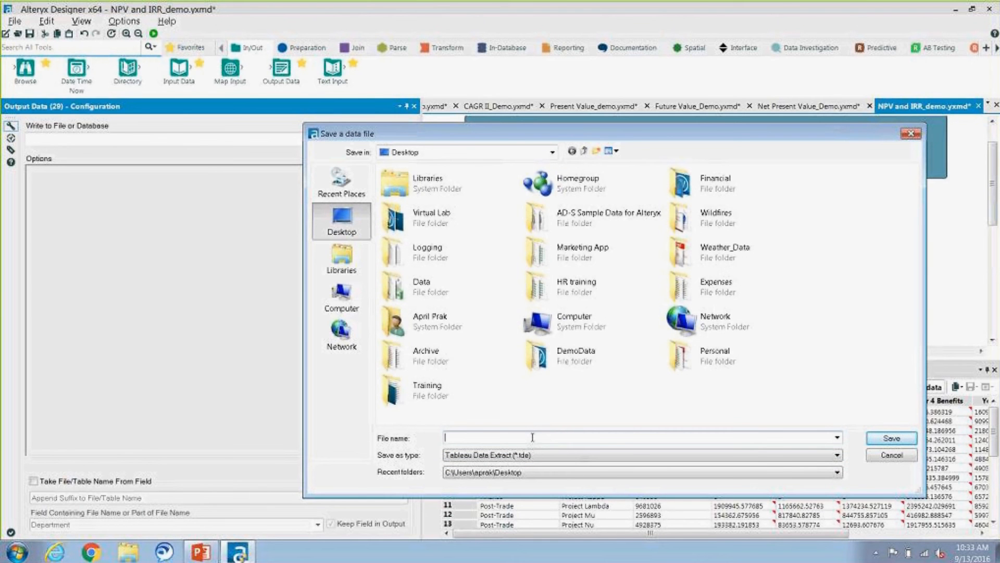
type("Project_eval")
left_click(886, 440)
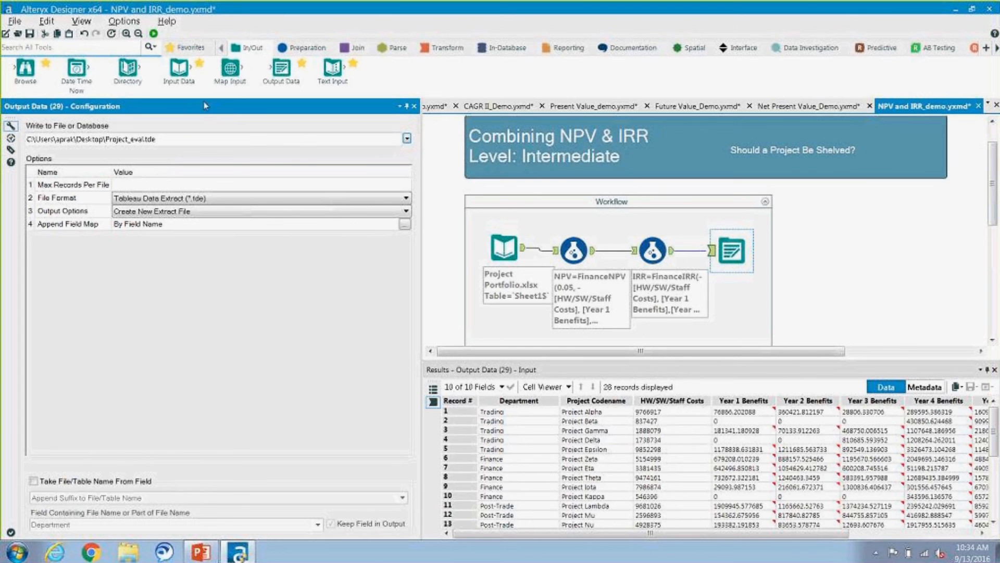
Step: Run the workflow to write the extract and open Project_eval.tde in Tableau from the run messages
left_click(154, 33)
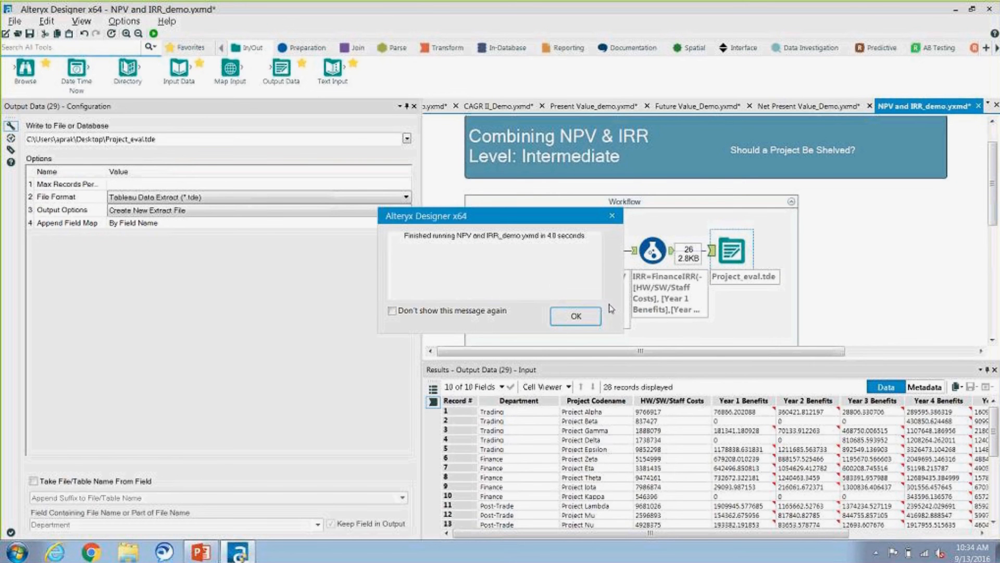
left_click(581, 319)
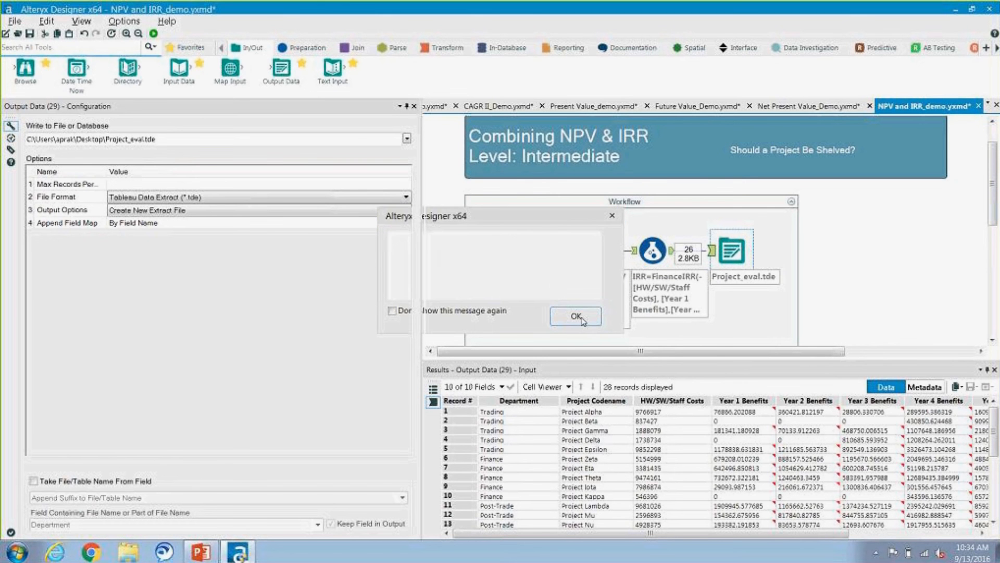
left_click(432, 392)
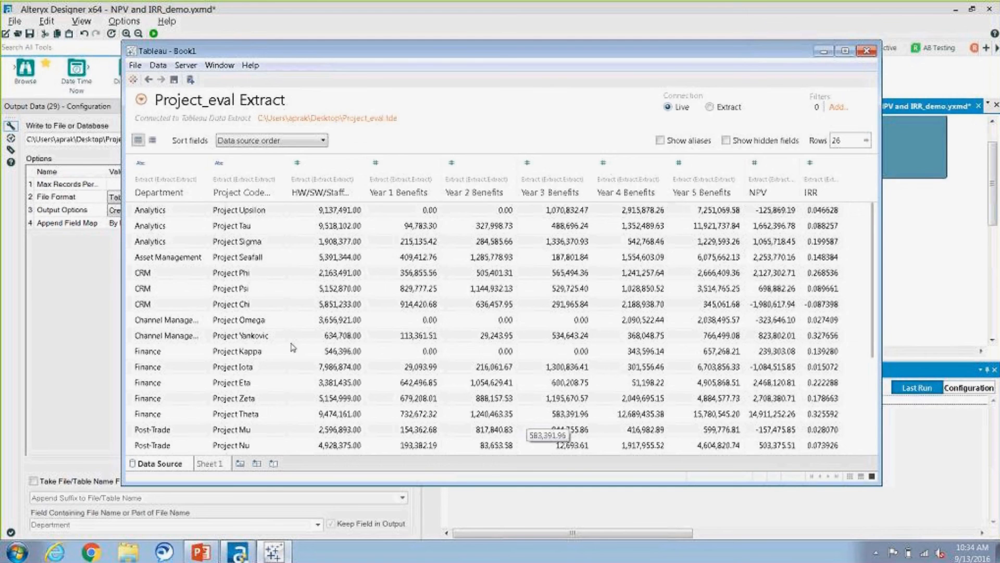
Step: On Sheet 1 in Tableau, build a scatter plot with NPV as columns and IRR as rows, labelled by Project Codename, and inspect its marks
left_click(210, 465)
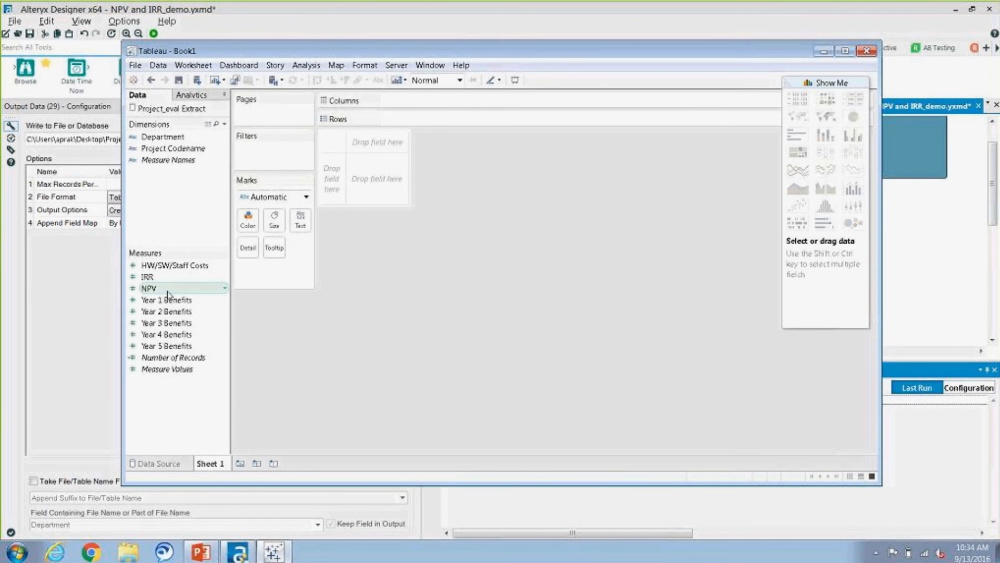
left_click_drag(152, 289, 411, 105)
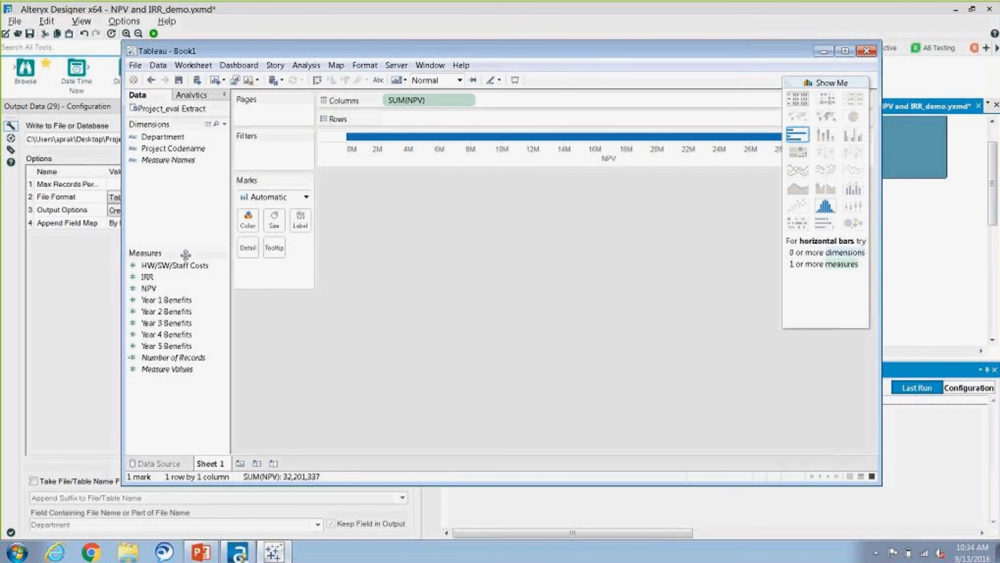
left_click_drag(147, 277, 413, 120)
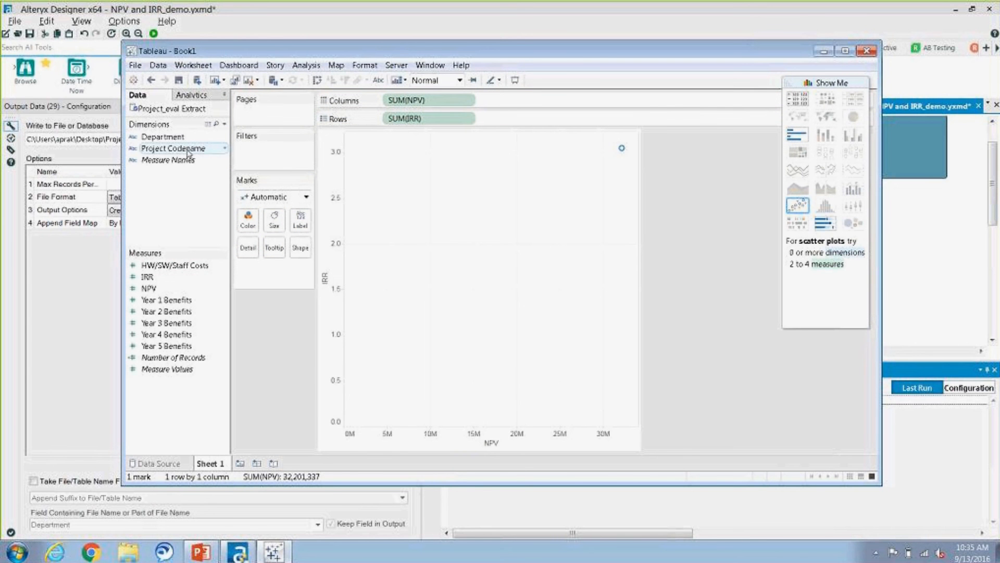
left_click_drag(188, 152, 300, 221)
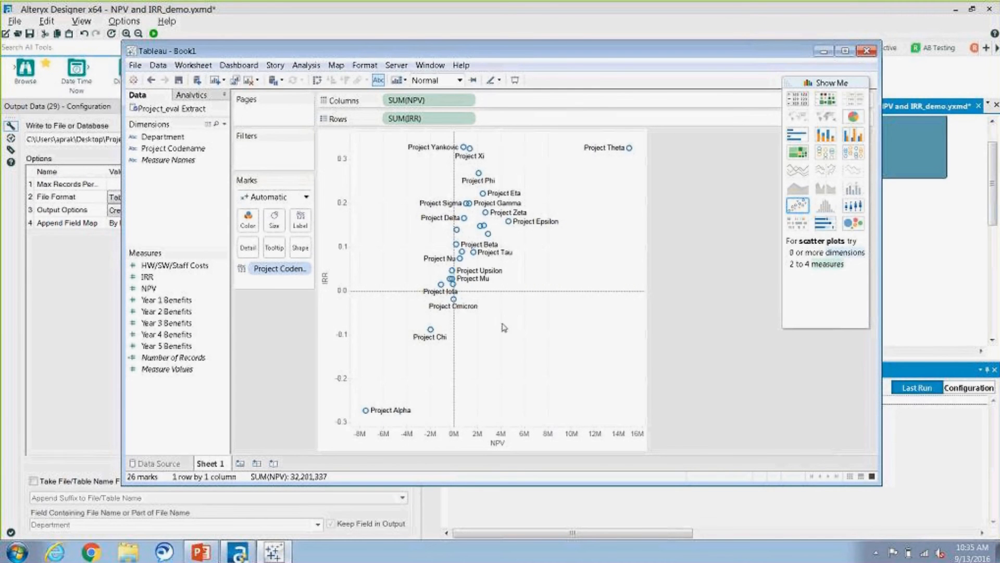
mouse_move(485, 206)
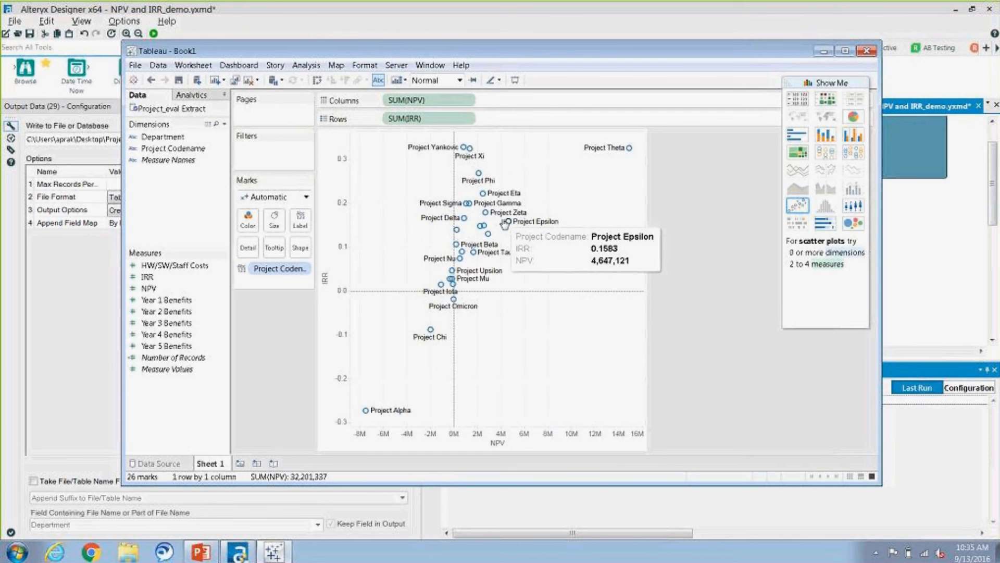
mouse_move(460, 264)
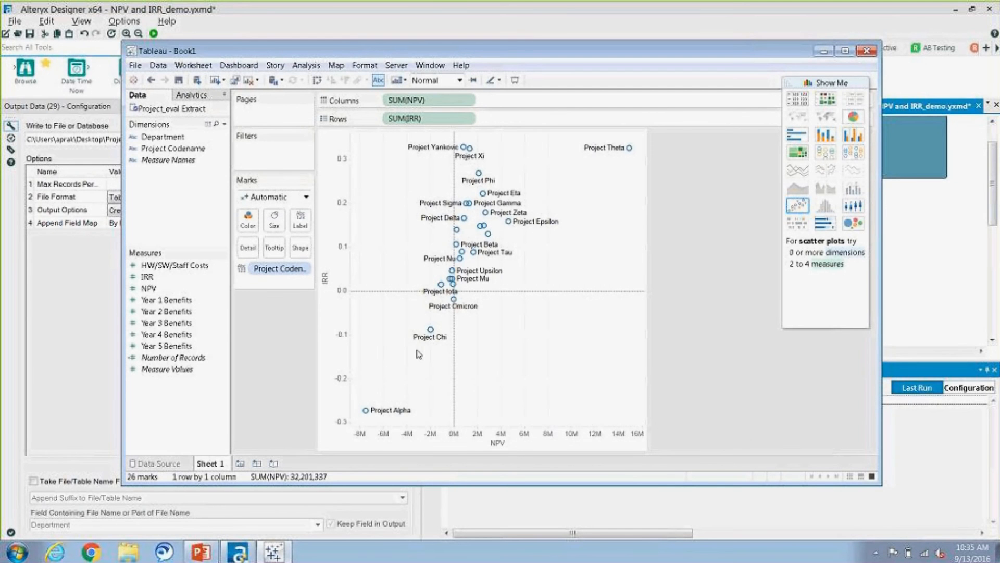
mouse_move(368, 419)
Step: Switch to the PowerPoint slide show and advance to the slide titled Making Decisions with IRR/NPV
left_click(208, 556)
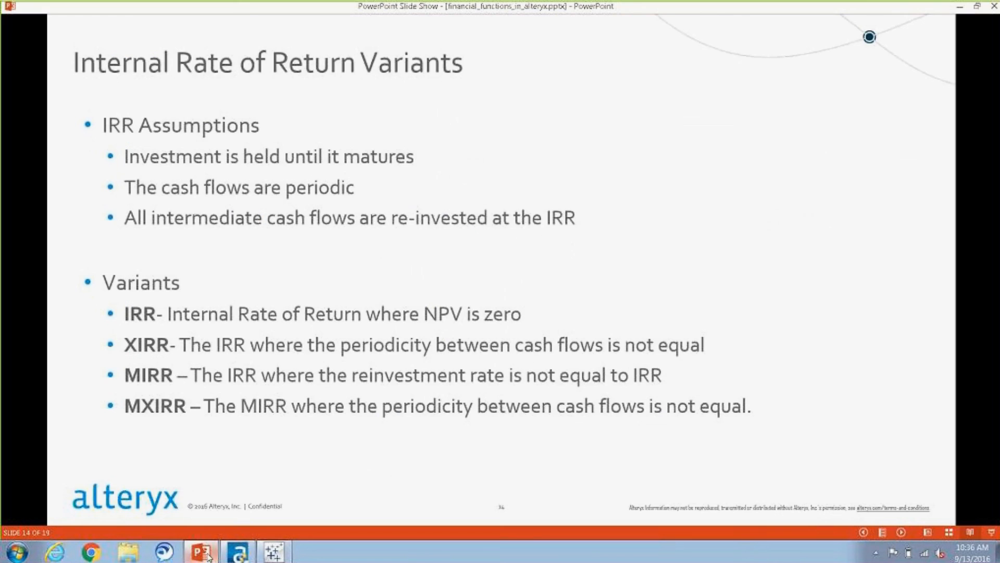
key("Right")
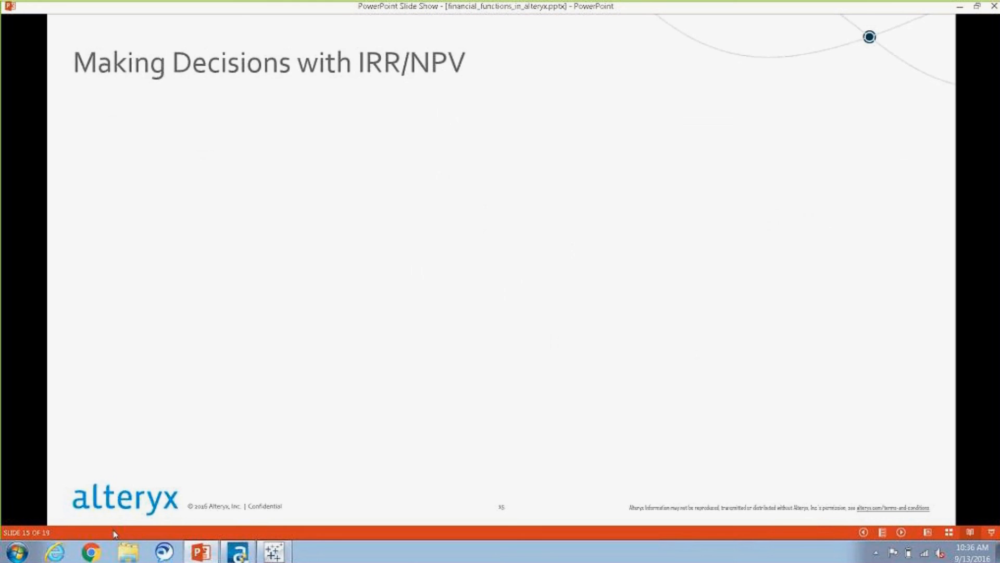